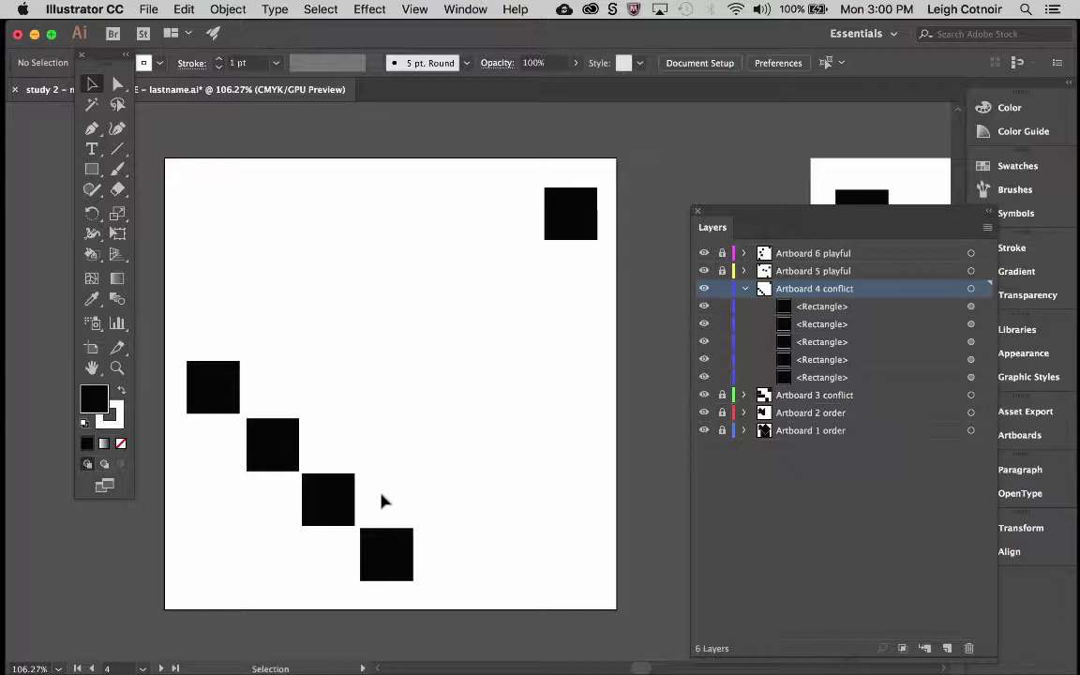
Show the document grid from the View menu and turn on the rulers with Cmd+R
{"action": "left_click", "coordinate": [418, 9]}
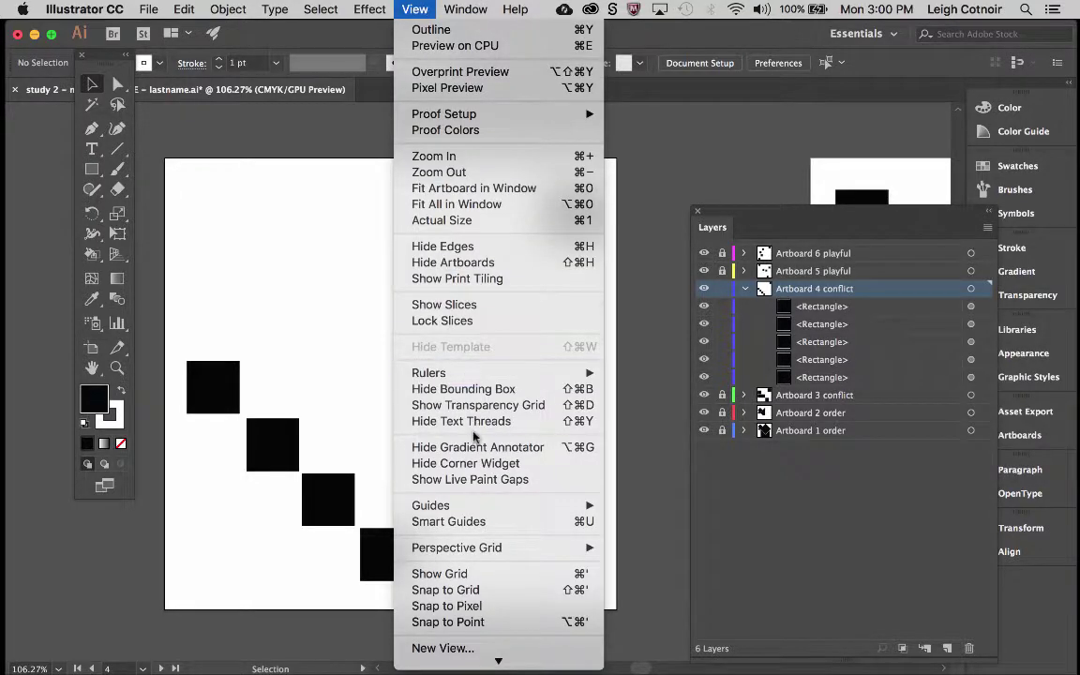
{"action": "left_click", "coordinate": [473, 574]}
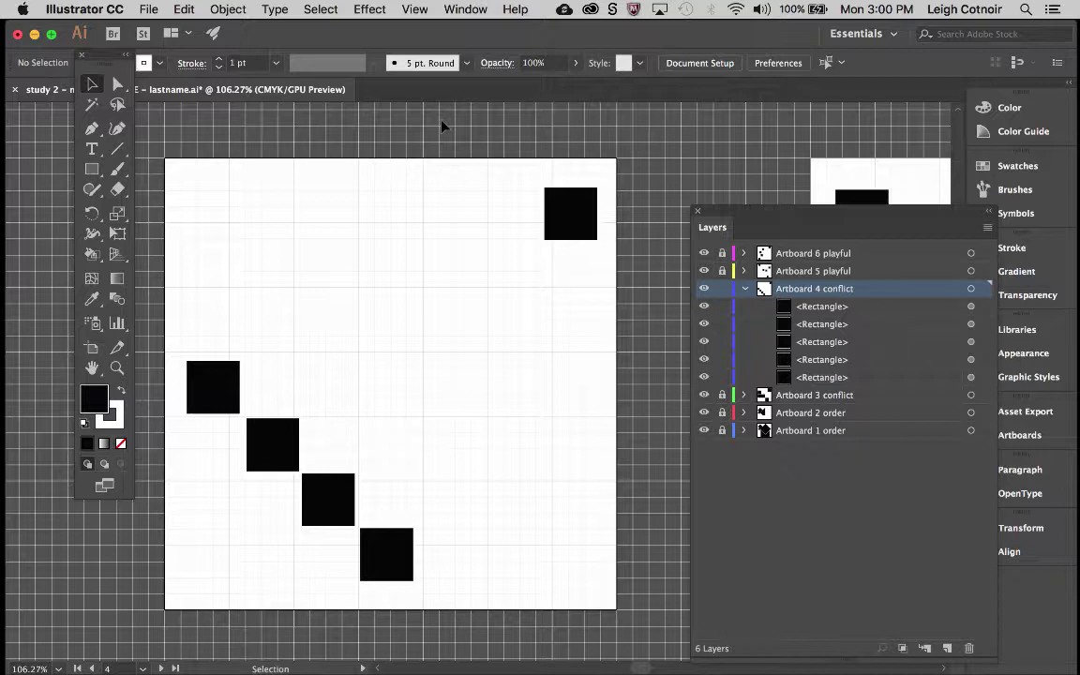
{"action": "key", "text": "super+r"}
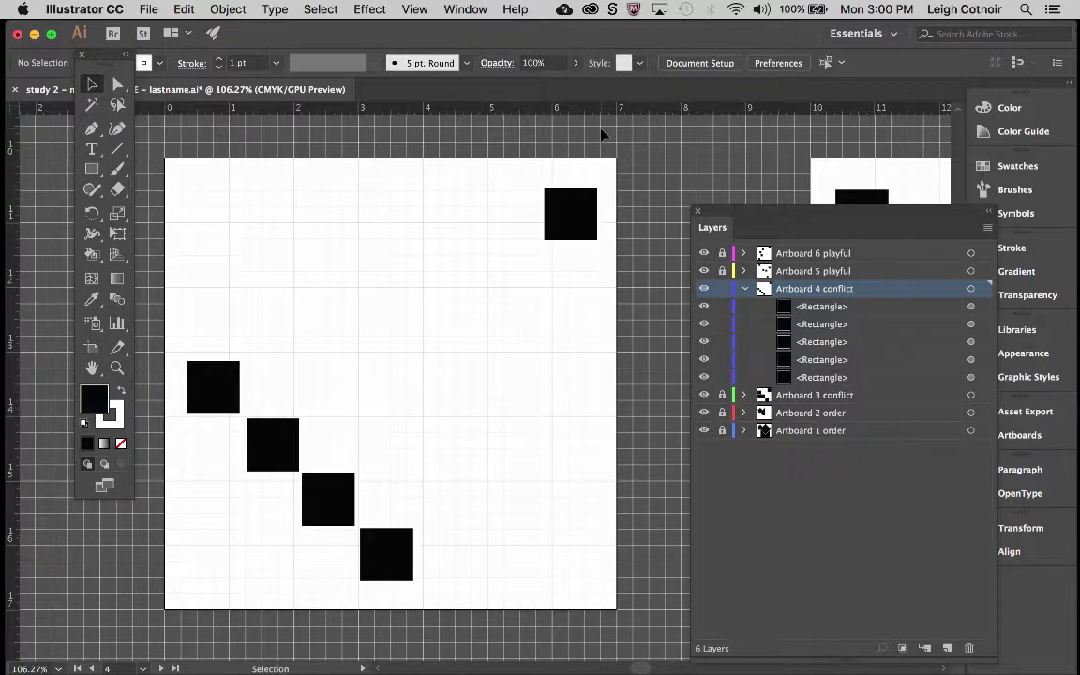
Open the Guides & Grid preferences, with gridlines every 1 in and 4 subdivisions
{"action": "left_click", "coordinate": [99, 10]}
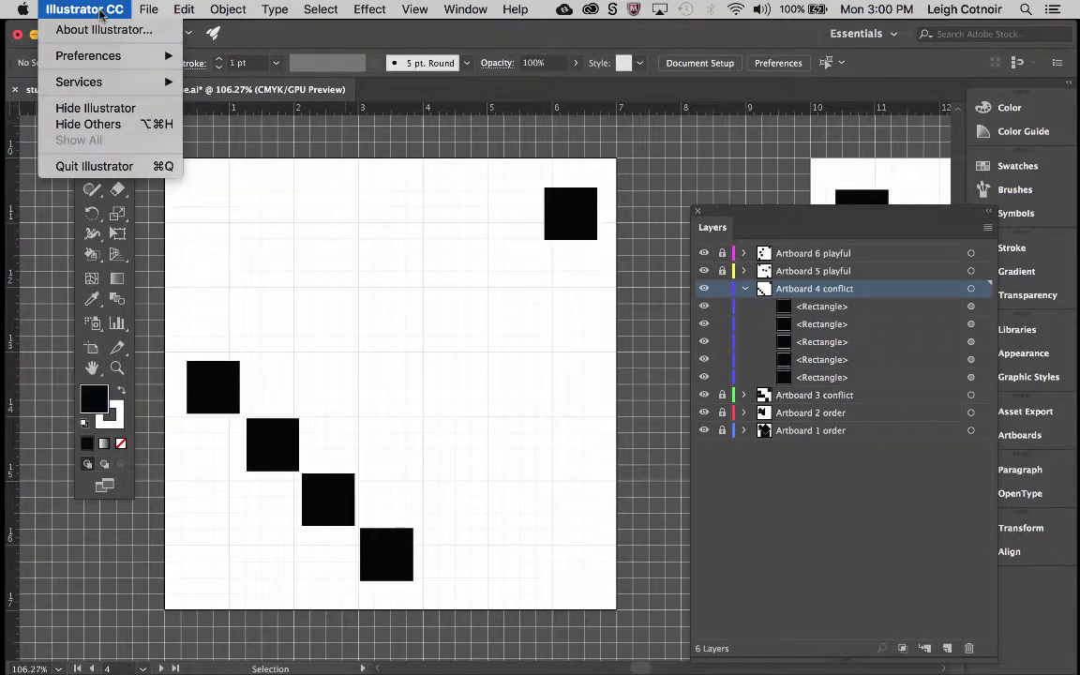
{"action": "mouse_move", "coordinate": [184, 12]}
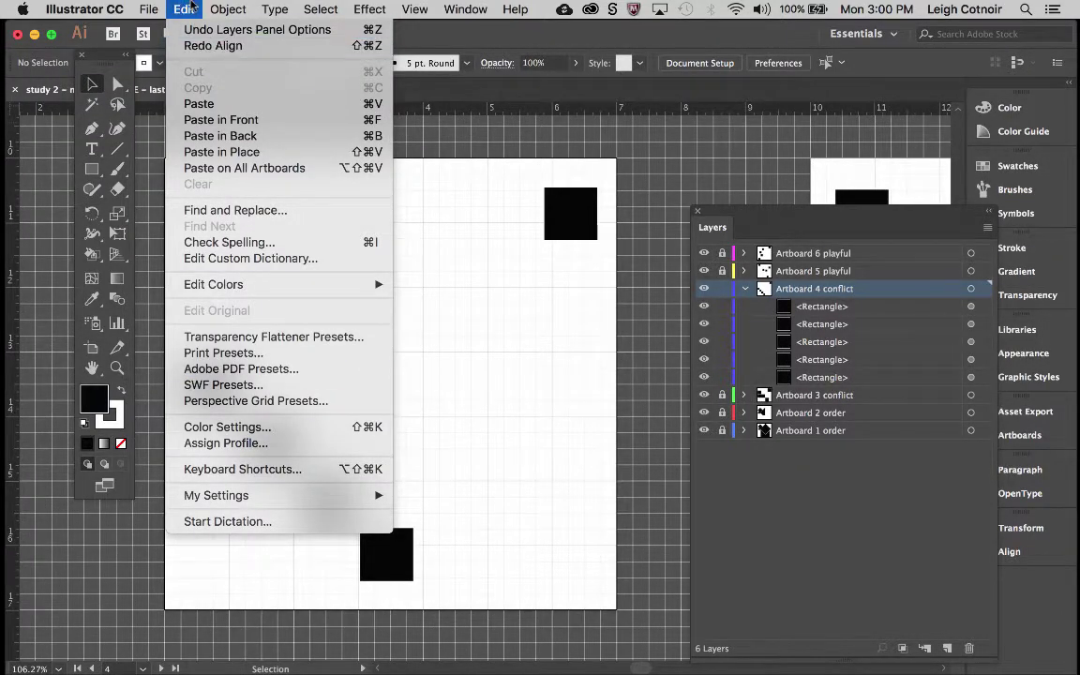
{"action": "mouse_move", "coordinate": [47, 11]}
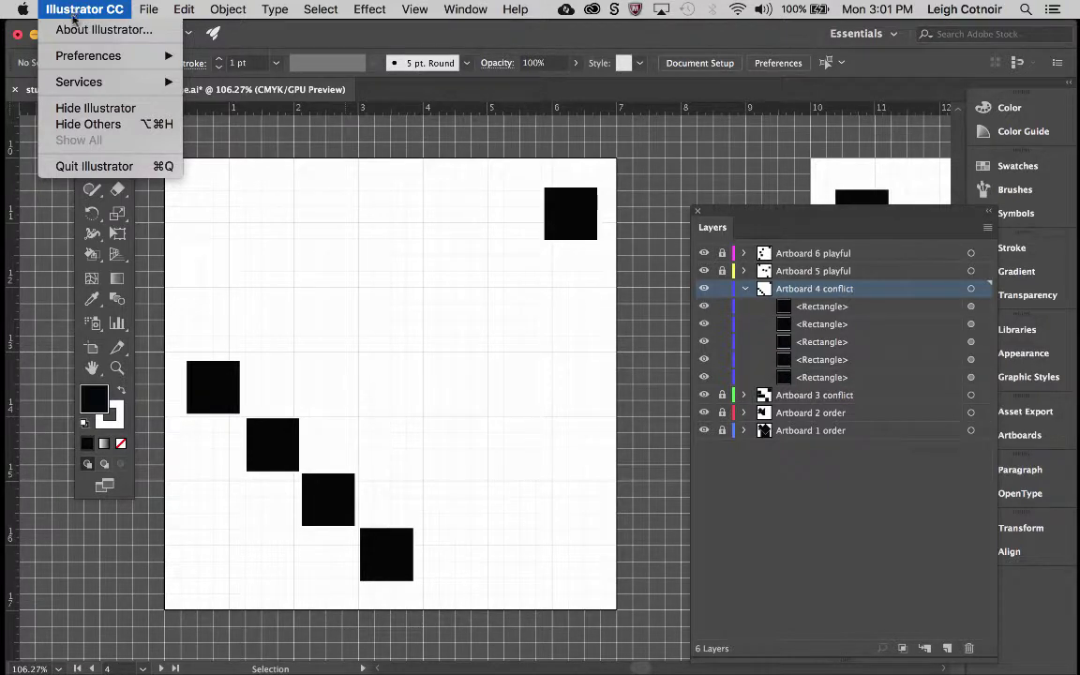
{"action": "mouse_move", "coordinate": [83, 57]}
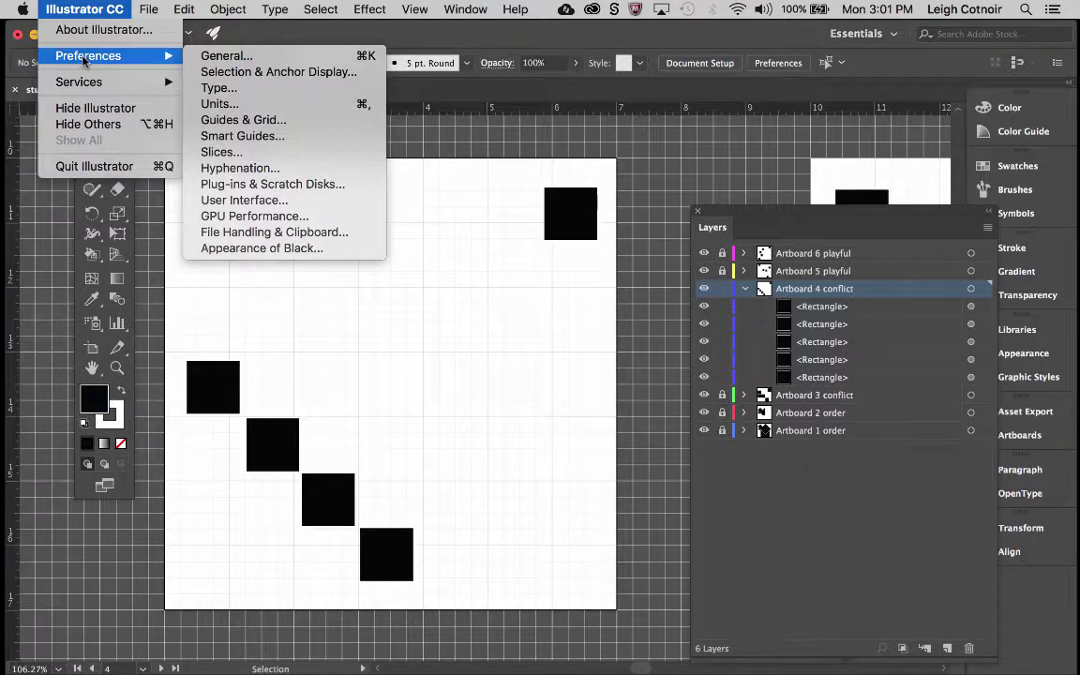
{"action": "left_click", "coordinate": [239, 120]}
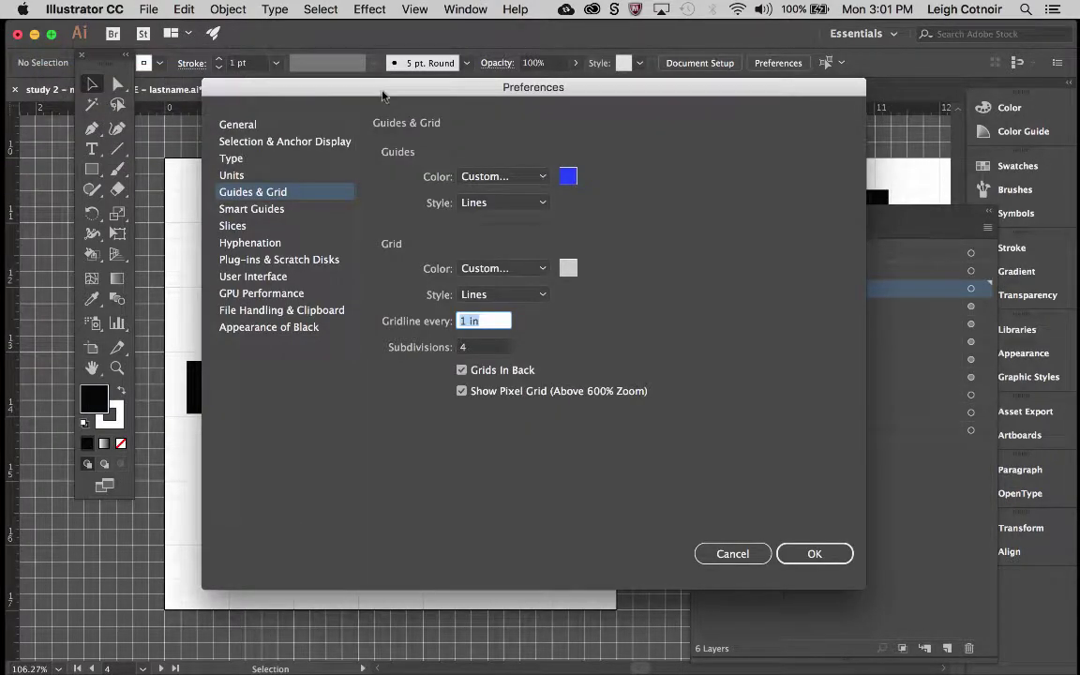
Move the Preferences dialog aside so the artboard and panels stay visible
{"action": "left_click_drag", "start_coordinate": [384, 86], "coordinate": [552, 6]}
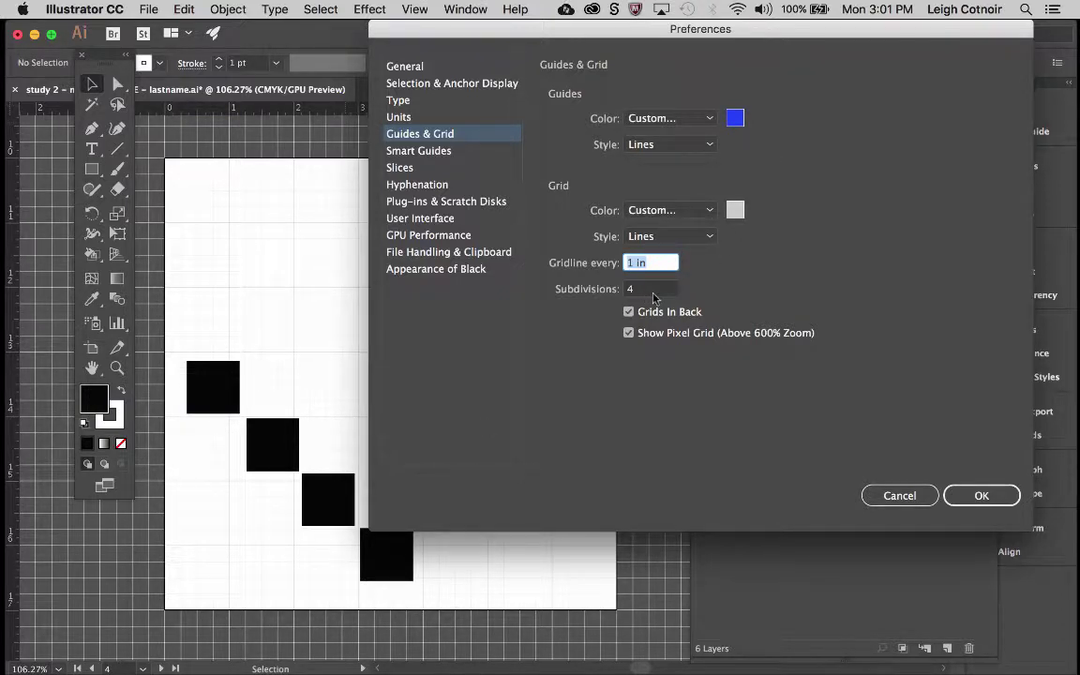
{"action": "left_click_drag", "start_coordinate": [506, 28], "coordinate": [572, 28]}
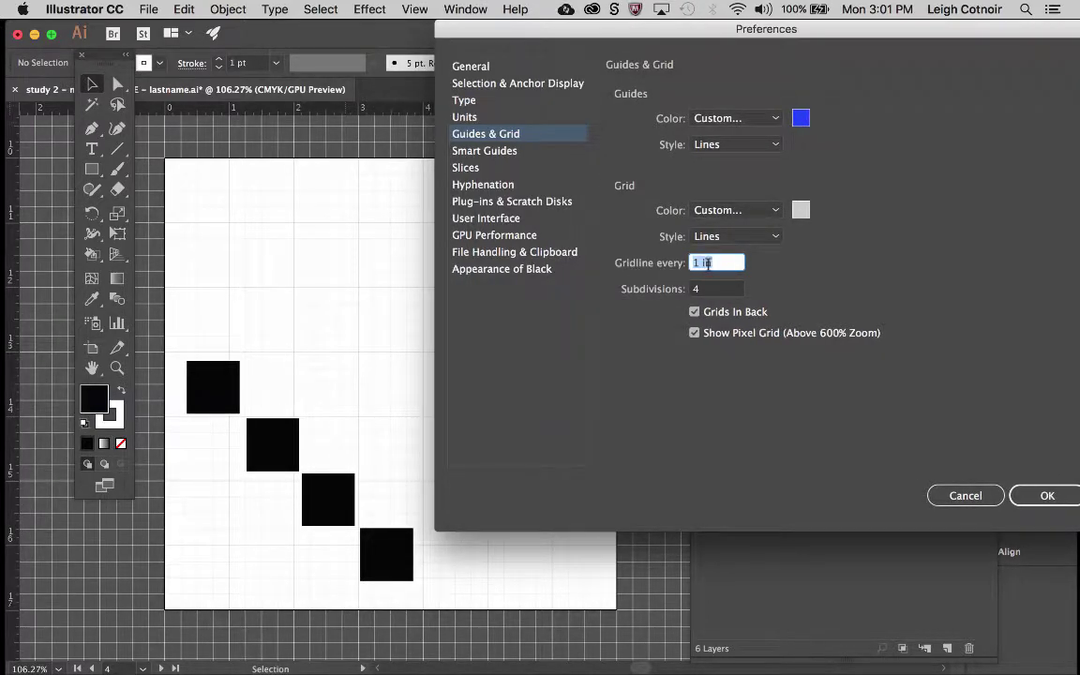
{"action": "left_click_drag", "start_coordinate": [475, 28], "coordinate": [541, 221]}
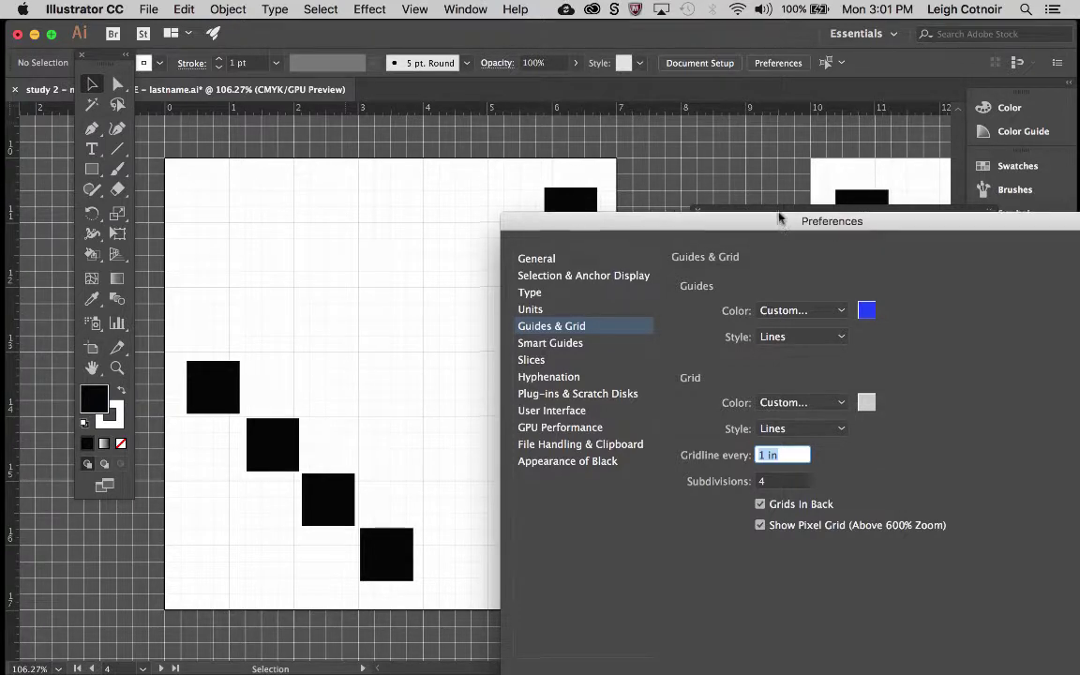
{"action": "left_click_drag", "start_coordinate": [781, 224], "coordinate": [737, 61]}
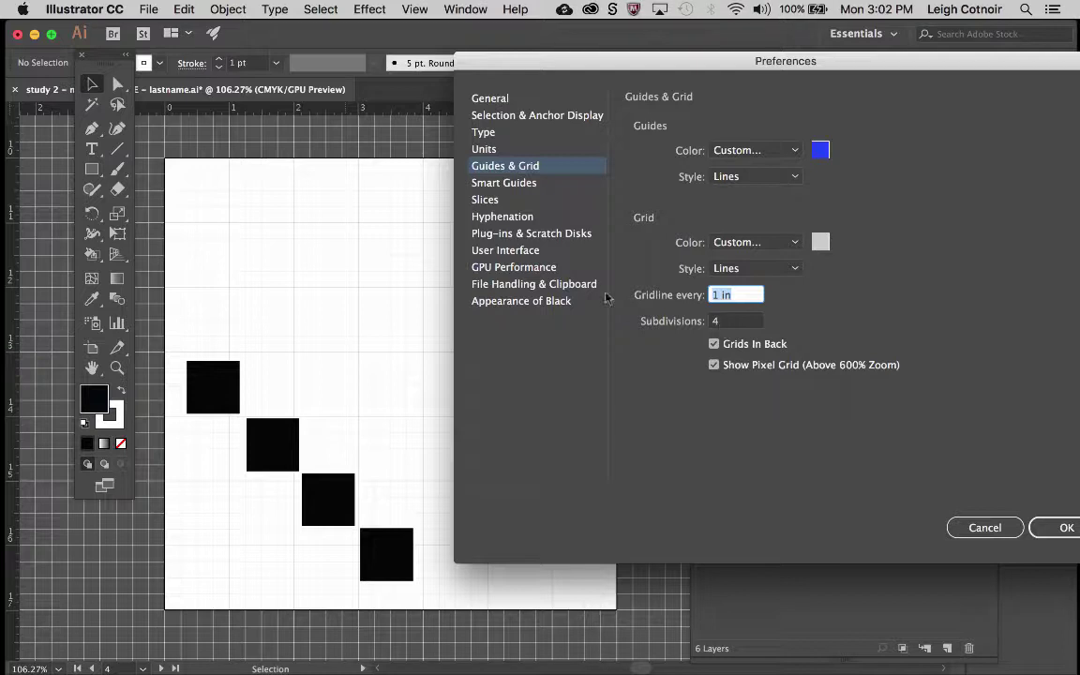
Toggle Grids In Back off and on again, then confirm the grid preferences with OK
{"action": "left_click", "coordinate": [717, 345]}
{"action": "left_click", "coordinate": [716, 345]}
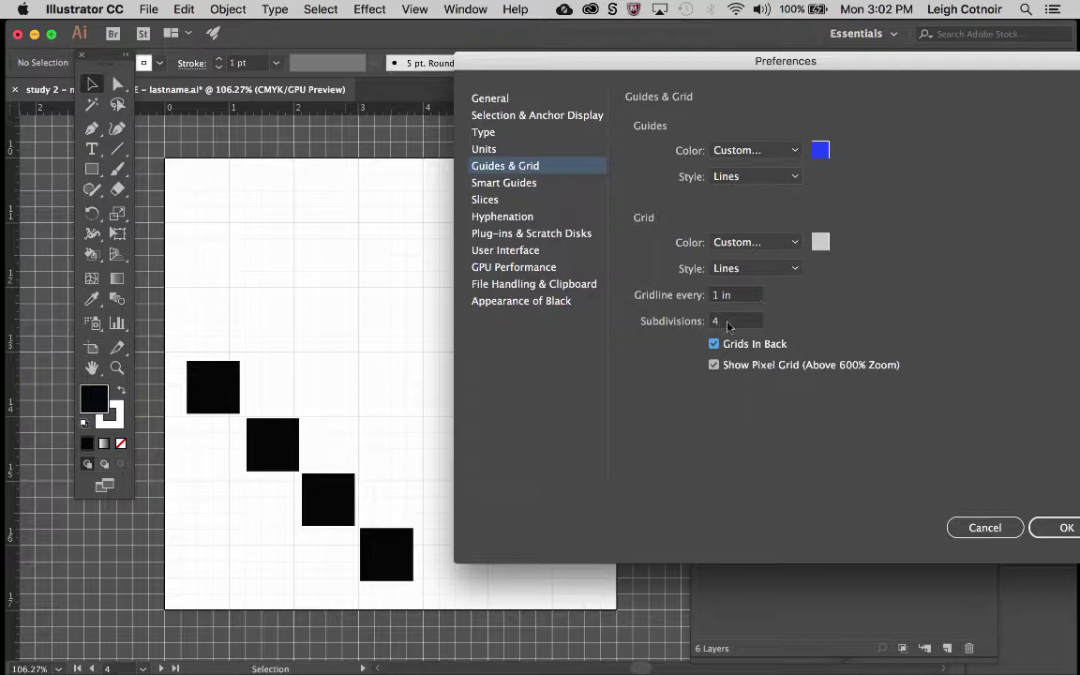
{"action": "left_click_drag", "start_coordinate": [906, 63], "coordinate": [743, 62]}
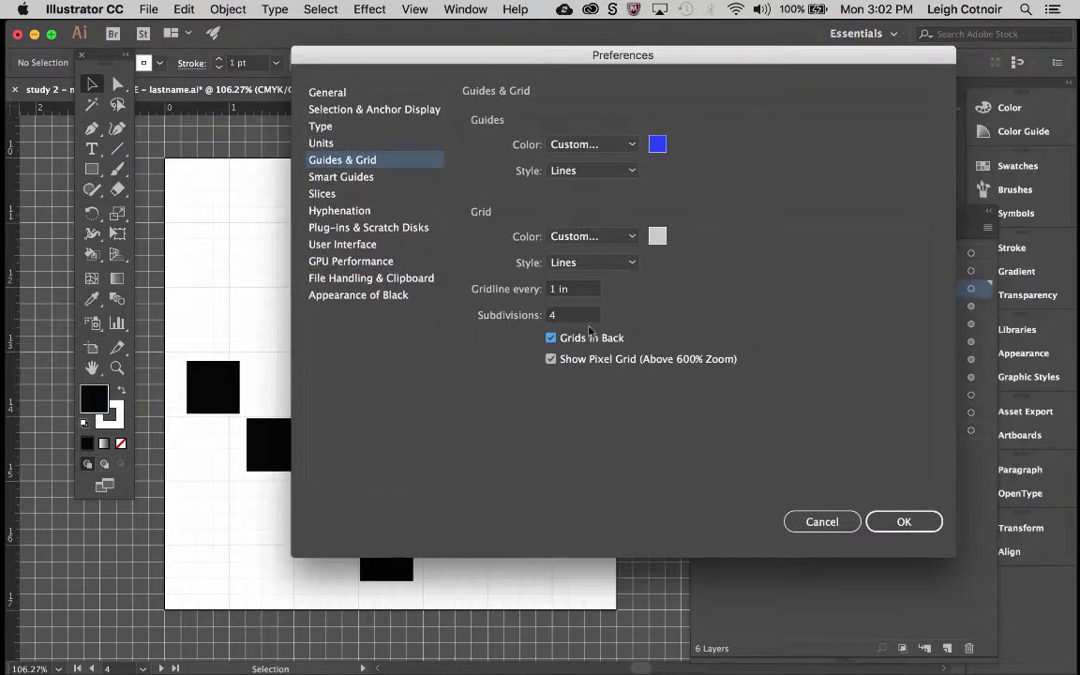
{"action": "left_click", "coordinate": [904, 521]}
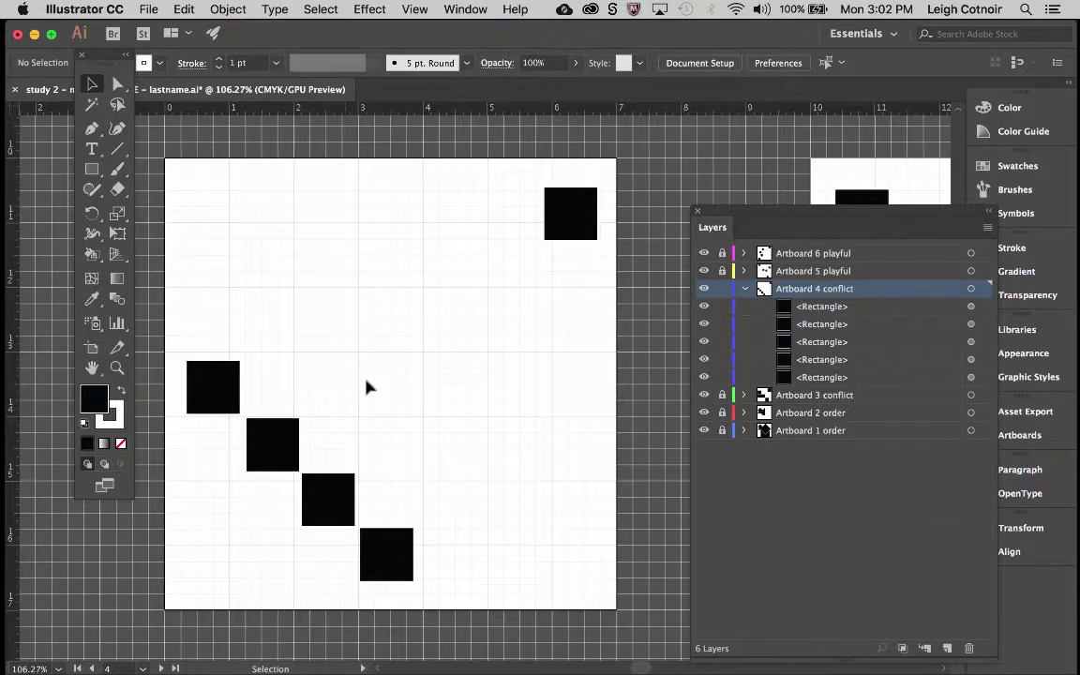
Enable View > Snap to Grid and zoom in on the four diagonal squares
{"action": "left_click", "coordinate": [415, 10]}
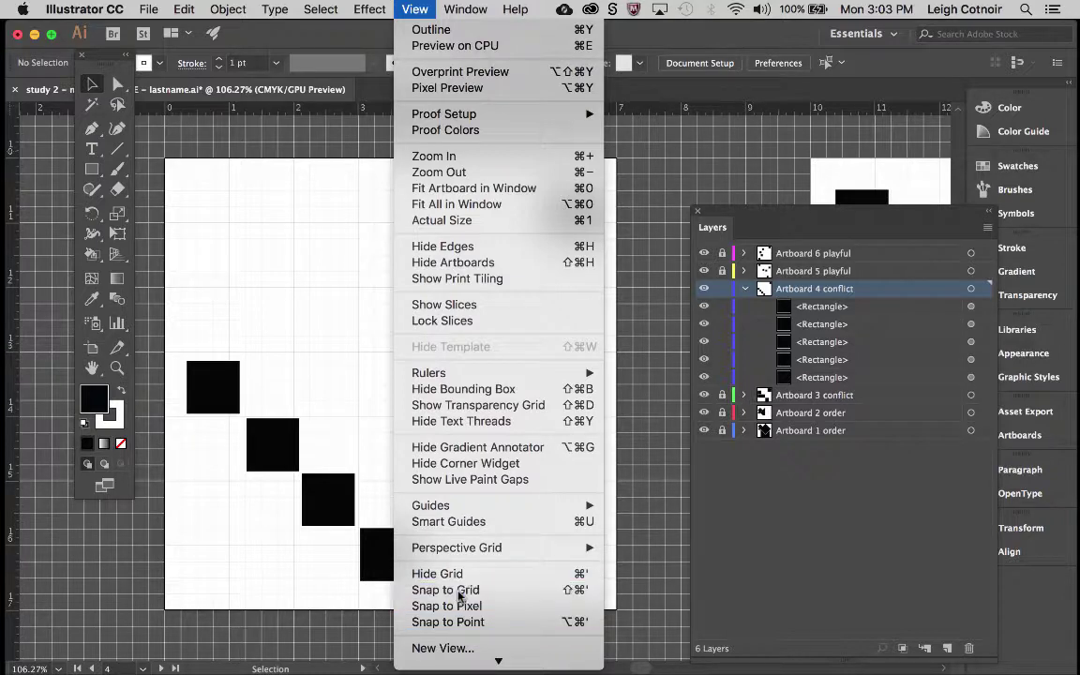
{"action": "left_click", "coordinate": [459, 592]}
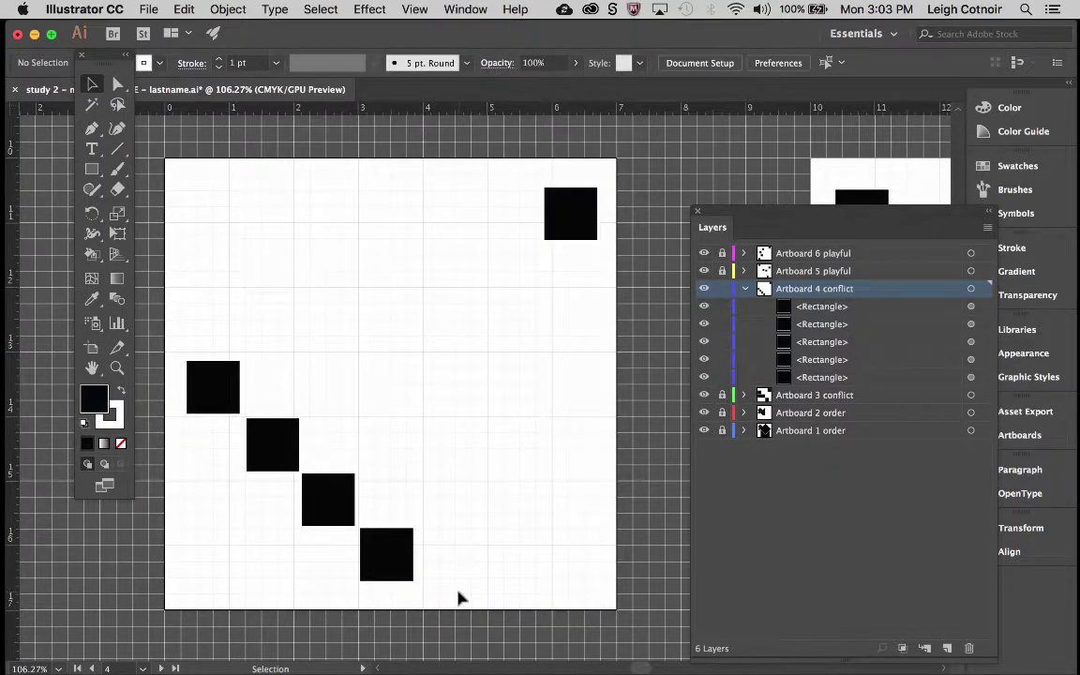
{"action": "scroll", "coordinate": [366, 512], "scroll_direction": "up", "scroll_amount": 5}
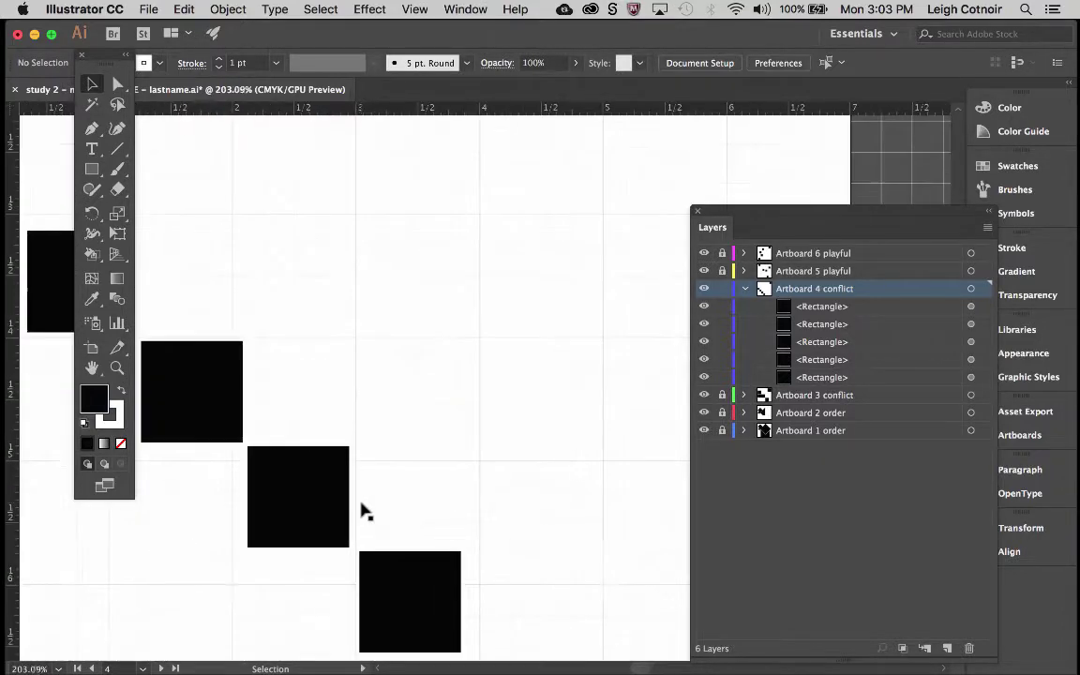
{"action": "scroll", "coordinate": [364, 511], "scroll_direction": "left", "scroll_amount": 3}
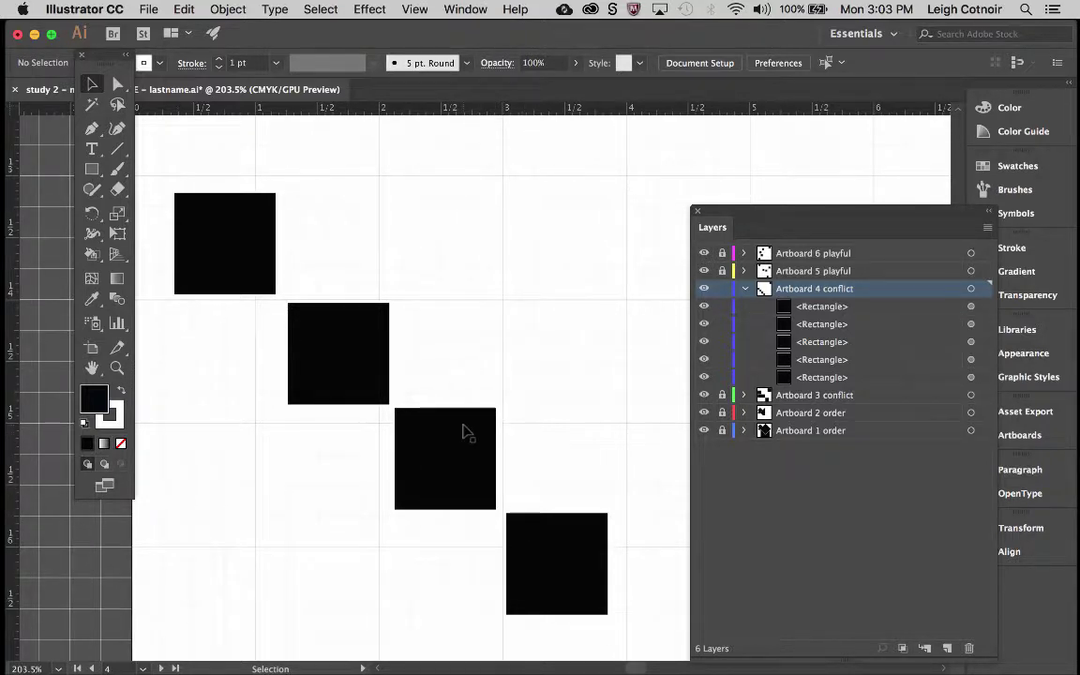
{"action": "scroll", "coordinate": [464, 432], "scroll_direction": "up", "scroll_amount": 1}
{"action": "scroll", "coordinate": [464, 431], "scroll_direction": "left", "scroll_amount": 1}
{"action": "scroll", "coordinate": [455, 469], "scroll_direction": "down", "scroll_amount": 2}
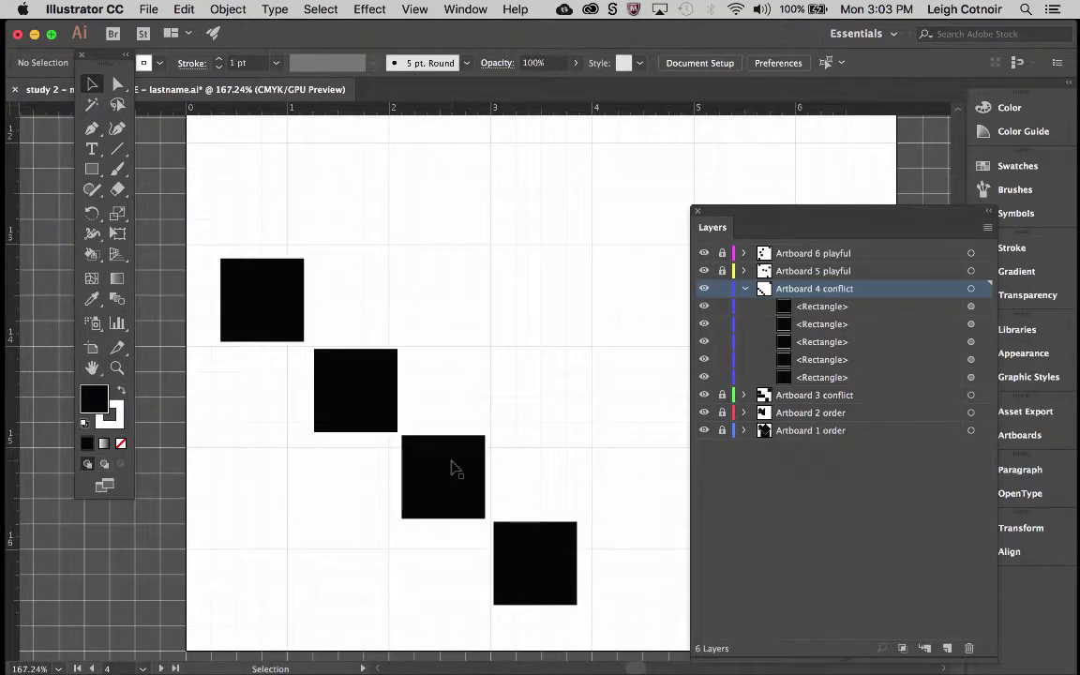
{"action": "scroll", "coordinate": [454, 469], "scroll_direction": "down", "scroll_amount": 3}
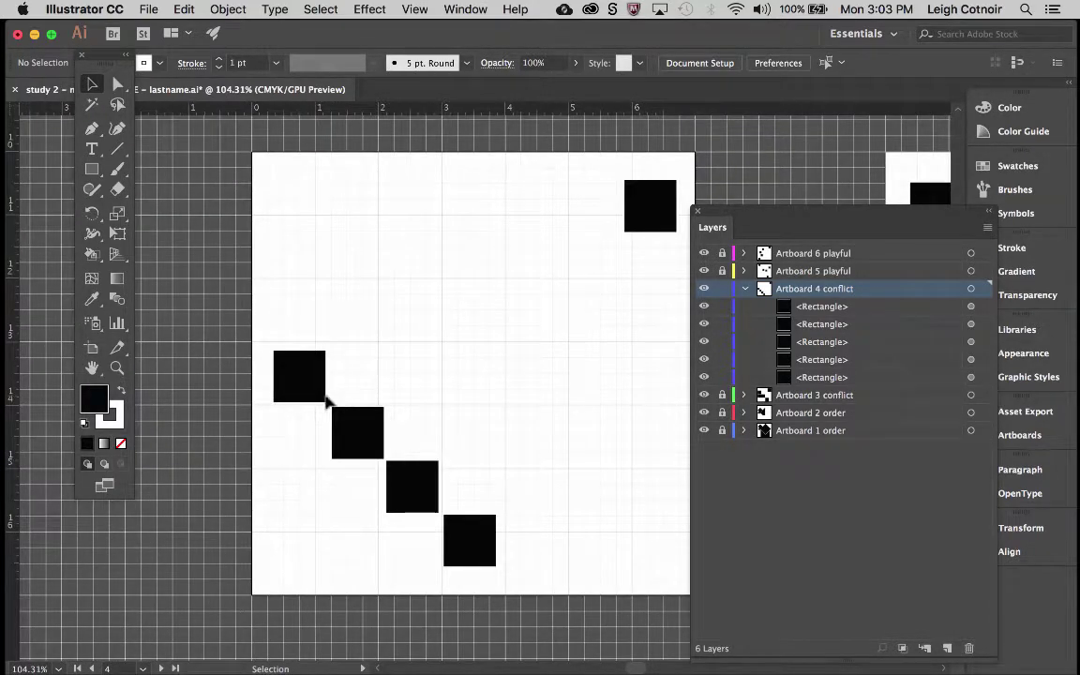
{"action": "scroll", "coordinate": [311, 392], "scroll_direction": "up", "scroll_amount": 4}
{"action": "scroll", "coordinate": [311, 392], "scroll_direction": "up", "scroll_amount": 1}
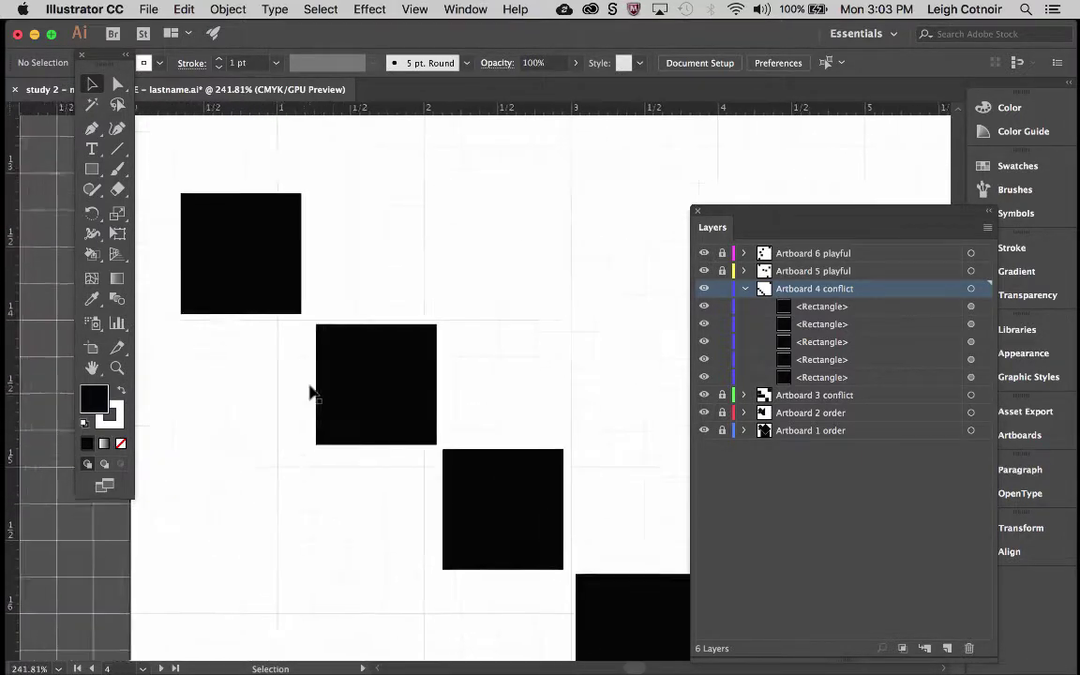
Select the upper-left diagonal square and nudge it right until it snaps to a gridline
{"action": "left_click", "coordinate": [268, 288]}
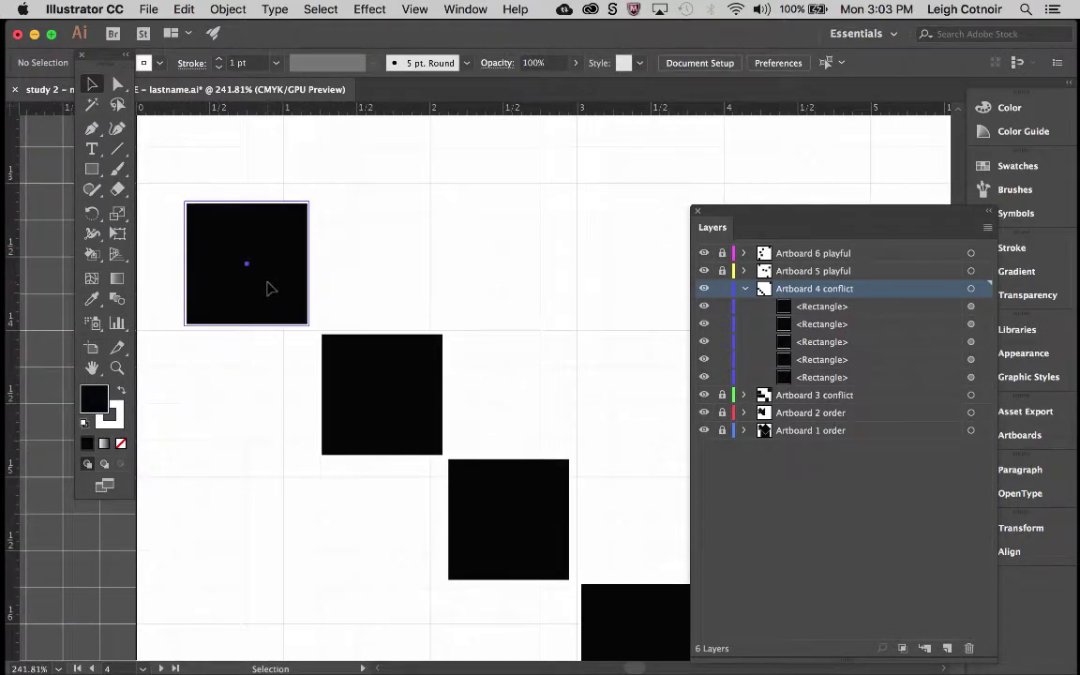
{"action": "left_click", "coordinate": [268, 288]}
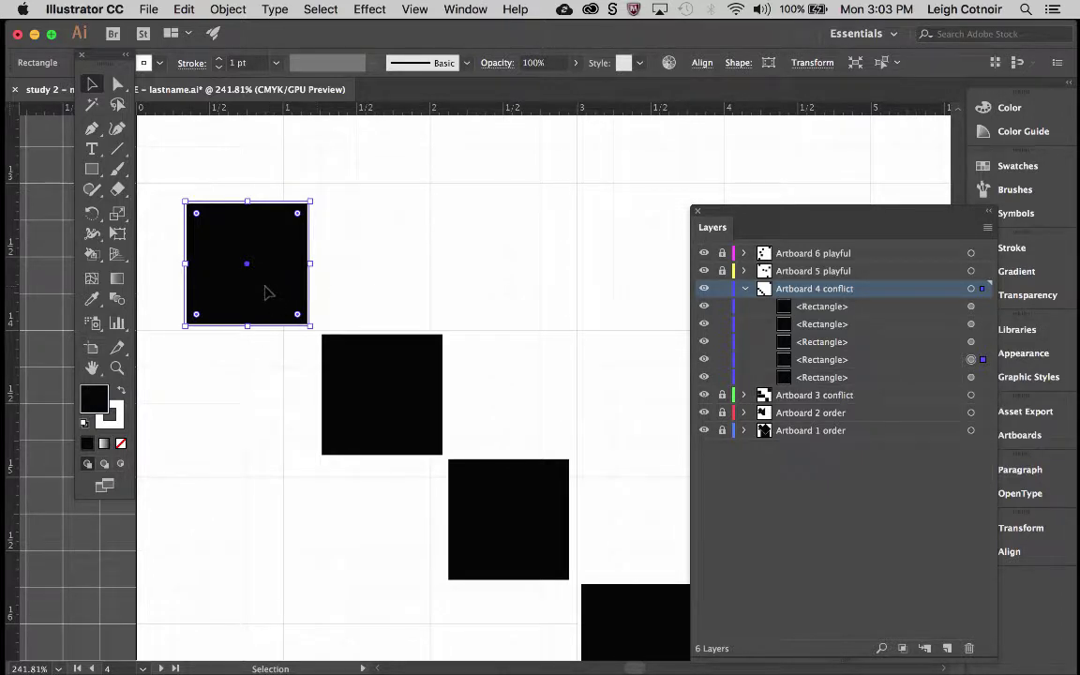
{"action": "mouse_move", "coordinate": [265, 291]}
{"action": "left_mouse_down"}
{"action": "mouse_move", "coordinate": [274, 283]}
{"action": "mouse_move", "coordinate": [258, 287]}
{"action": "left_mouse_up"}
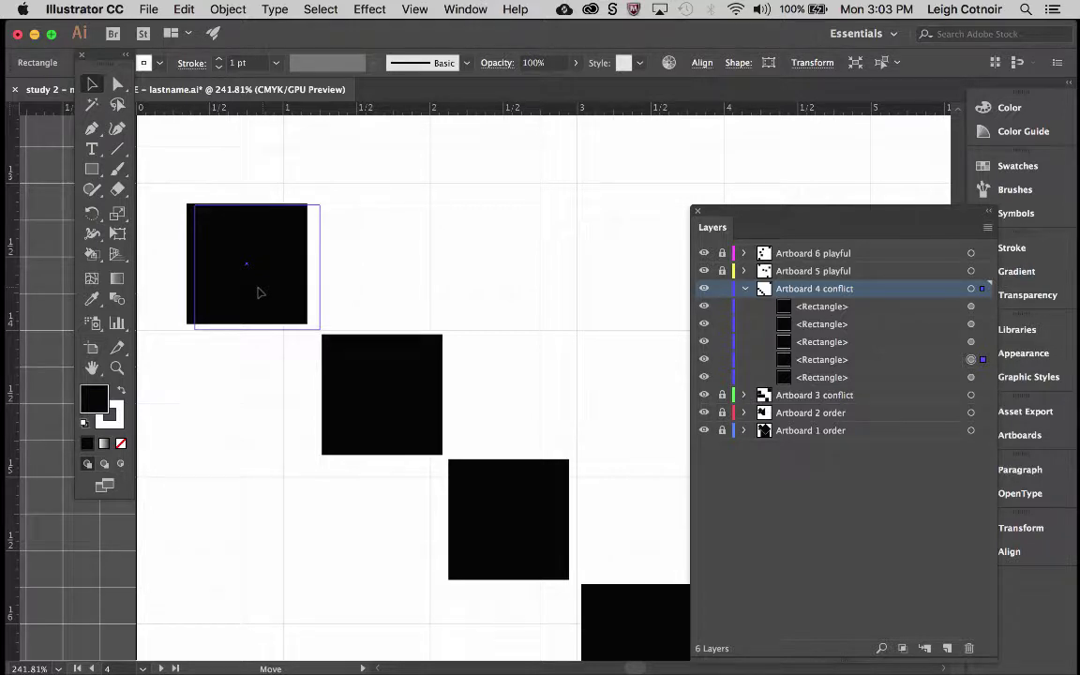
{"action": "left_click_drag", "start_coordinate": [258, 293], "coordinate": [259, 294]}
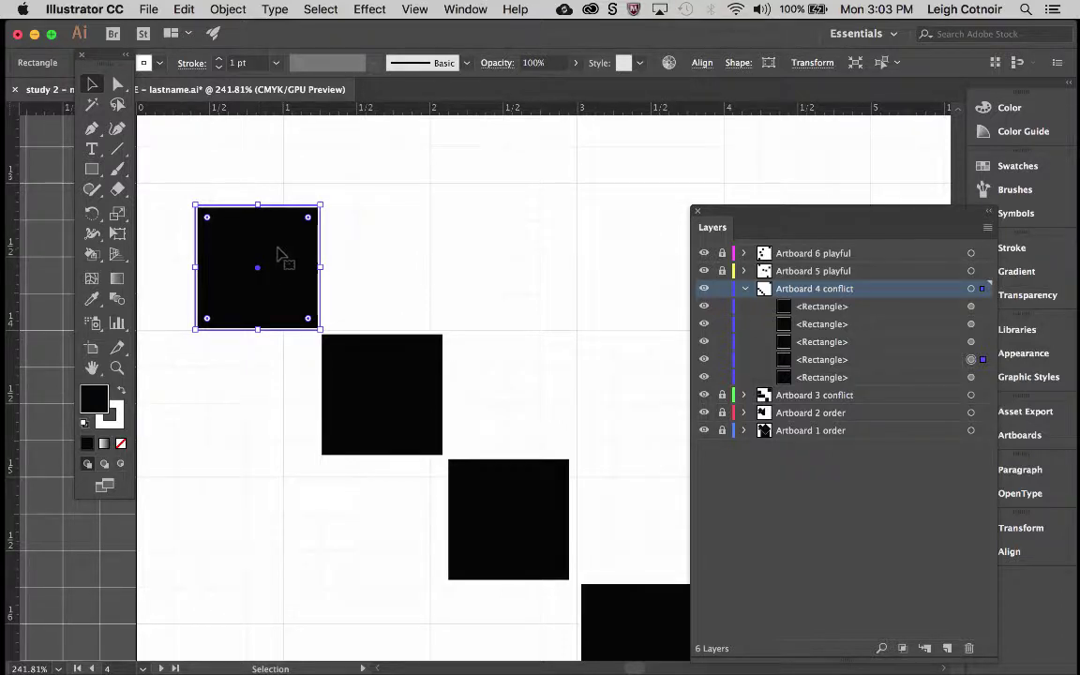
{"action": "scroll", "coordinate": [215, 218], "scroll_direction": "up", "scroll_amount": 4}
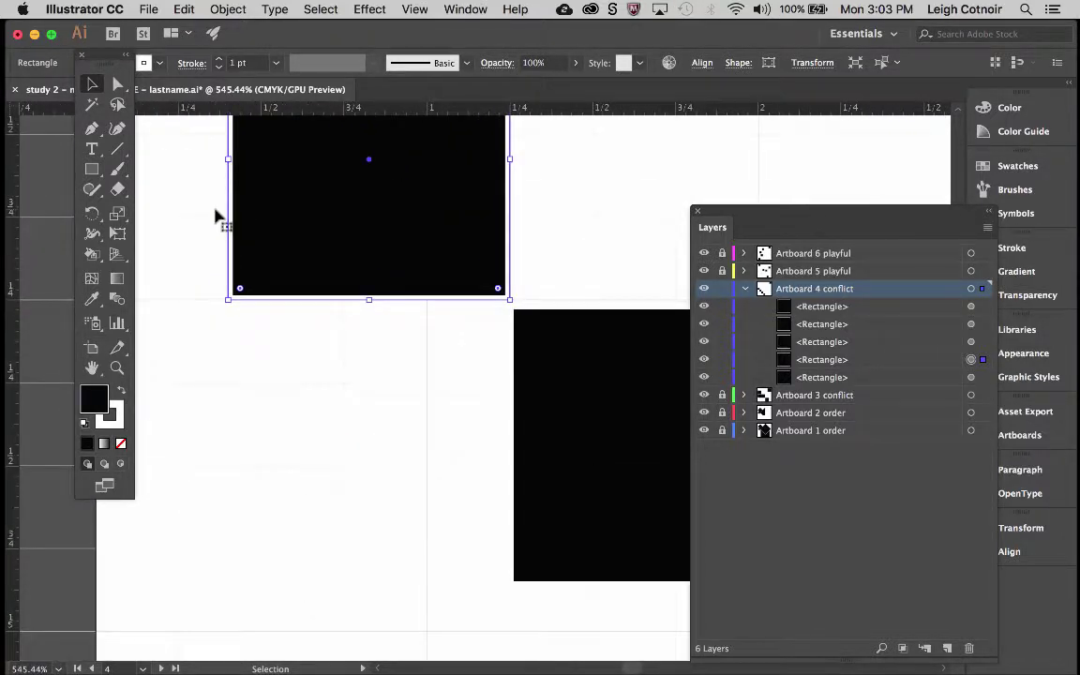
{"action": "scroll", "coordinate": [215, 209], "scroll_direction": "up", "scroll_amount": 4}
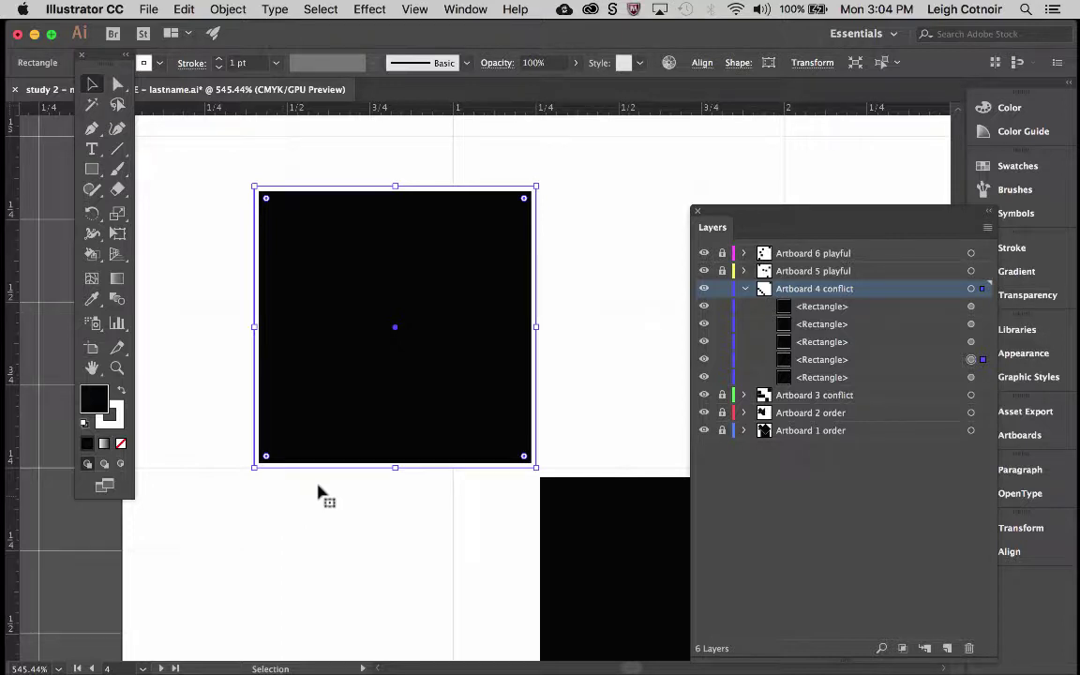
Select all five black squares and set their stroke to None, leaving fills only
{"action": "left_click", "coordinate": [1023, 250]}
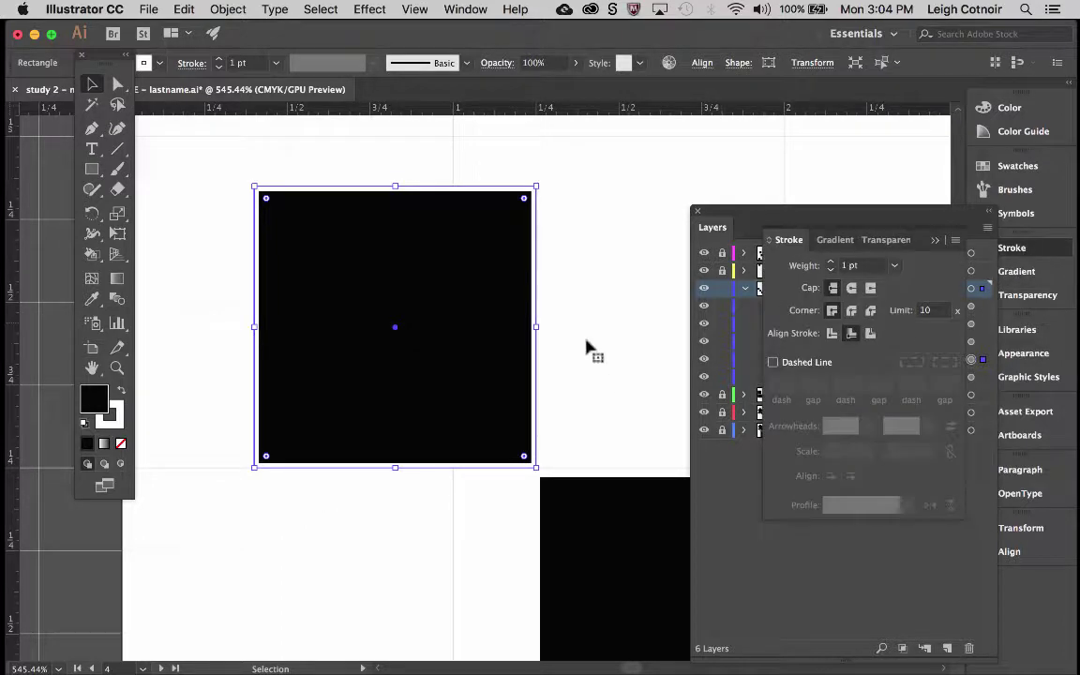
{"action": "scroll", "coordinate": [564, 344], "scroll_direction": "down", "scroll_amount": 10}
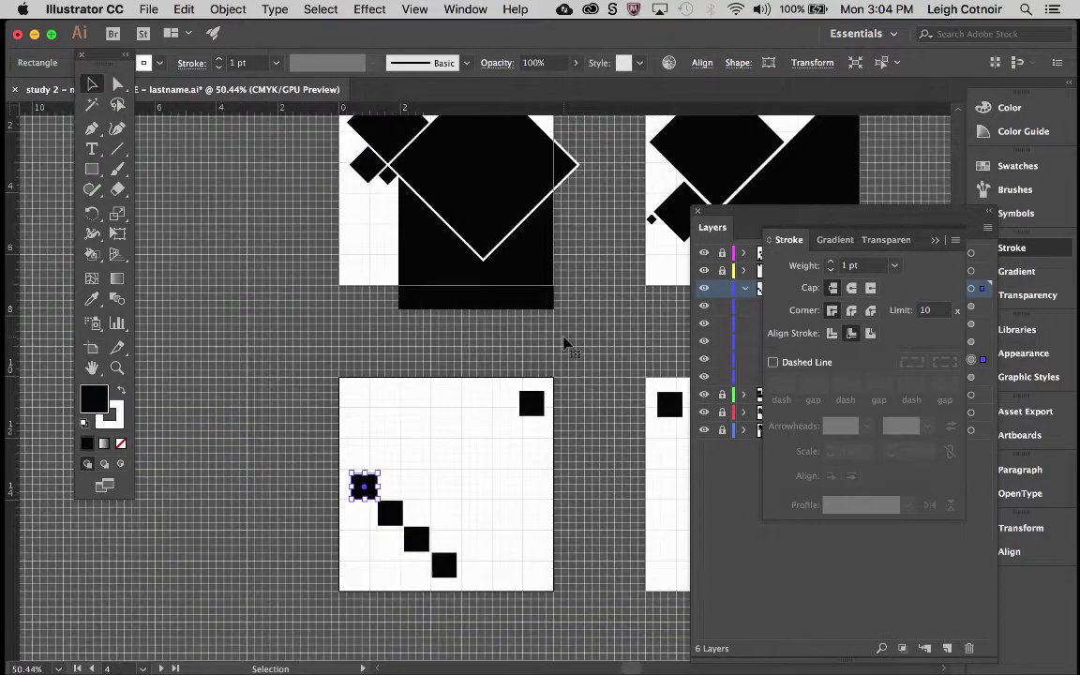
{"action": "scroll", "coordinate": [564, 344], "scroll_direction": "up", "scroll_amount": 3}
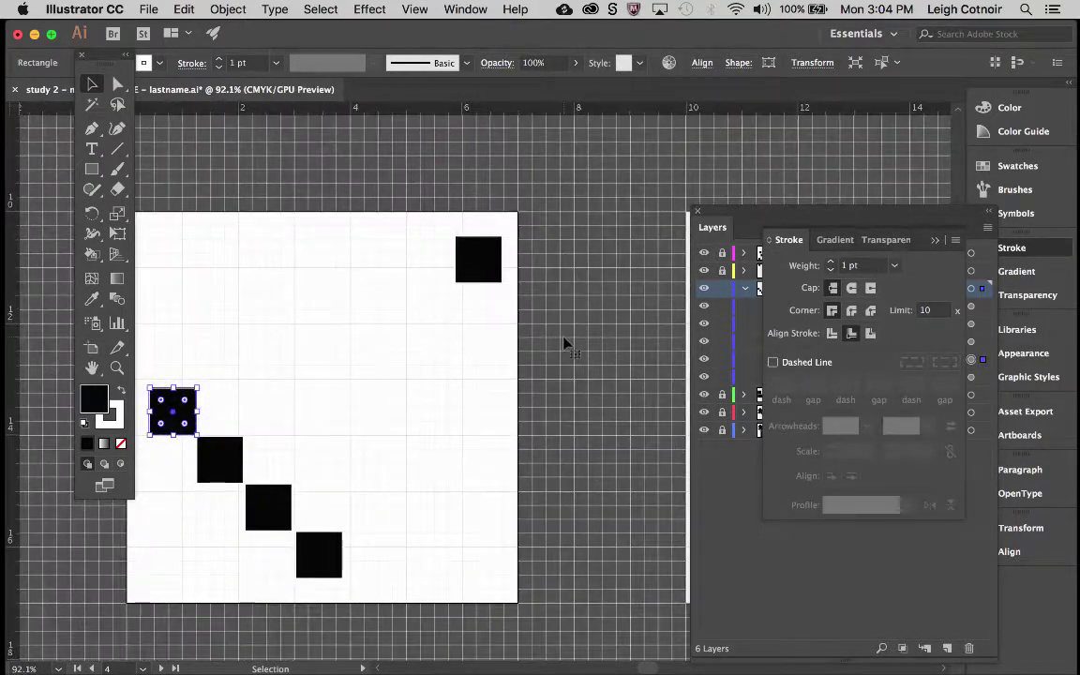
{"action": "scroll", "coordinate": [563, 344], "scroll_direction": "left", "scroll_amount": 3}
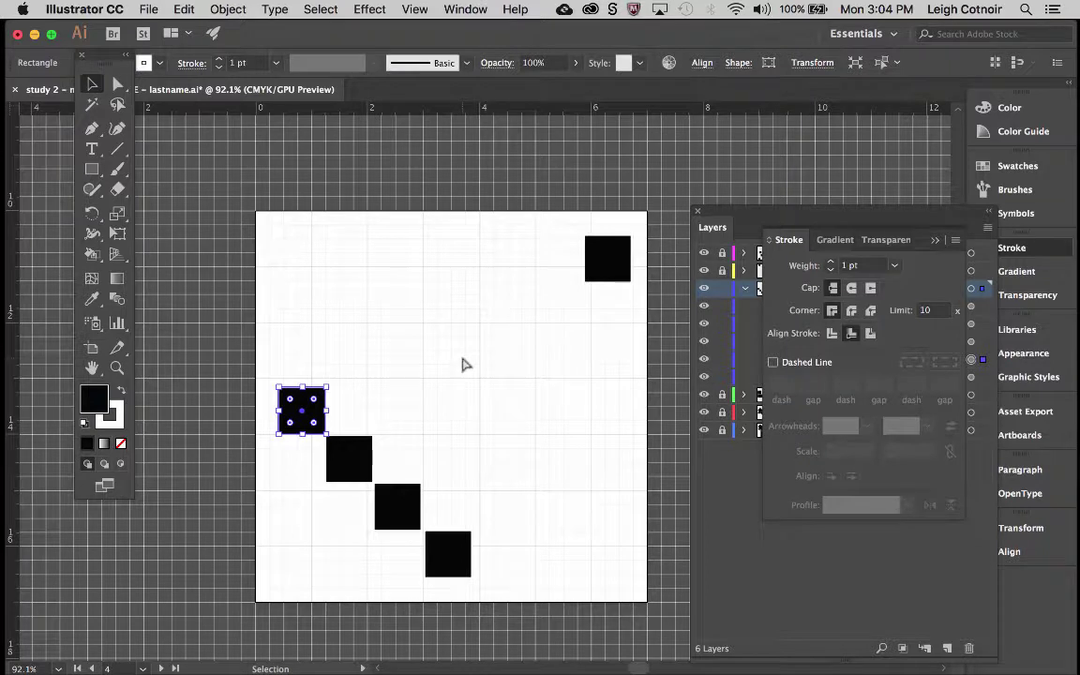
{"action": "key", "text": "super+a"}
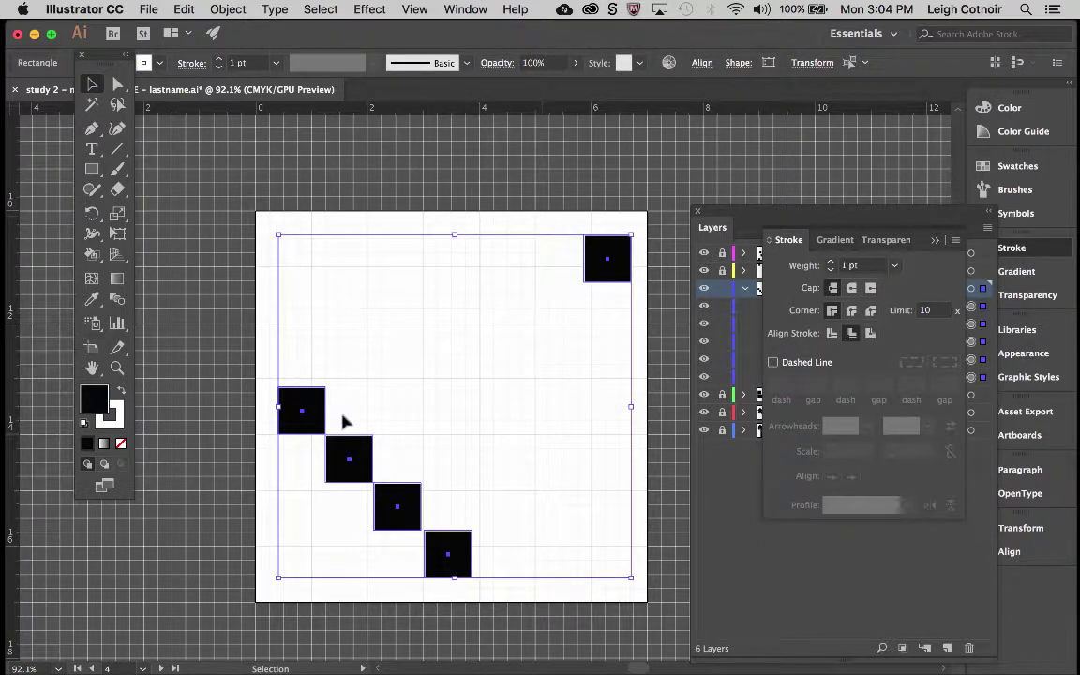
{"action": "left_click", "coordinate": [895, 266]}
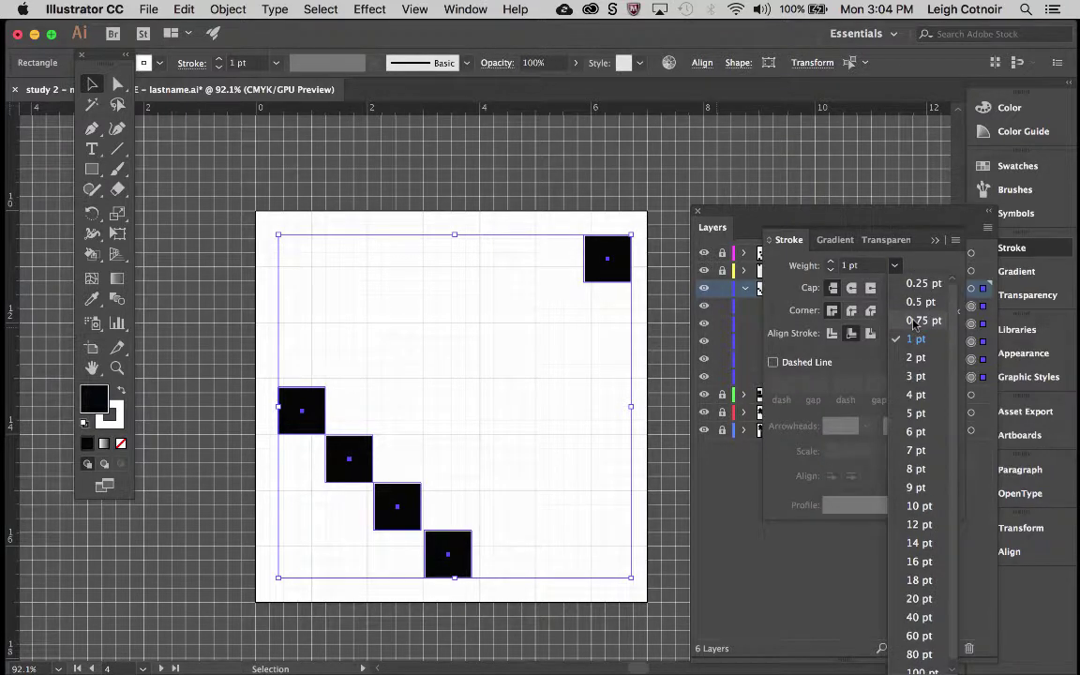
{"action": "left_click", "coordinate": [843, 266]}
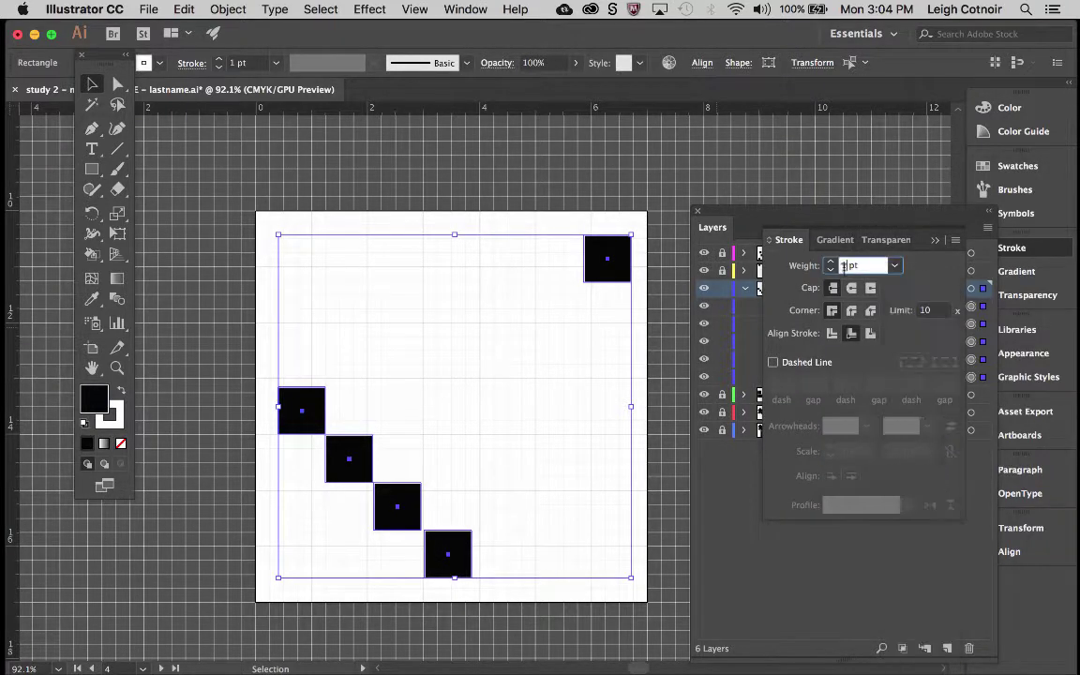
{"action": "double_click", "coordinate": [843, 265]}
{"action": "left_click", "coordinate": [113, 412]}
{"action": "left_click", "coordinate": [117, 439]}
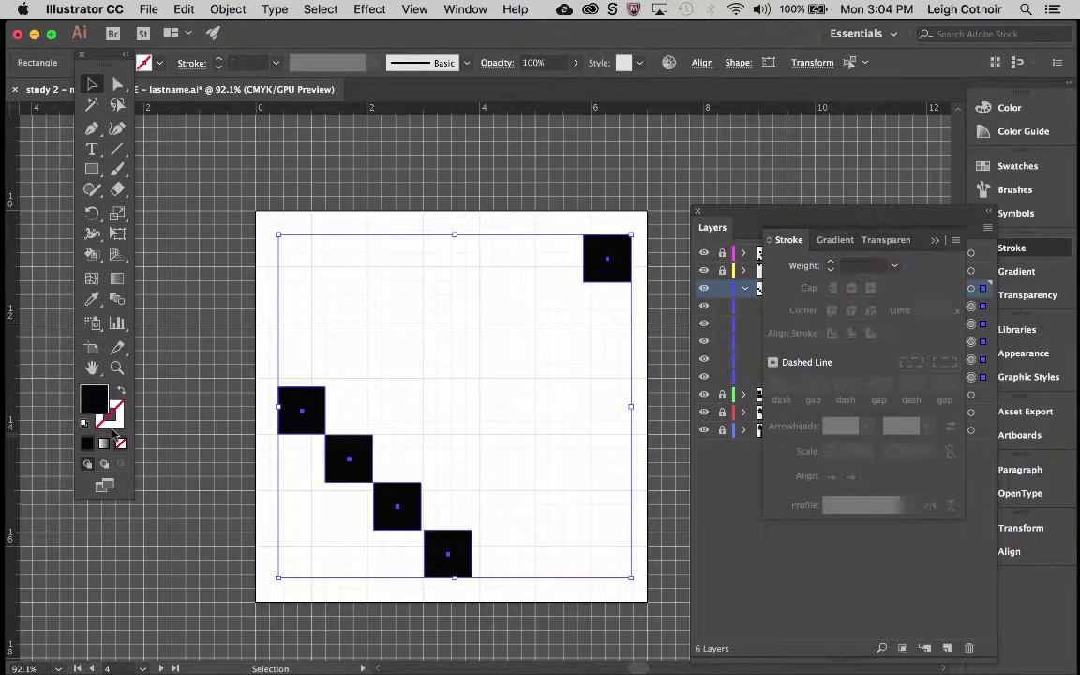
{"action": "left_click", "coordinate": [112, 413]}
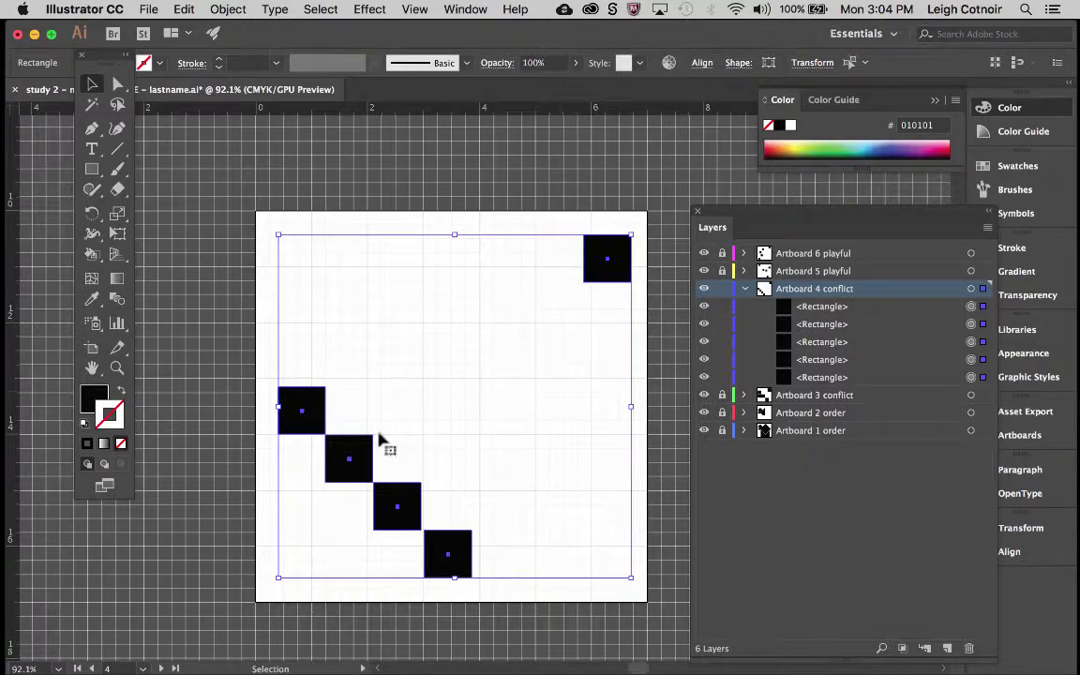
Deselect, zoom in, and drag the top-left square so its corner meets the second square
{"action": "left_click", "coordinate": [242, 406]}
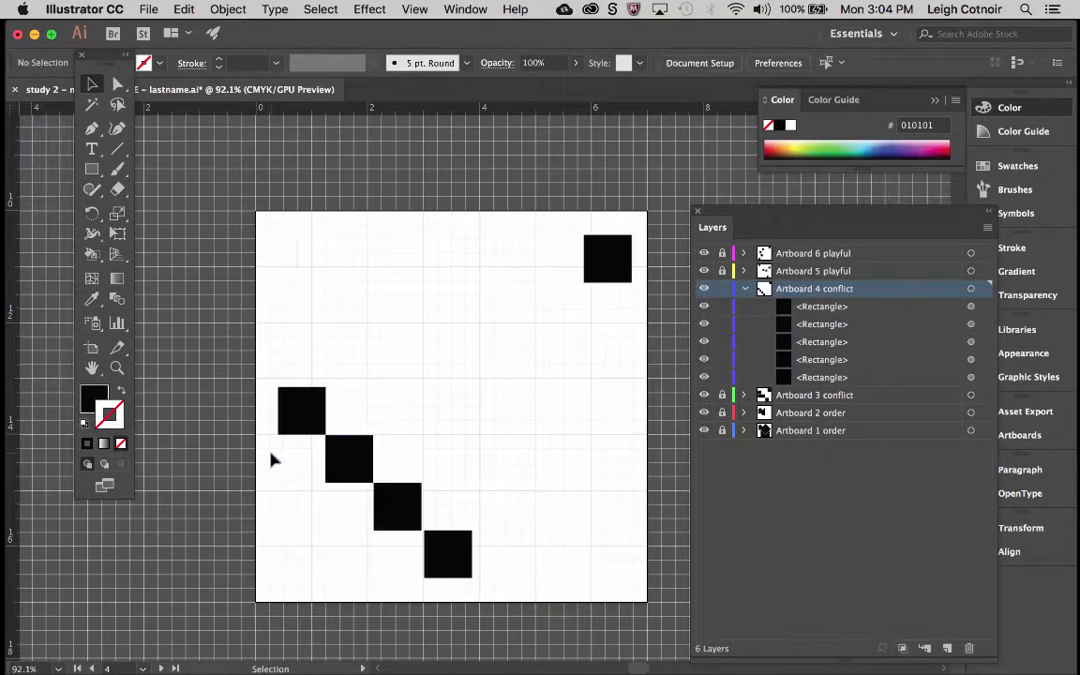
{"action": "scroll", "coordinate": [315, 413], "scroll_direction": "up", "scroll_amount": 5}
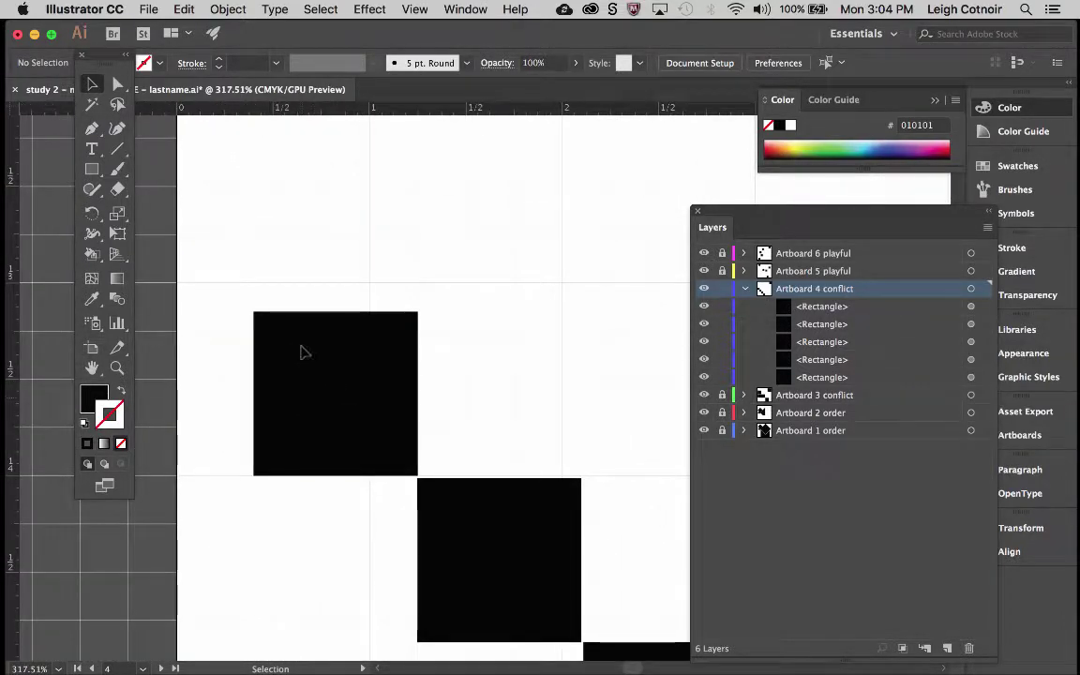
{"action": "mouse_move", "coordinate": [318, 332]}
{"action": "left_mouse_down"}
{"action": "mouse_move", "coordinate": [290, 349]}
{"action": "mouse_move", "coordinate": [300, 299]}
{"action": "mouse_move", "coordinate": [328, 301]}
{"action": "mouse_move", "coordinate": [301, 304]}
{"action": "mouse_move", "coordinate": [321, 307]}
{"action": "mouse_move", "coordinate": [321, 336]}
{"action": "left_mouse_up"}
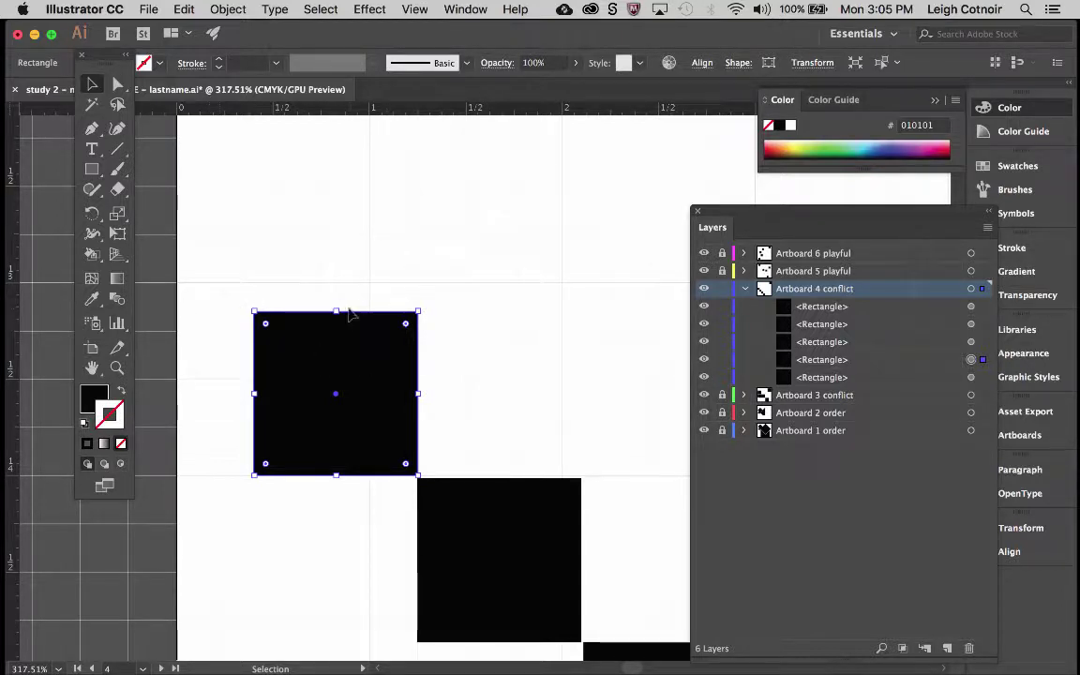
Change the Guides & Grid subdivisions from 4 to 8 and confirm
{"action": "left_click", "coordinate": [85, 9]}
{"action": "mouse_move", "coordinate": [103, 60]}
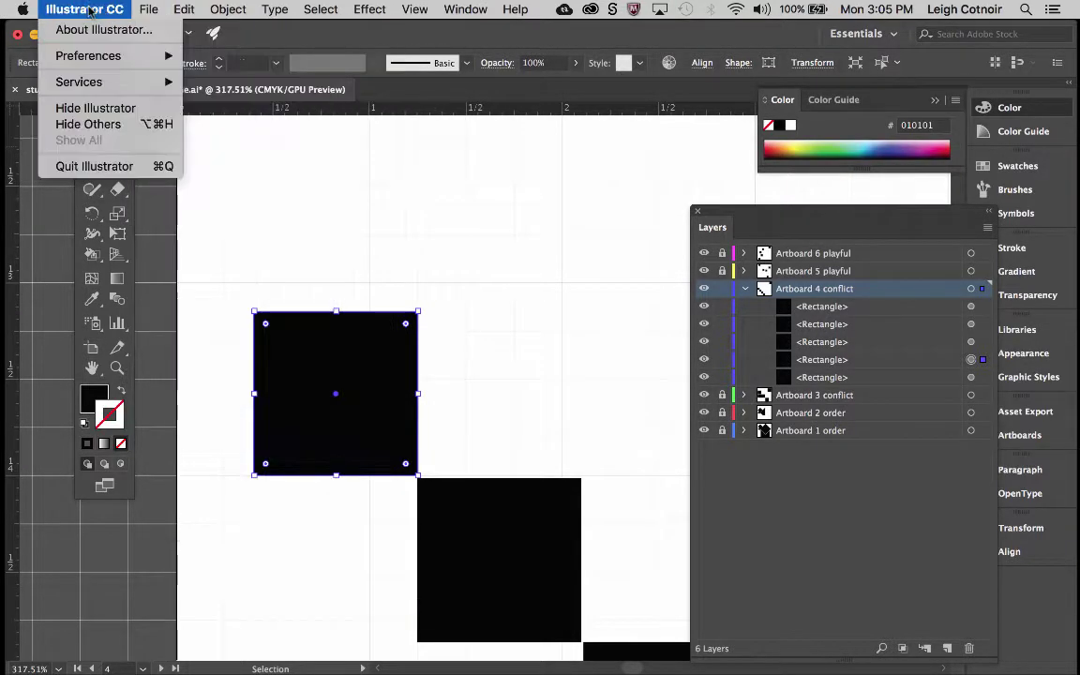
{"action": "mouse_move", "coordinate": [105, 58]}
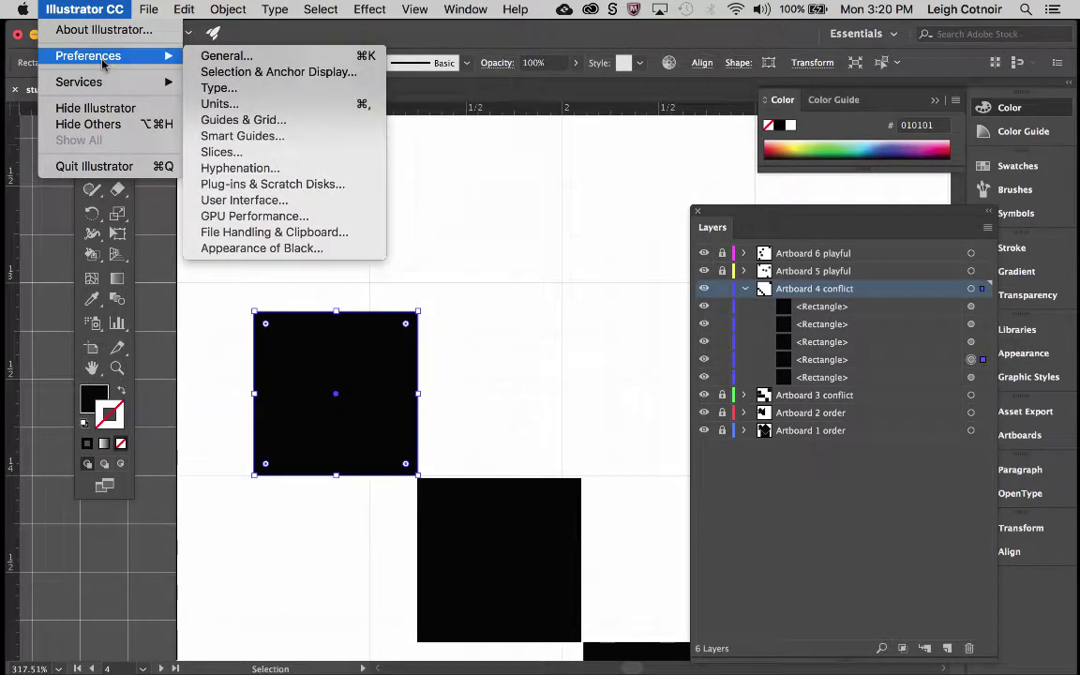
{"action": "left_click", "coordinate": [239, 120]}
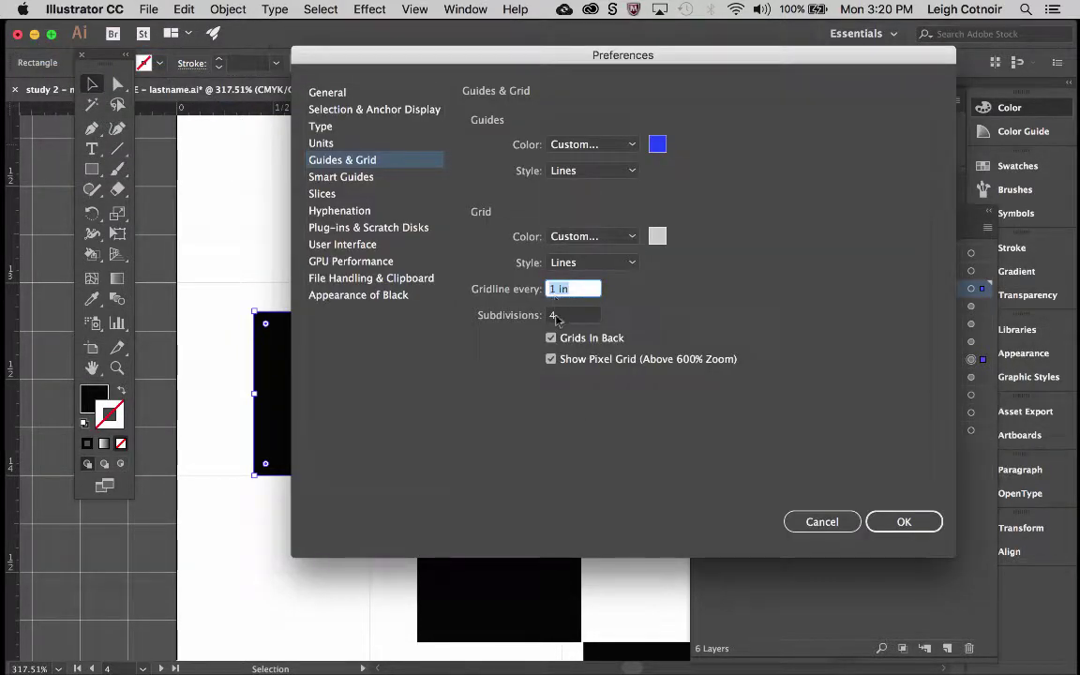
{"action": "key", "text": "Tab"}
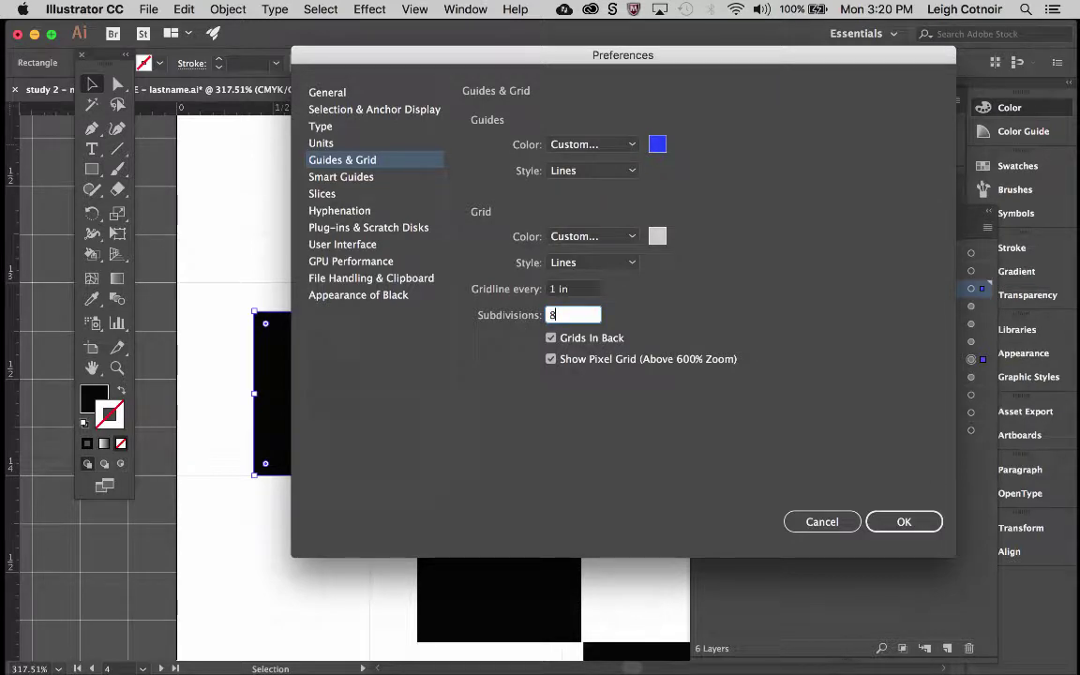
{"action": "type", "text": "8"}
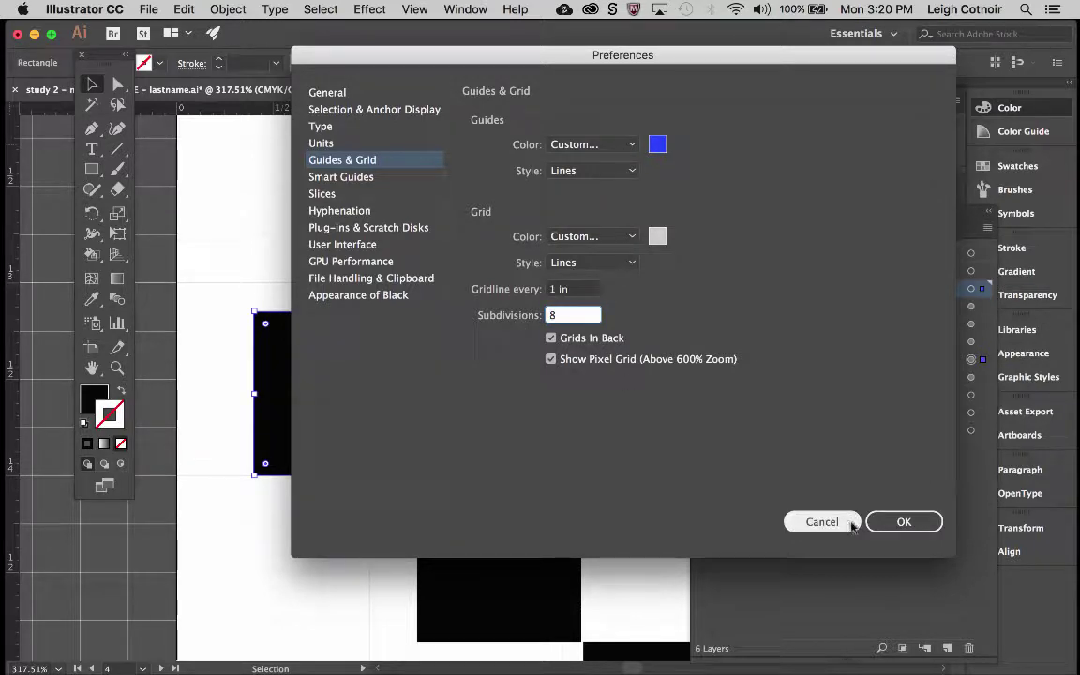
{"action": "left_click", "coordinate": [900, 521]}
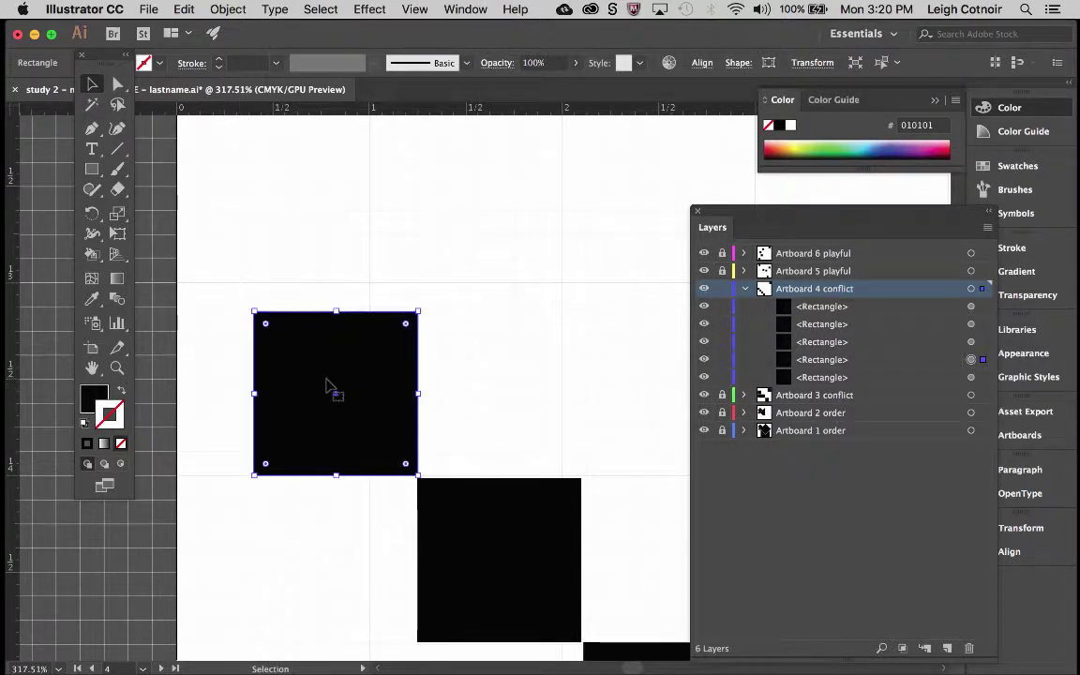
Zoom in on the top-left square and snap it onto the finer 8-subdivision grid
{"action": "key", "text": "super+equal"}
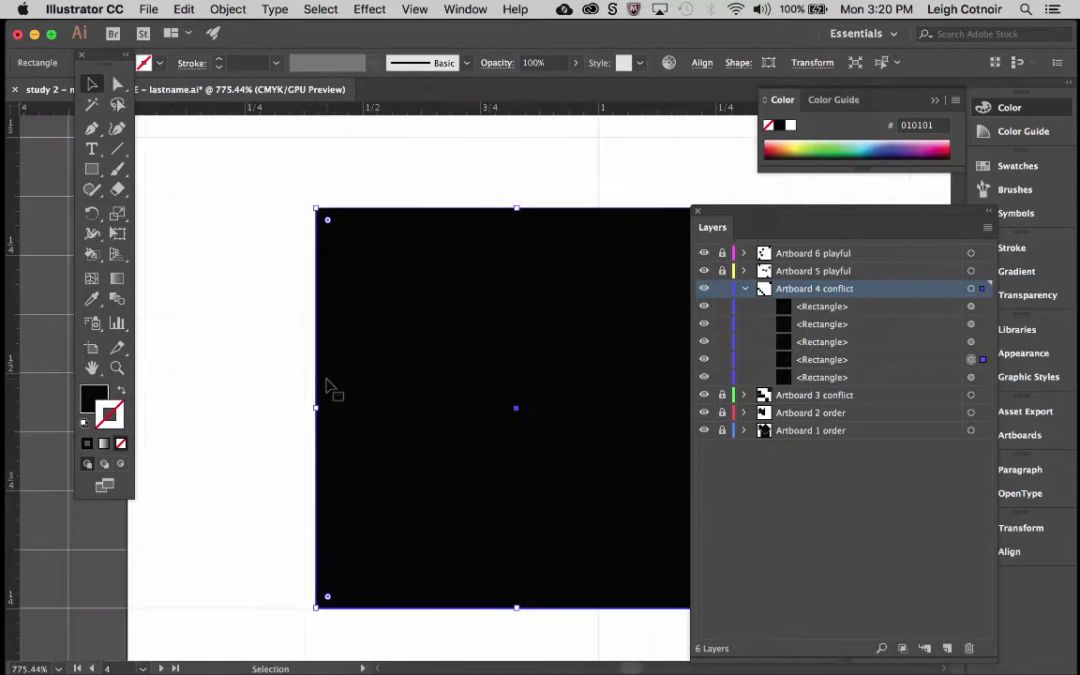
{"action": "scroll", "coordinate": [328, 385], "scroll_direction": "up", "scroll_amount": 2}
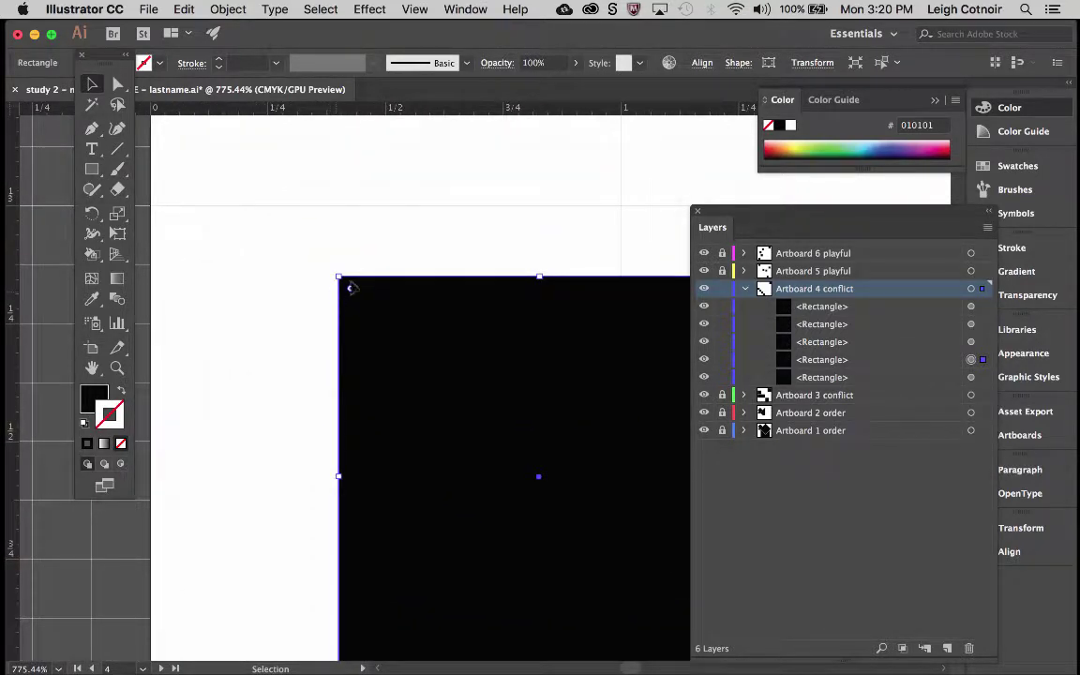
{"action": "scroll", "coordinate": [330, 299], "scroll_direction": "right", "scroll_amount": 1}
{"action": "scroll", "coordinate": [330, 299], "scroll_direction": "down", "scroll_amount": 1}
{"action": "scroll", "coordinate": [352, 288], "scroll_direction": "right", "scroll_amount": 4}
{"action": "scroll", "coordinate": [352, 288], "scroll_direction": "down", "scroll_amount": 3}
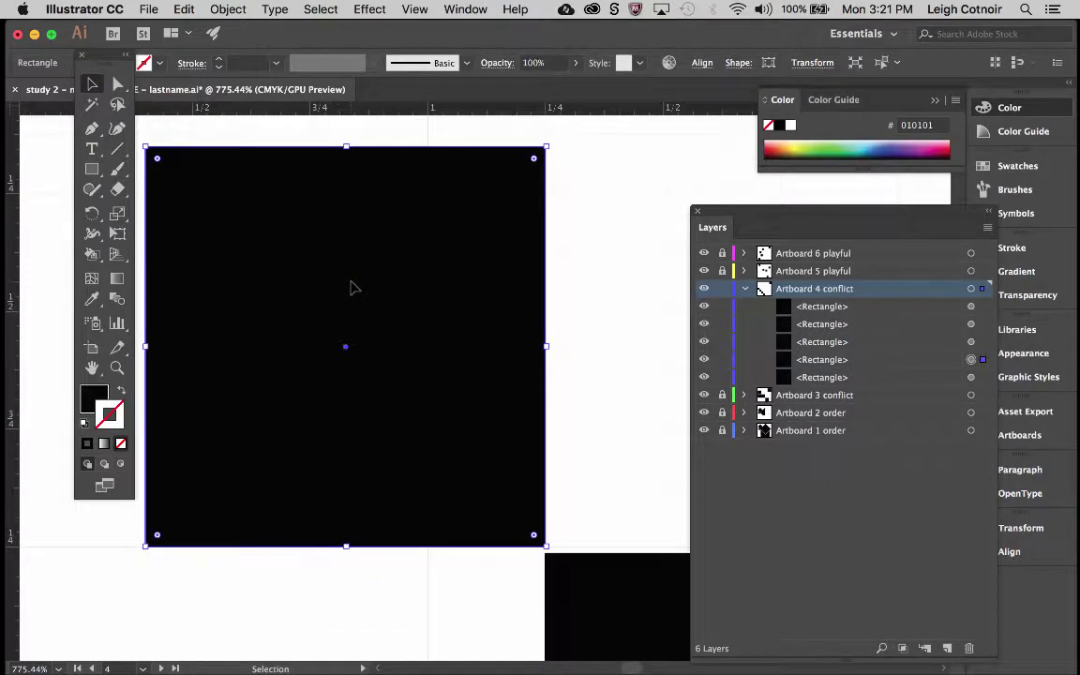
{"action": "scroll", "coordinate": [351, 286], "scroll_direction": "left", "scroll_amount": 4}
{"action": "scroll", "coordinate": [352, 286], "scroll_direction": "up", "scroll_amount": 2}
{"action": "mouse_move", "coordinate": [362, 279]}
{"action": "left_mouse_down"}
{"action": "mouse_move", "coordinate": [351, 269]}
{"action": "mouse_move", "coordinate": [366, 271]}
{"action": "left_mouse_up"}
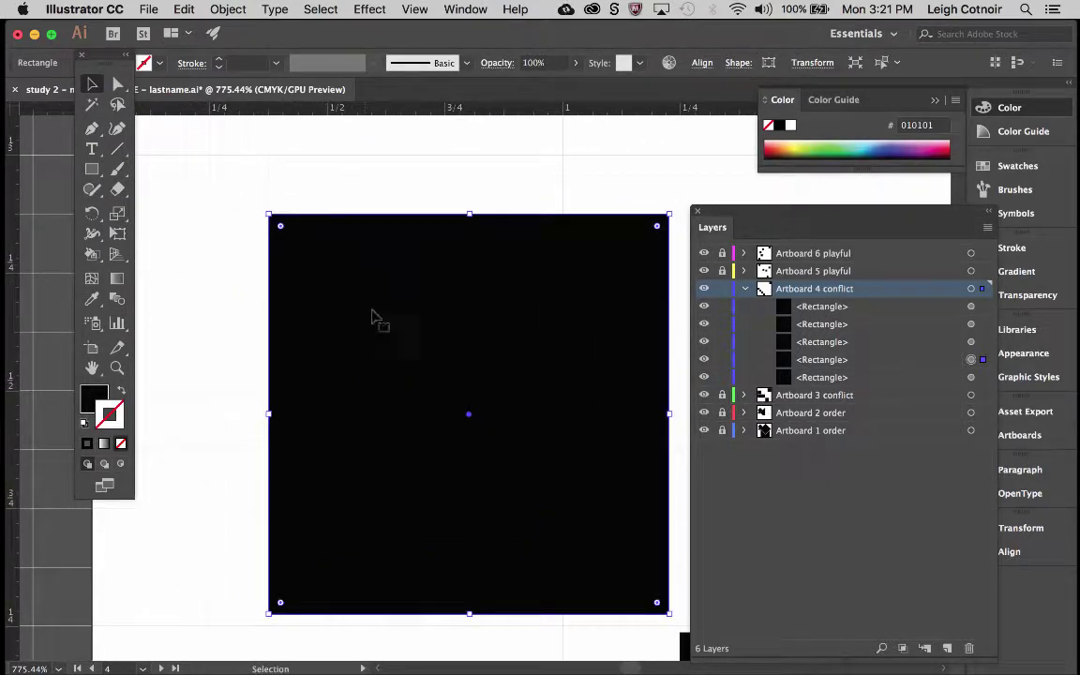
Show the square's Transform settings (0.85 in by 0.85 in) and move the Layers panel off the canvas
{"action": "scroll", "coordinate": [373, 353], "scroll_direction": "right", "scroll_amount": 1}
{"action": "scroll", "coordinate": [373, 354], "scroll_direction": "down", "scroll_amount": 2}
{"action": "scroll", "coordinate": [373, 354], "scroll_direction": "right", "scroll_amount": 1}
{"action": "scroll", "coordinate": [373, 354], "scroll_direction": "down", "scroll_amount": 1}
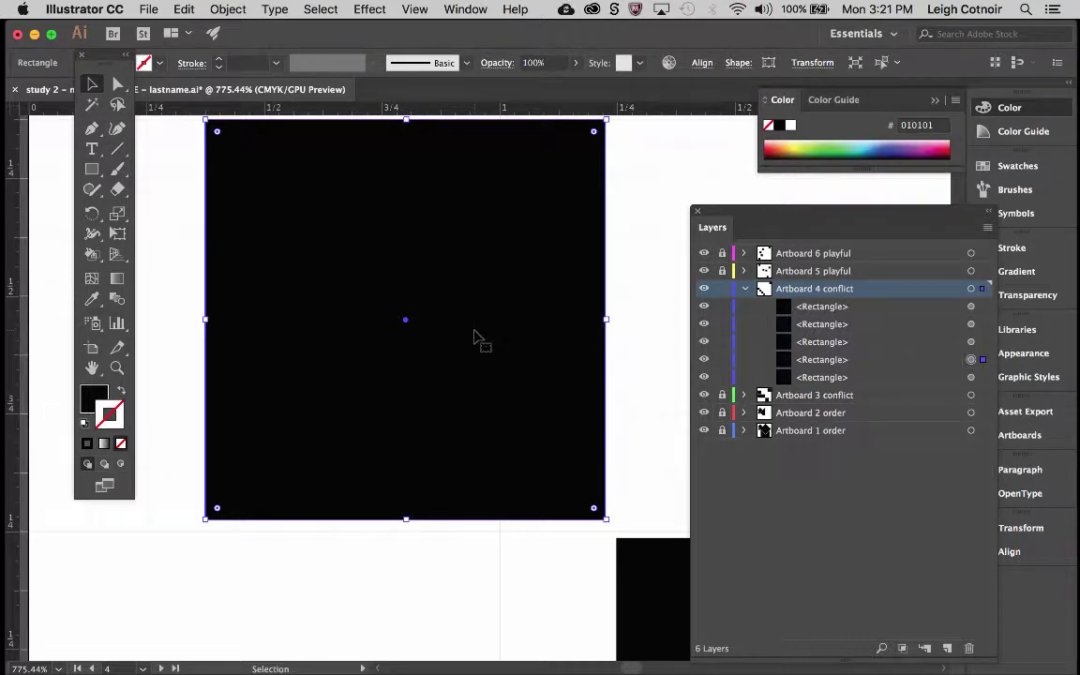
{"action": "left_click", "coordinate": [831, 68]}
{"action": "left_click_drag", "start_coordinate": [879, 214], "coordinate": [1006, 208]}
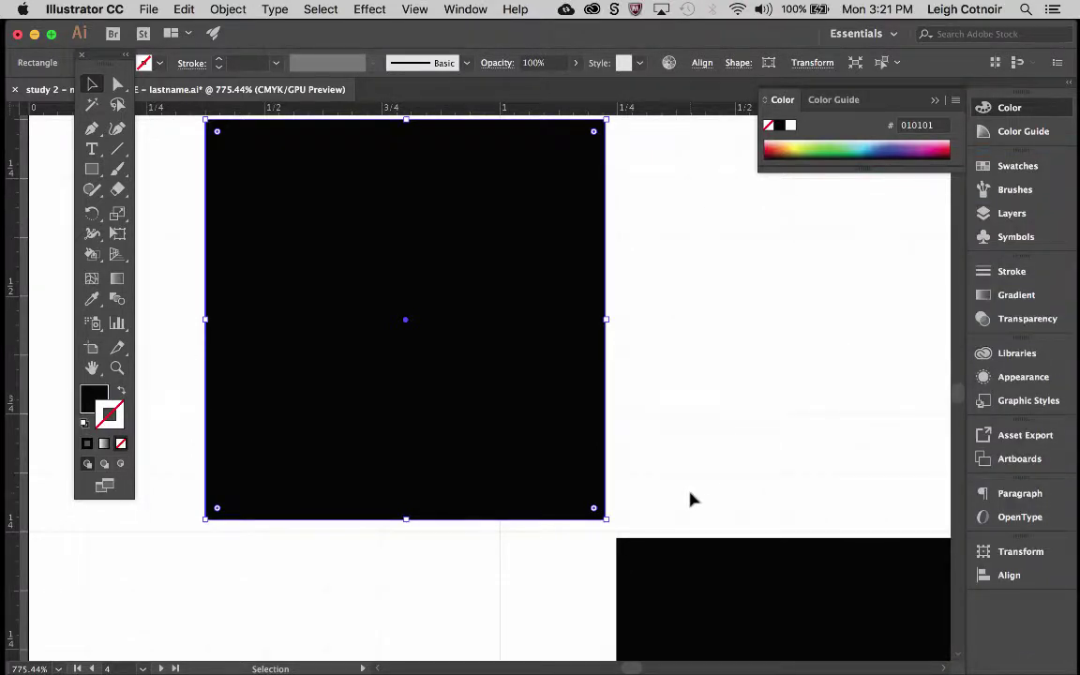
Nudge the lower black square into place on the diagonal and deselect it
{"action": "scroll", "coordinate": [690, 500], "scroll_direction": "down", "scroll_amount": 2, "text": "alt"}
{"action": "scroll", "coordinate": [690, 500], "scroll_direction": "down", "scroll_amount": 3}
{"action": "scroll", "coordinate": [690, 500], "scroll_direction": "right", "scroll_amount": 3}
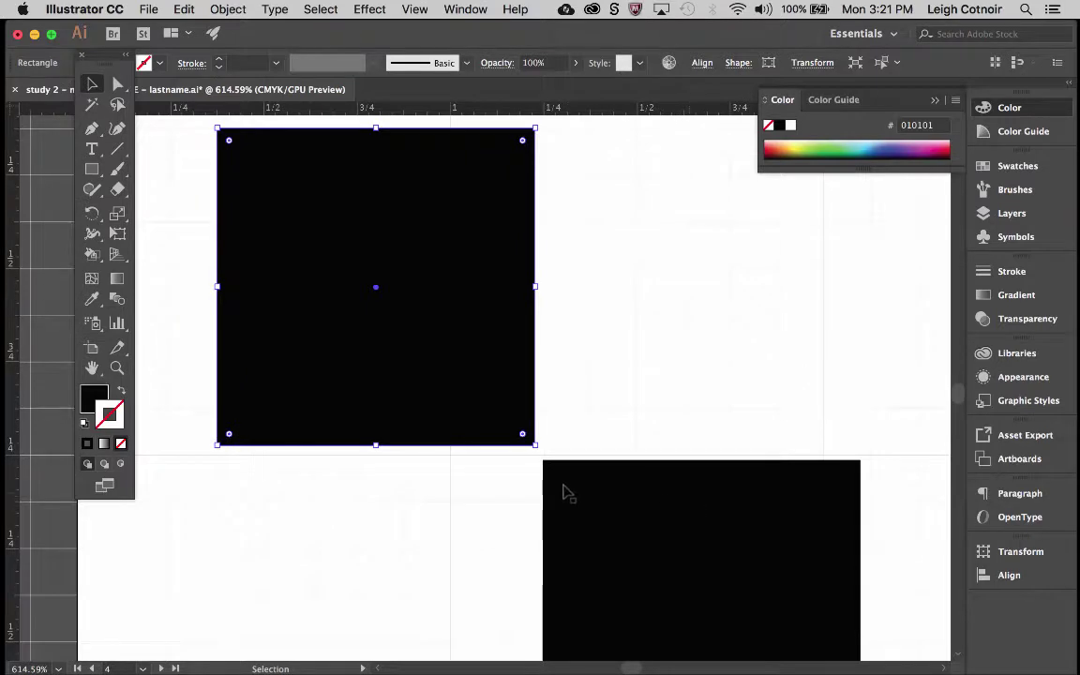
{"action": "mouse_move", "coordinate": [563, 491]}
{"action": "left_mouse_down"}
{"action": "mouse_move", "coordinate": [570, 476]}
{"action": "mouse_move", "coordinate": [552, 495]}
{"action": "left_mouse_up"}
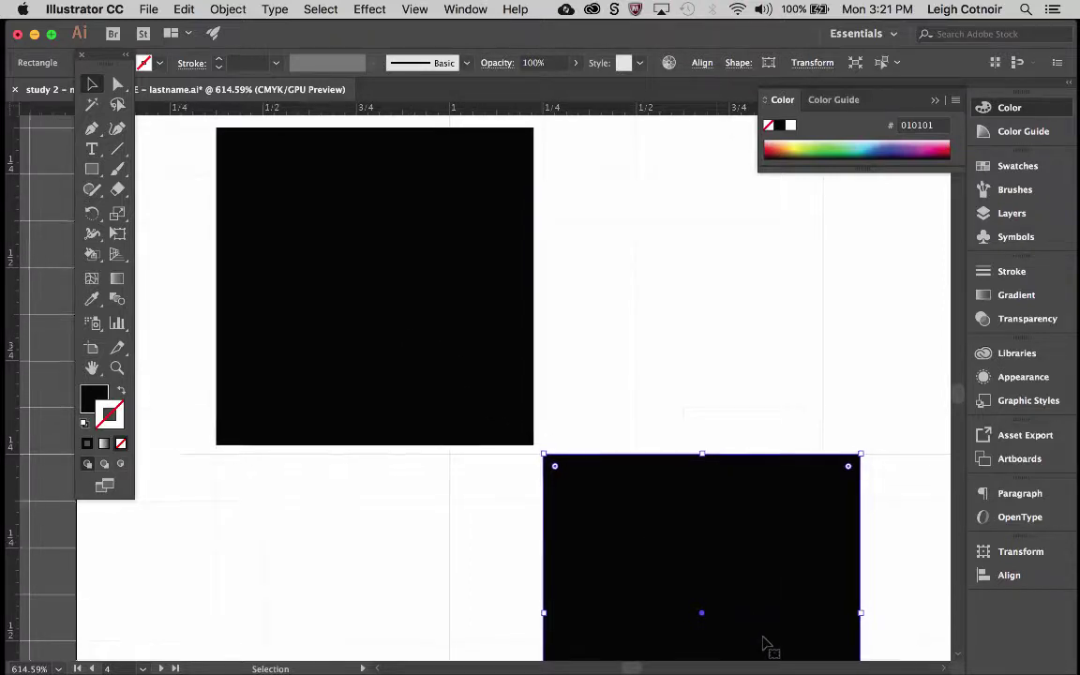
{"action": "scroll", "coordinate": [764, 645], "scroll_direction": "down", "scroll_amount": 5}
{"action": "scroll", "coordinate": [764, 646], "scroll_direction": "right", "scroll_amount": 2}
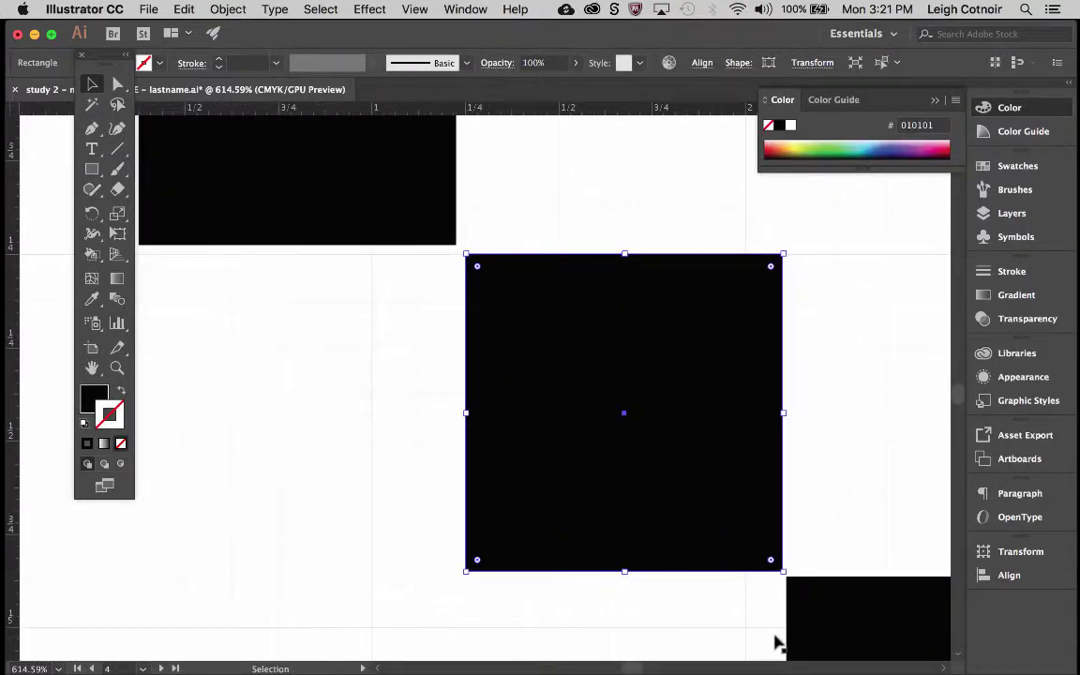
{"action": "left_click", "coordinate": [728, 607]}
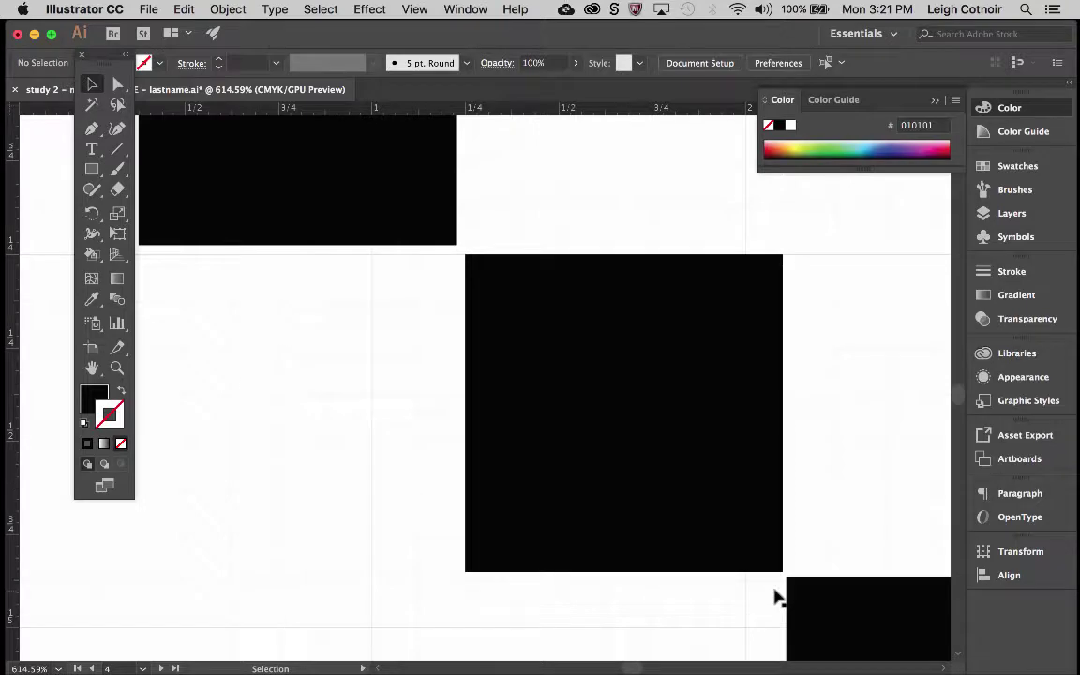
Marquee-select all four diagonal black squares together
{"action": "scroll", "coordinate": [775, 597], "scroll_direction": "down", "scroll_amount": 3}
{"action": "scroll", "coordinate": [774, 597], "scroll_direction": "up", "scroll_amount": 6}
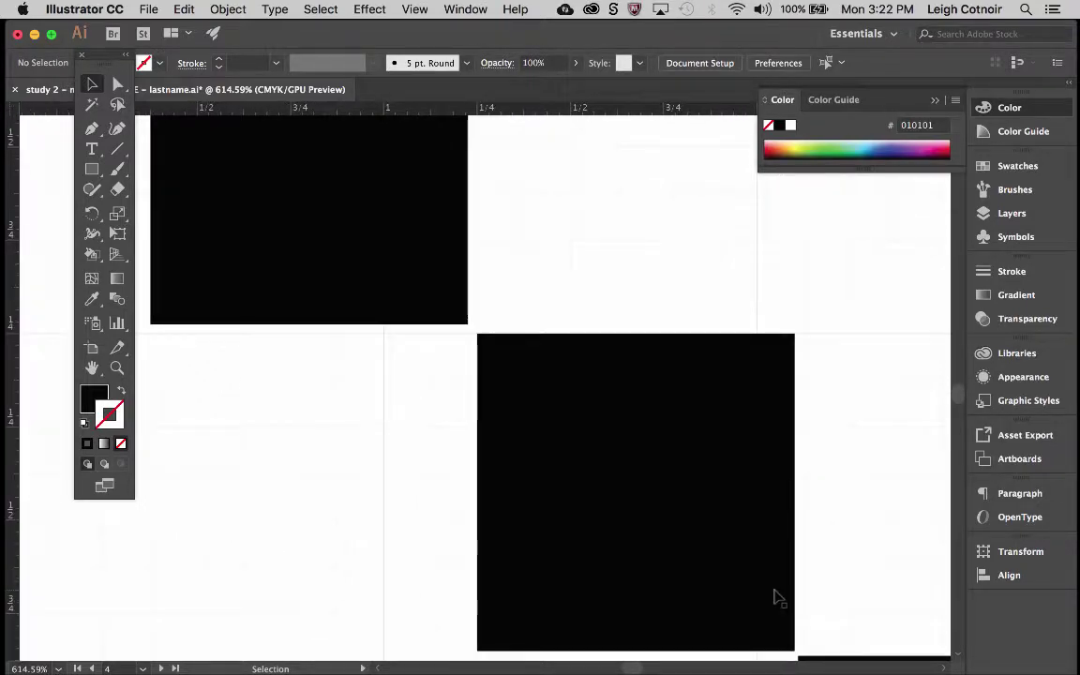
{"action": "scroll", "coordinate": [774, 598], "scroll_direction": "down", "scroll_amount": 5}
{"action": "scroll", "coordinate": [774, 598], "scroll_direction": "down", "scroll_amount": 3}
{"action": "scroll", "coordinate": [774, 597], "scroll_direction": "right", "scroll_amount": 3}
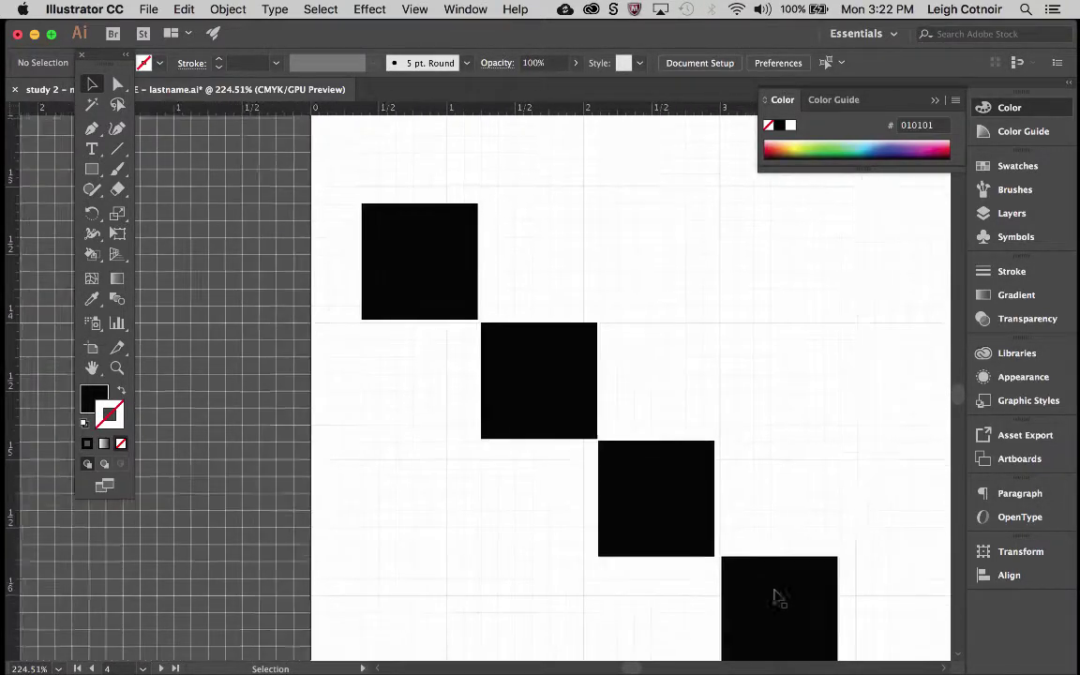
{"action": "scroll", "coordinate": [775, 598], "scroll_direction": "right", "scroll_amount": 2}
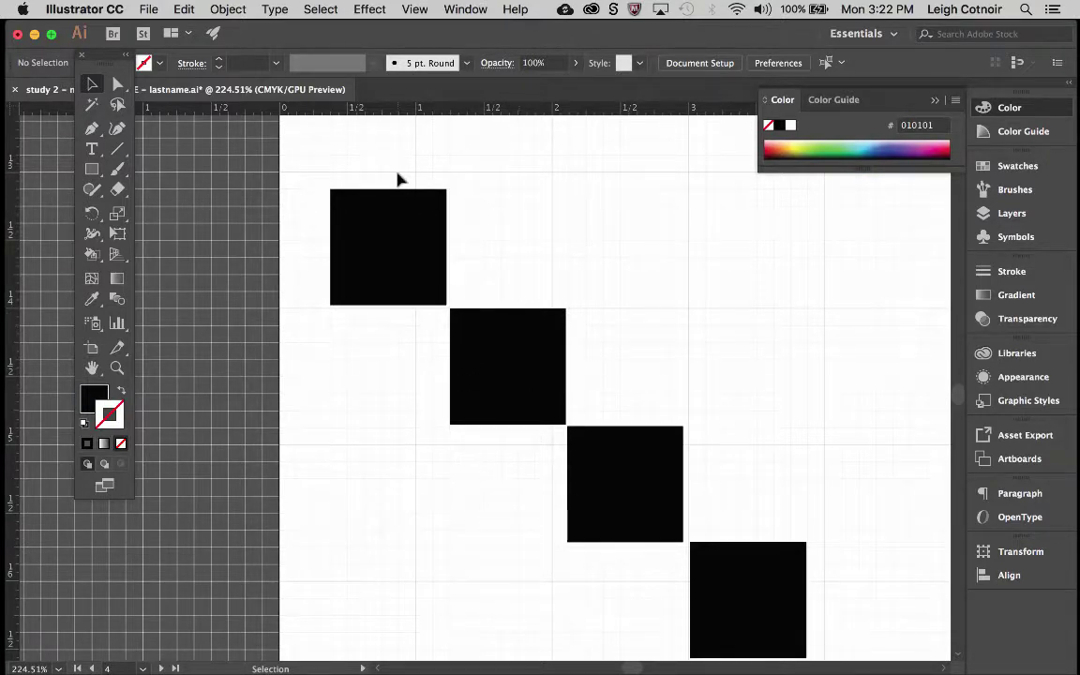
{"action": "scroll", "coordinate": [385, 175], "scroll_direction": "down", "scroll_amount": 3}
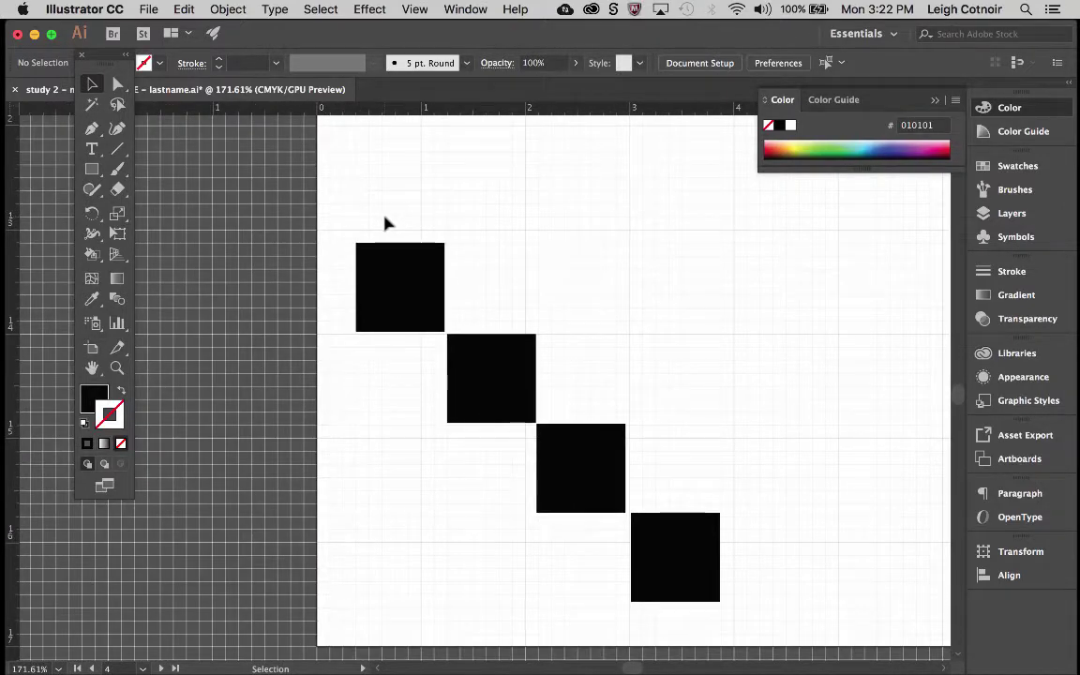
{"action": "left_click_drag", "start_coordinate": [384, 222], "coordinate": [722, 560]}
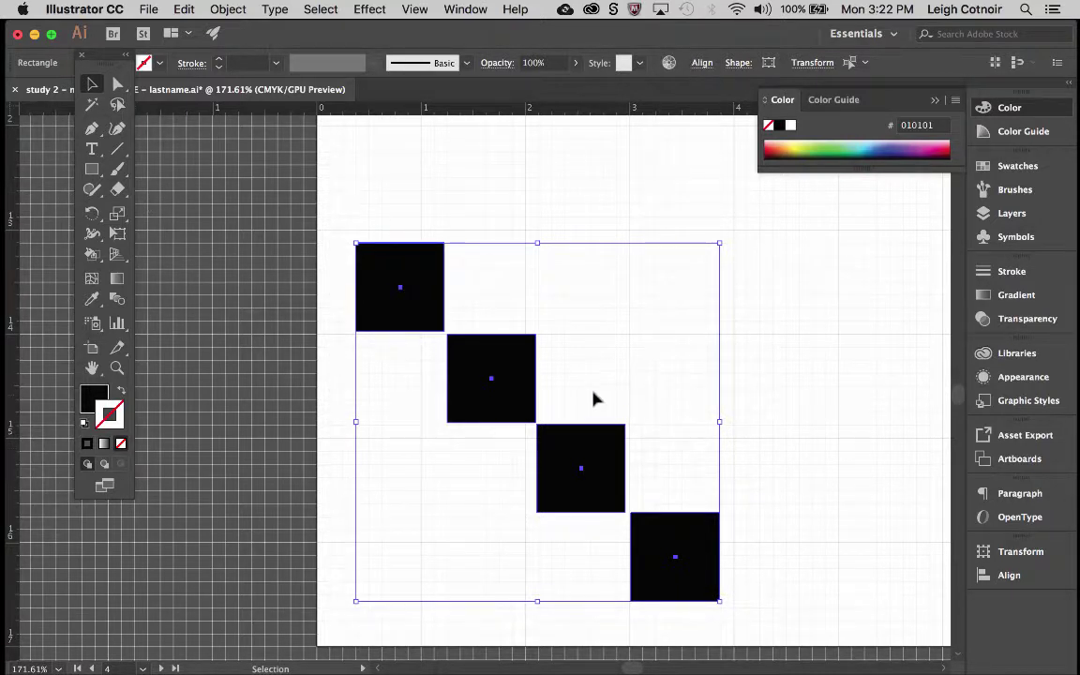
Apply Horizontal Distribute Left to space the four squares evenly by their left edges
{"action": "left_click", "coordinate": [703, 64]}
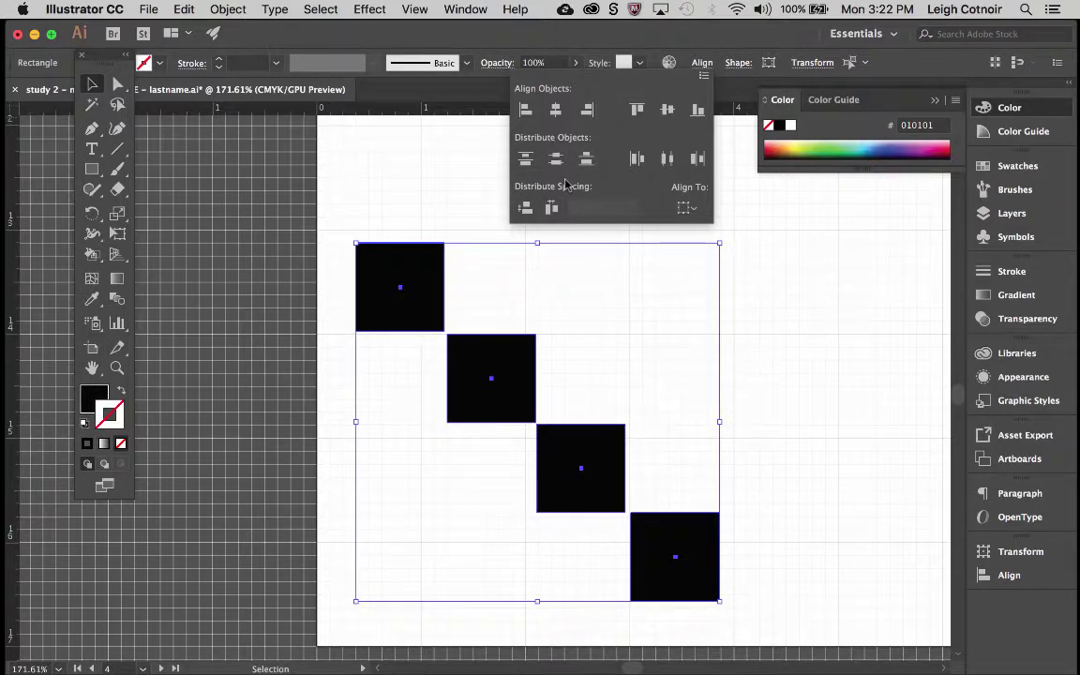
{"action": "left_click", "coordinate": [644, 163]}
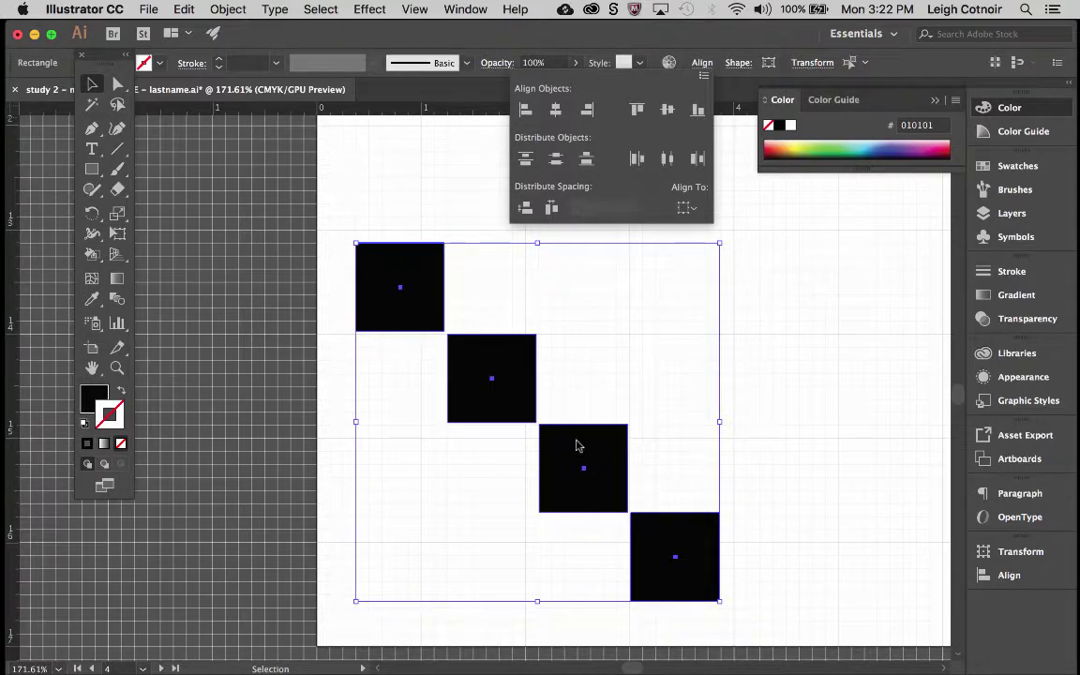
{"action": "scroll", "coordinate": [540, 441], "scroll_direction": "up", "scroll_amount": 3}
{"action": "scroll", "coordinate": [540, 441], "scroll_direction": "up", "scroll_amount": 3}
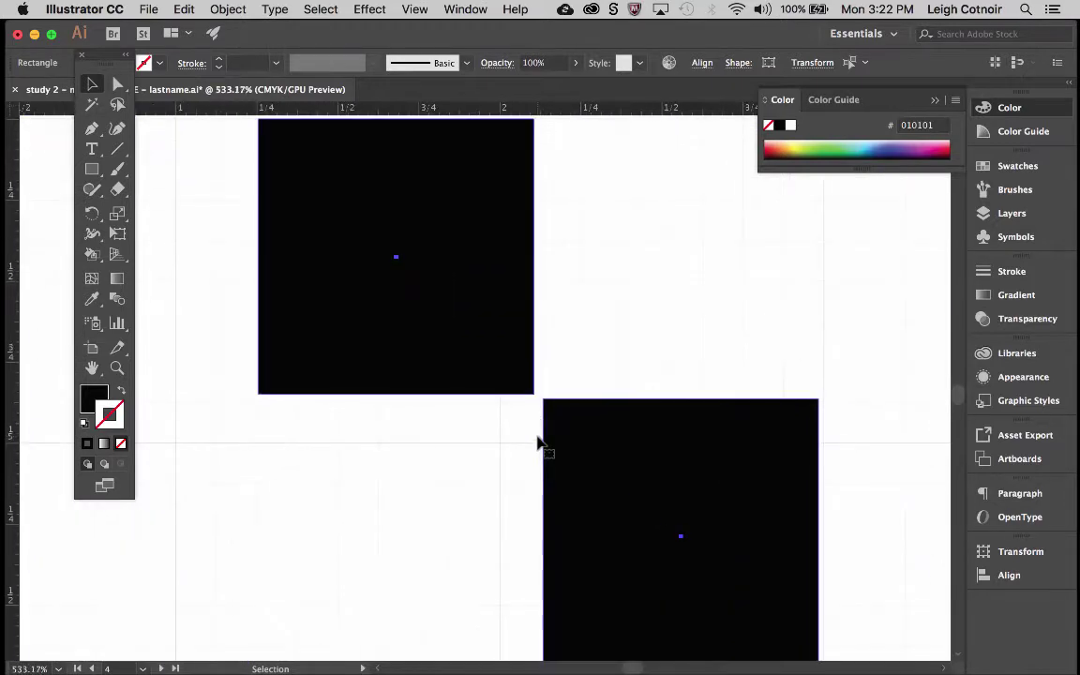
{"action": "scroll", "coordinate": [539, 441], "scroll_direction": "up", "scroll_amount": 4}
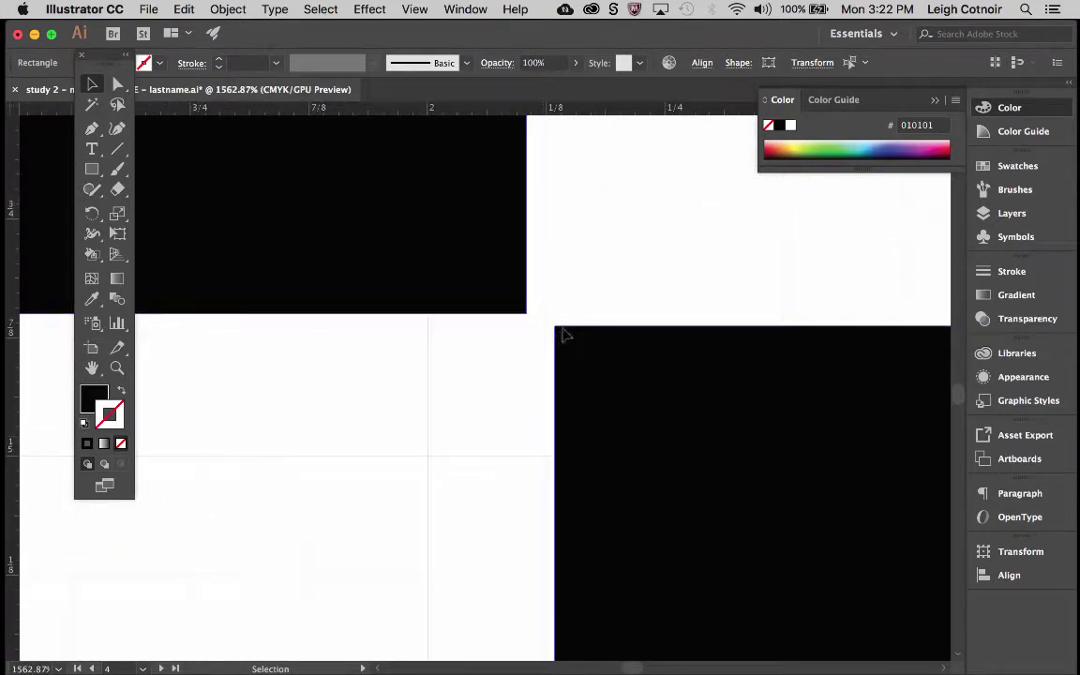
{"action": "scroll", "coordinate": [560, 330], "scroll_direction": "left", "scroll_amount": 5}
{"action": "scroll", "coordinate": [560, 330], "scroll_direction": "up", "scroll_amount": 5}
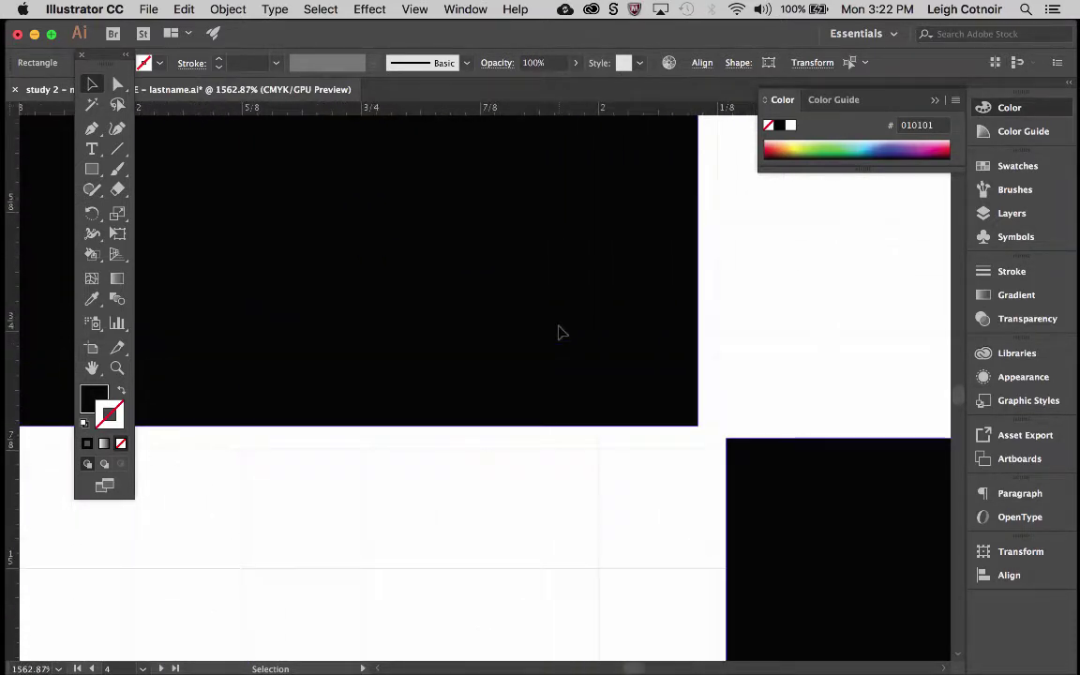
Check the corners, then apply Horizontal Align Left to stack the squares in one column
{"action": "scroll", "coordinate": [560, 331], "scroll_direction": "left", "scroll_amount": 5}
{"action": "scroll", "coordinate": [560, 331], "scroll_direction": "down", "scroll_amount": 10}
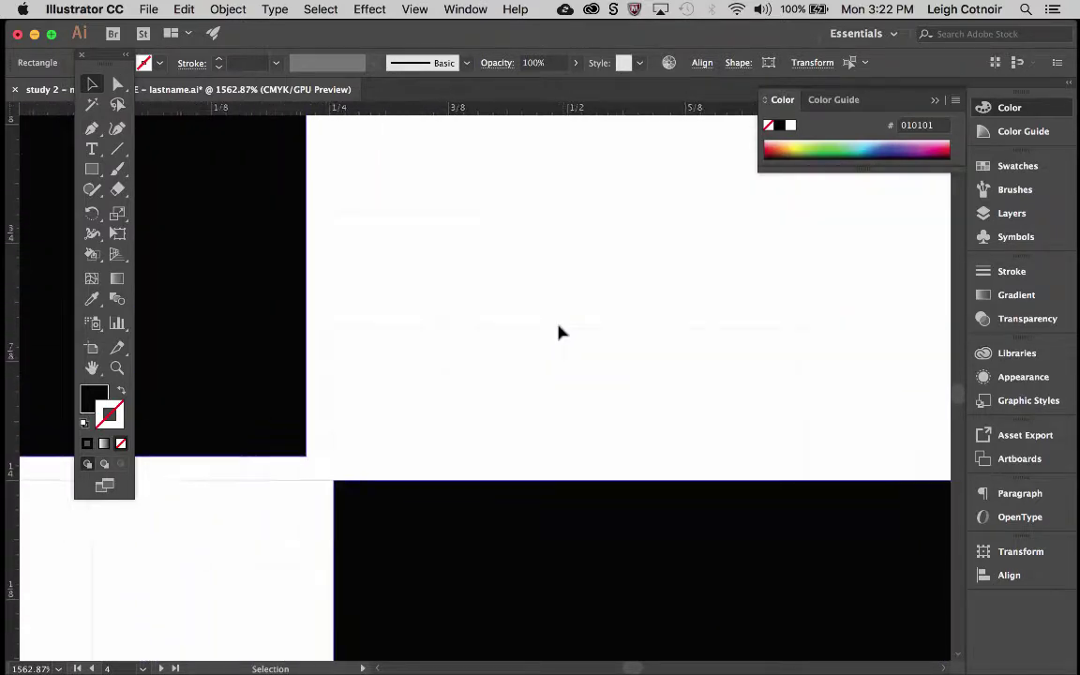
{"action": "scroll", "coordinate": [559, 332], "scroll_direction": "down", "scroll_amount": 4}
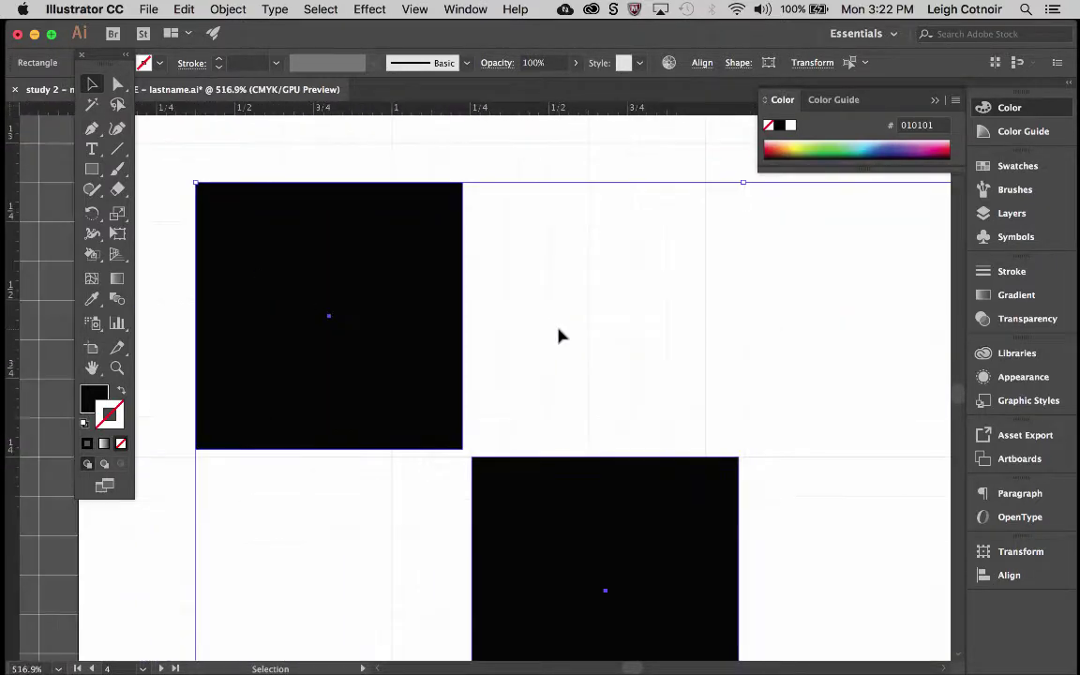
{"action": "scroll", "coordinate": [559, 335], "scroll_direction": "down", "scroll_amount": 4}
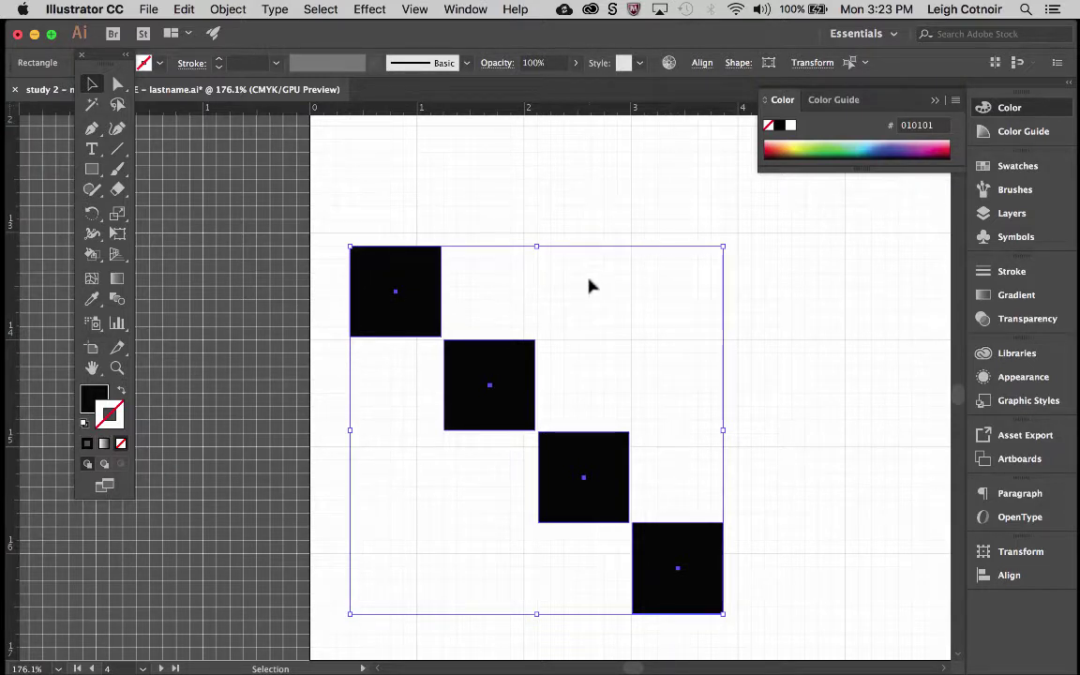
{"action": "left_click", "coordinate": [703, 64]}
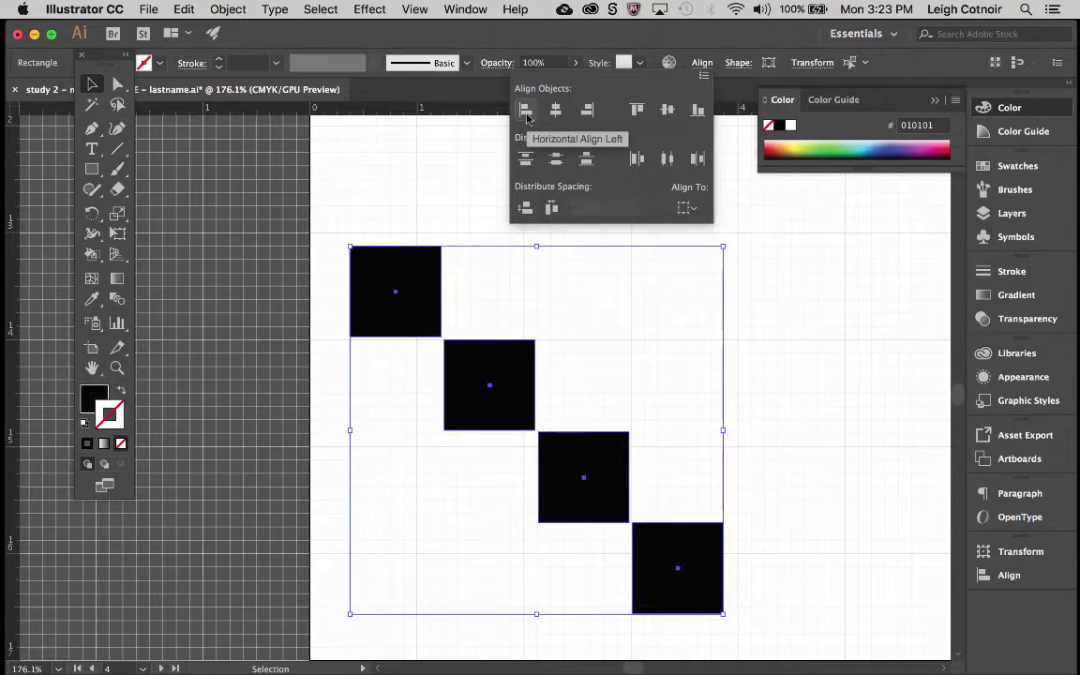
{"action": "left_click", "coordinate": [526, 111]}
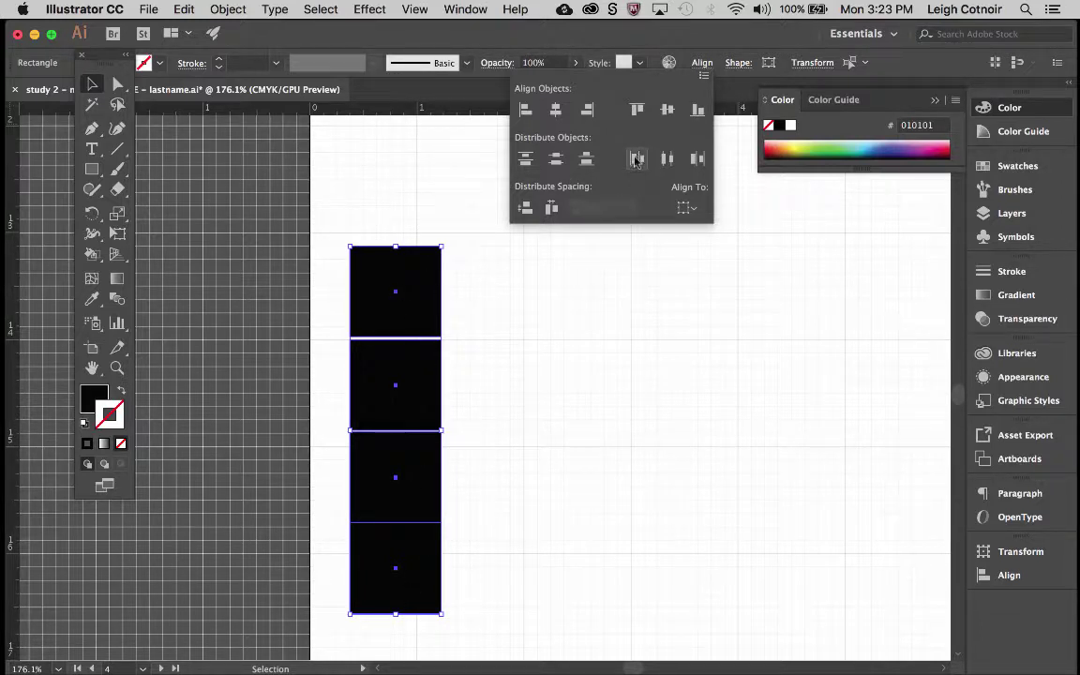
Deselect the squares and undo the left alignment from the Edit menu
{"action": "left_click", "coordinate": [185, 11]}
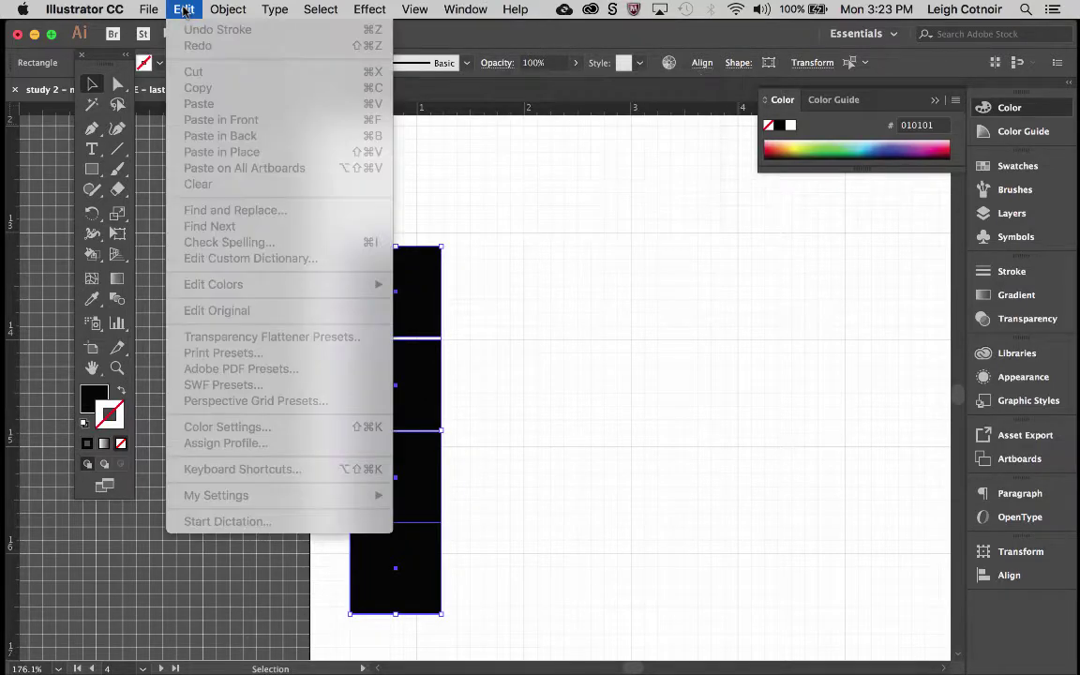
{"action": "left_click", "coordinate": [185, 11]}
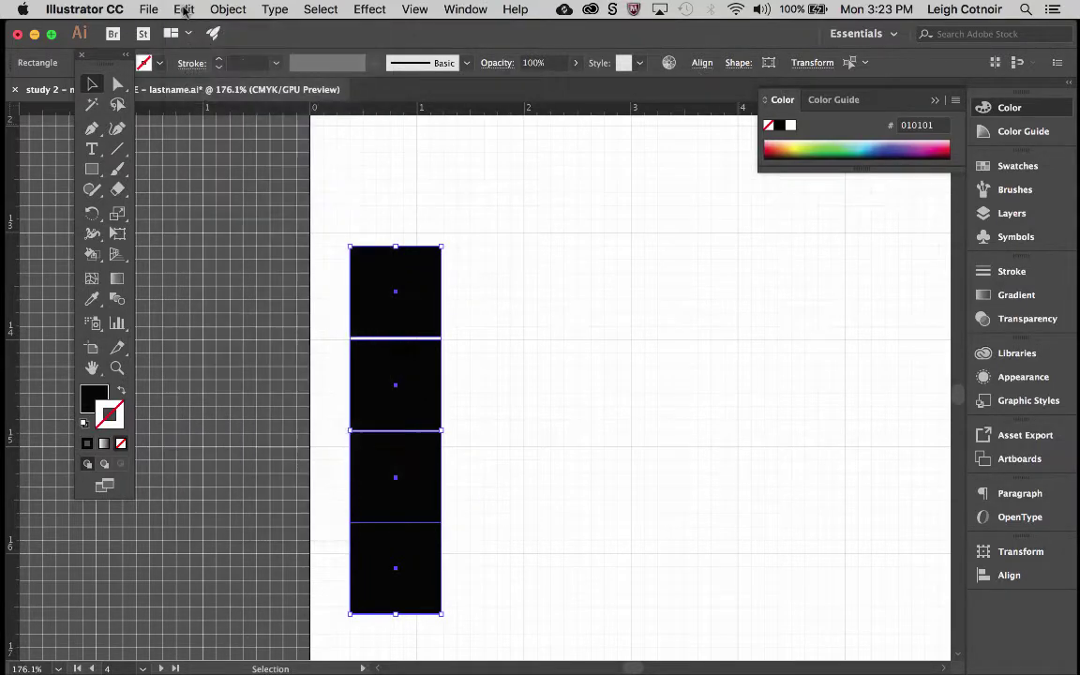
{"action": "left_click", "coordinate": [436, 184]}
{"action": "left_click", "coordinate": [185, 9]}
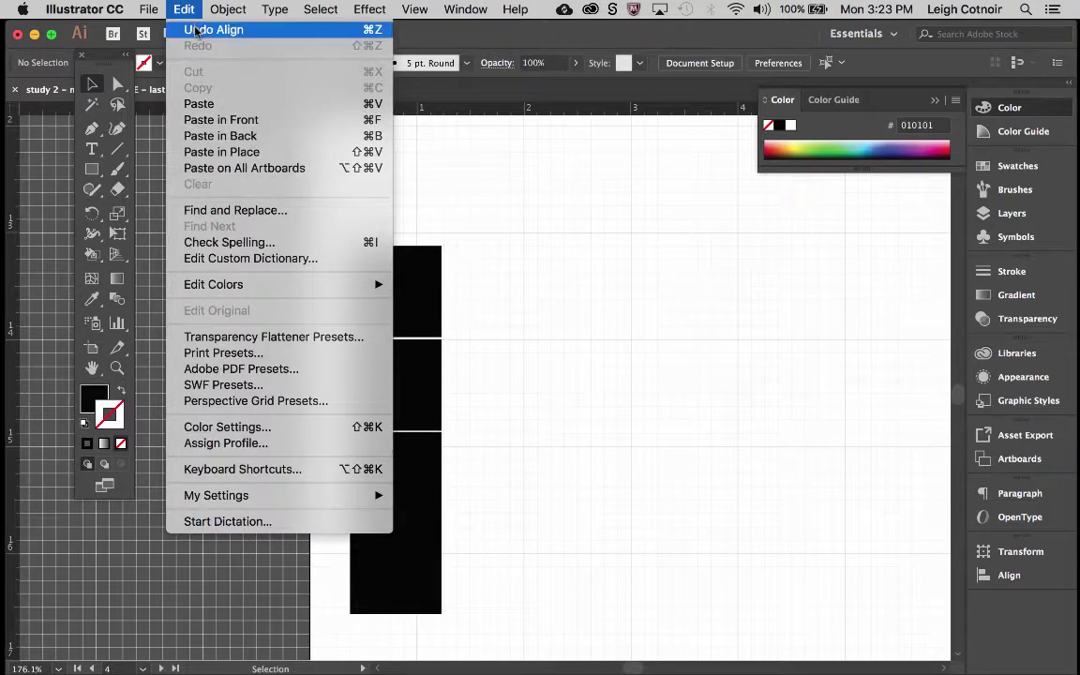
{"action": "left_click", "coordinate": [196, 30]}
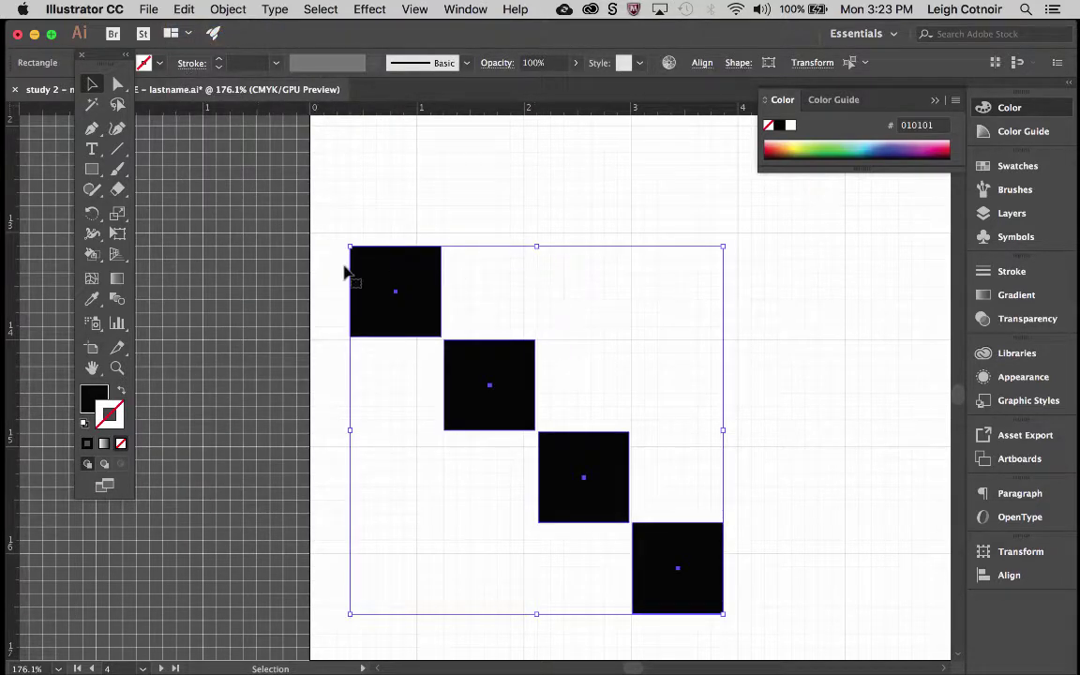
Apply Horizontal and Vertical Distribute Center, then Horizontal Align Left into a column again
{"action": "left_click", "coordinate": [702, 63]}
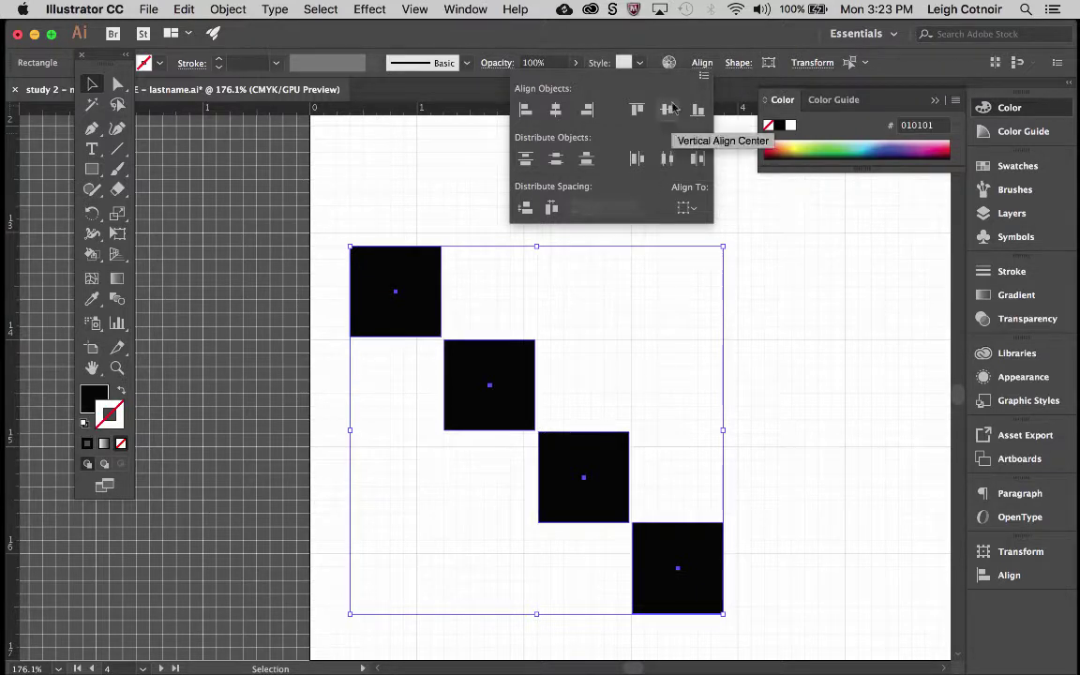
{"action": "left_click", "coordinate": [667, 160]}
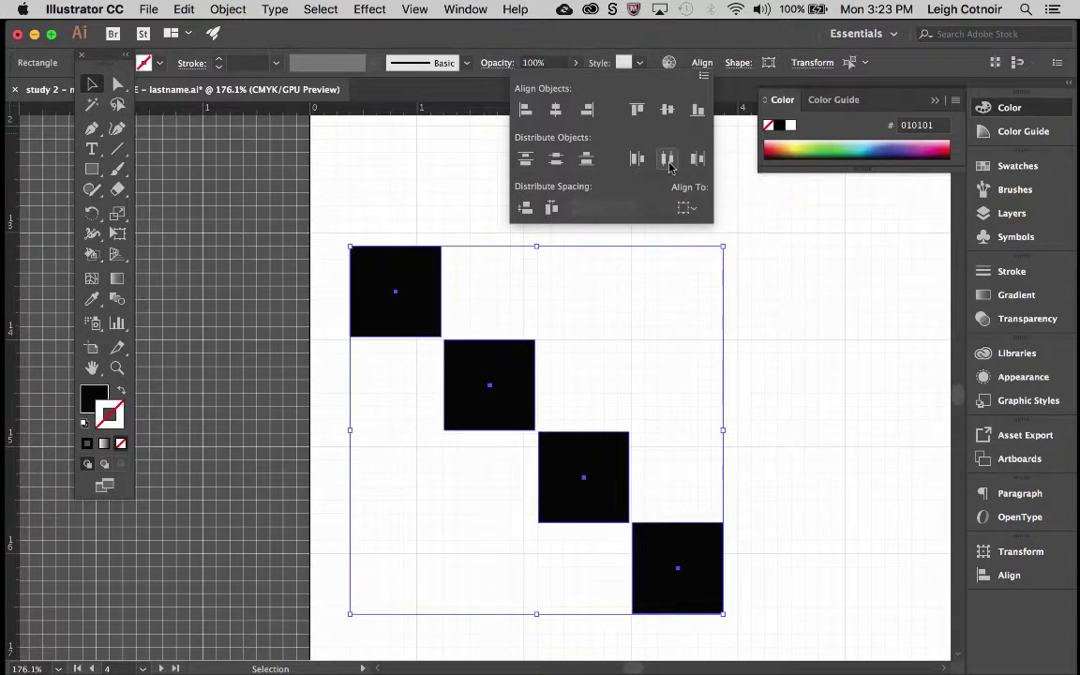
{"action": "left_click", "coordinate": [523, 163]}
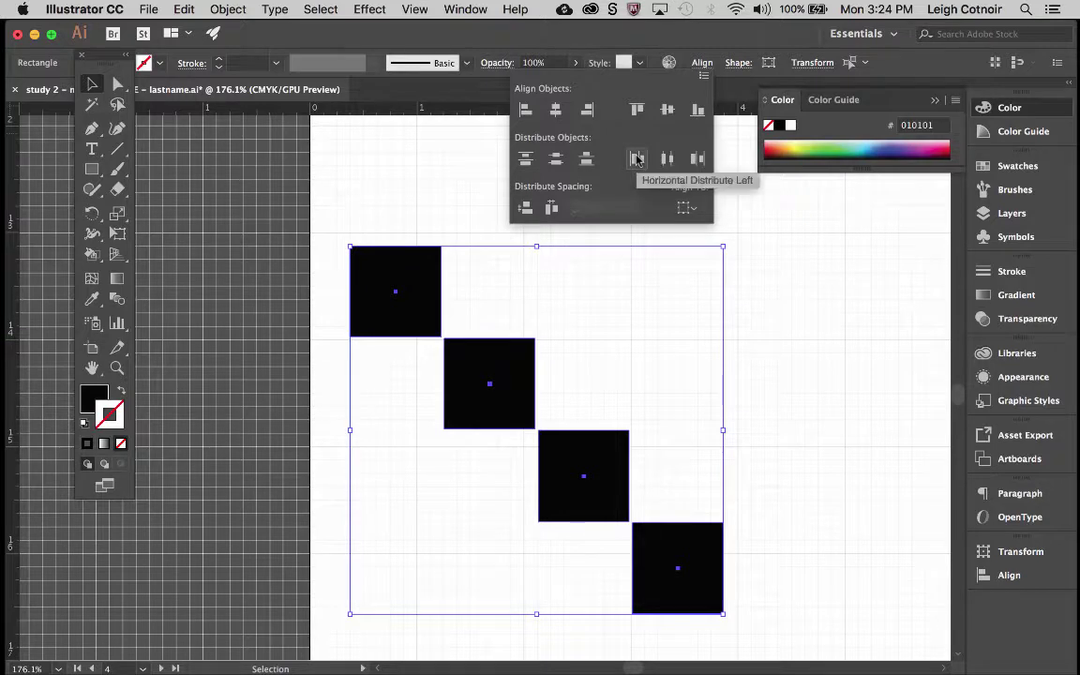
{"action": "left_click", "coordinate": [526, 110]}
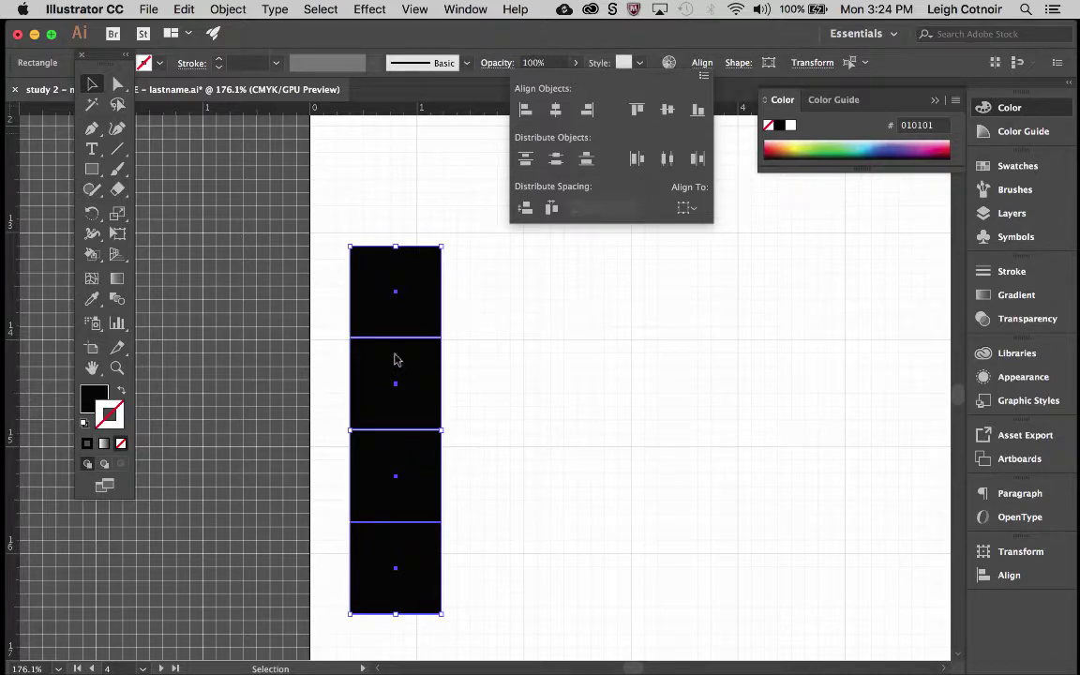
Deselect the four squares and zoom in to inspect the left-aligned column
{"action": "left_click", "coordinate": [512, 515]}
{"action": "left_click", "coordinate": [512, 515]}
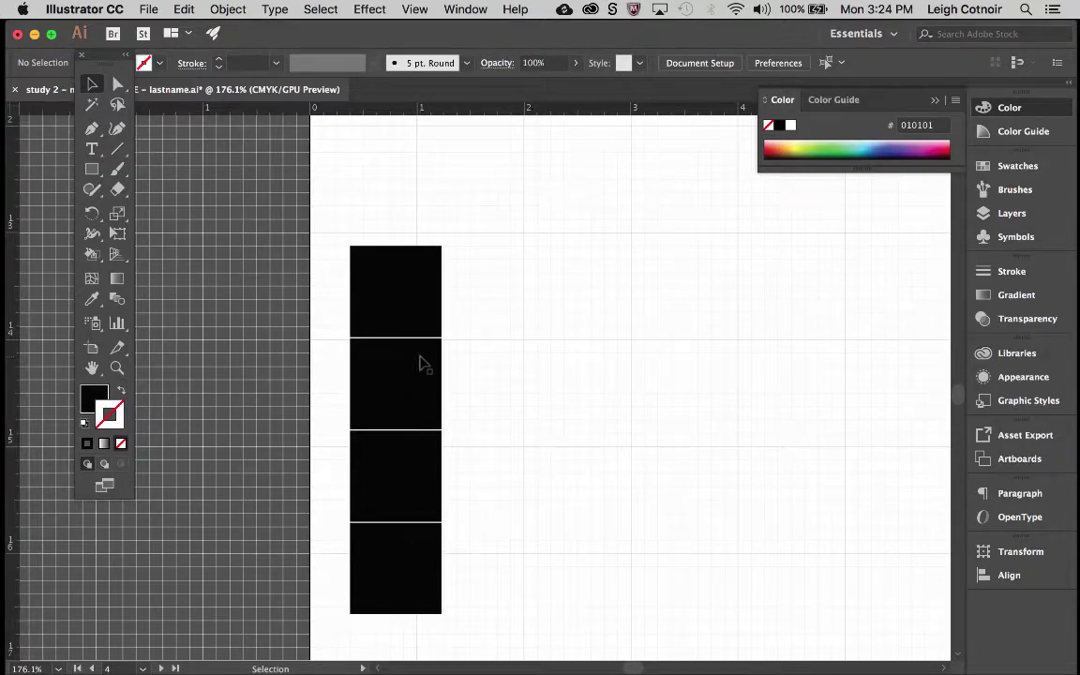
{"action": "scroll", "coordinate": [422, 362], "scroll_direction": "up", "scroll_amount": 5}
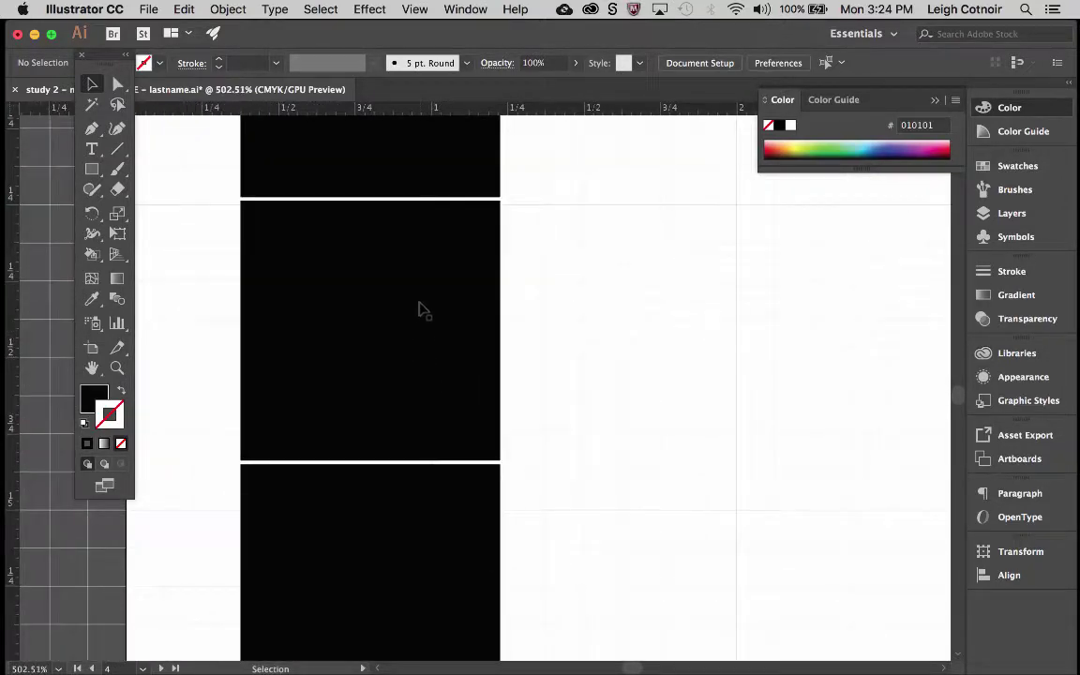
{"action": "scroll", "coordinate": [429, 210], "scroll_direction": "up", "scroll_amount": 5}
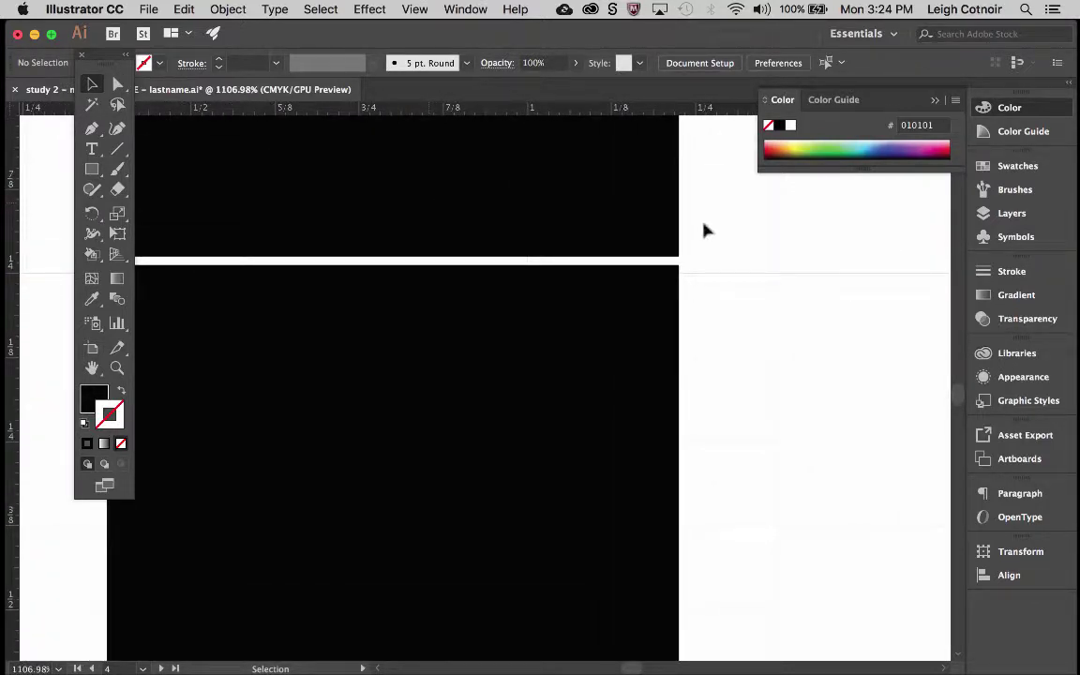
{"action": "scroll", "coordinate": [672, 269], "scroll_direction": "up", "scroll_amount": 5}
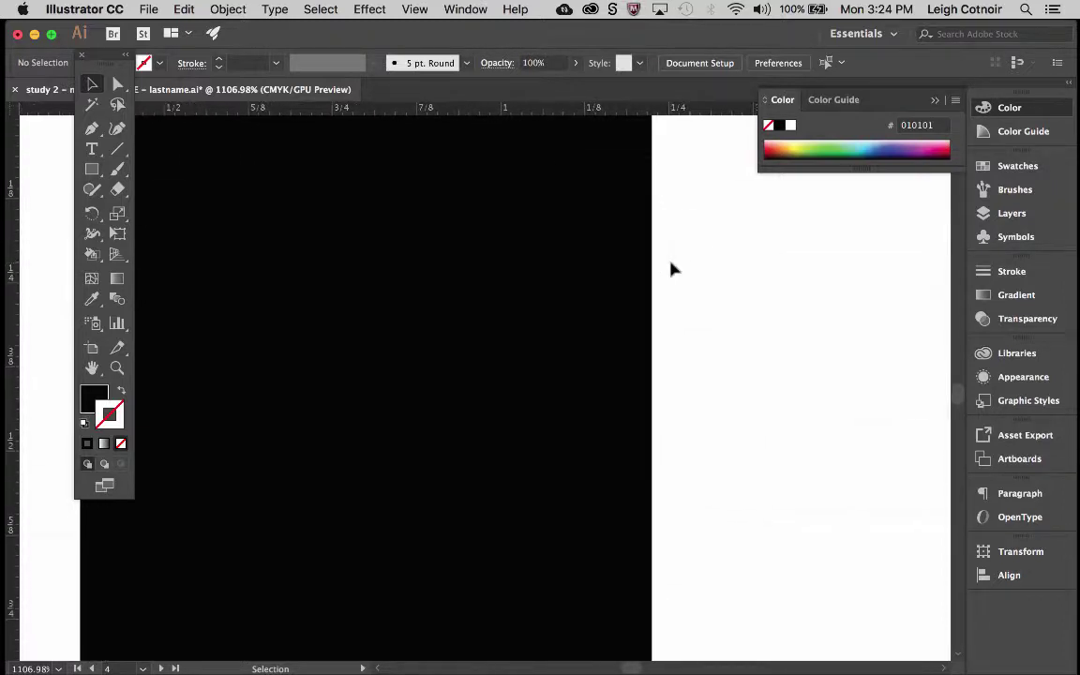
{"action": "scroll", "coordinate": [671, 269], "scroll_direction": "down", "scroll_amount": 7}
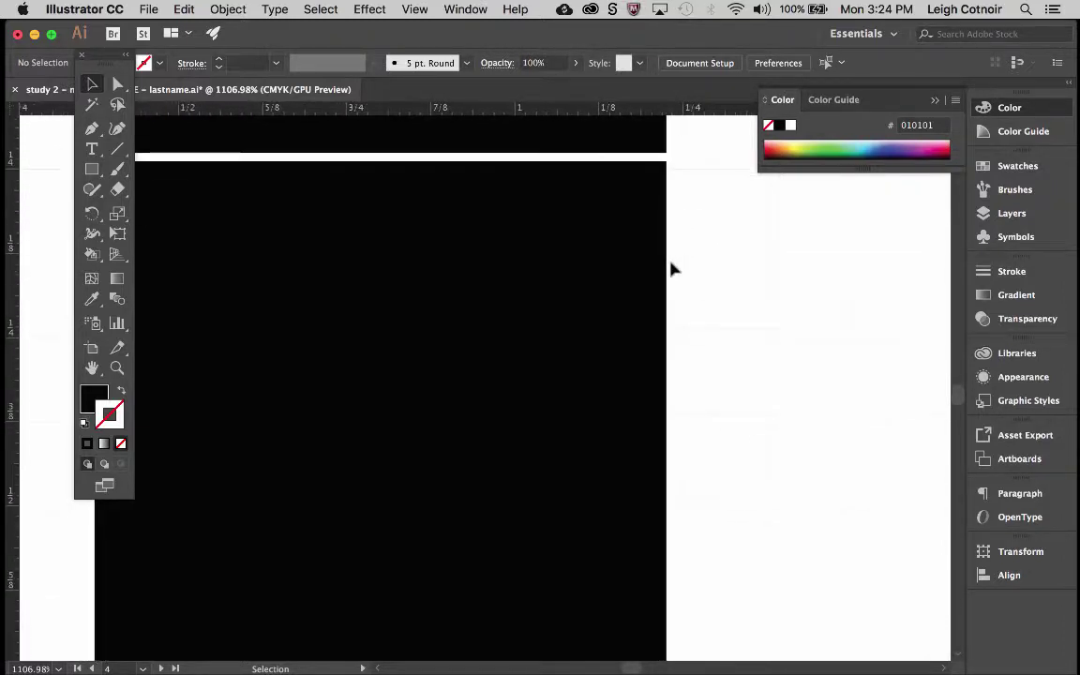
{"action": "scroll", "coordinate": [671, 272], "scroll_direction": "down", "scroll_amount": 2}
{"action": "scroll", "coordinate": [671, 274], "scroll_direction": "down", "scroll_amount": 5}
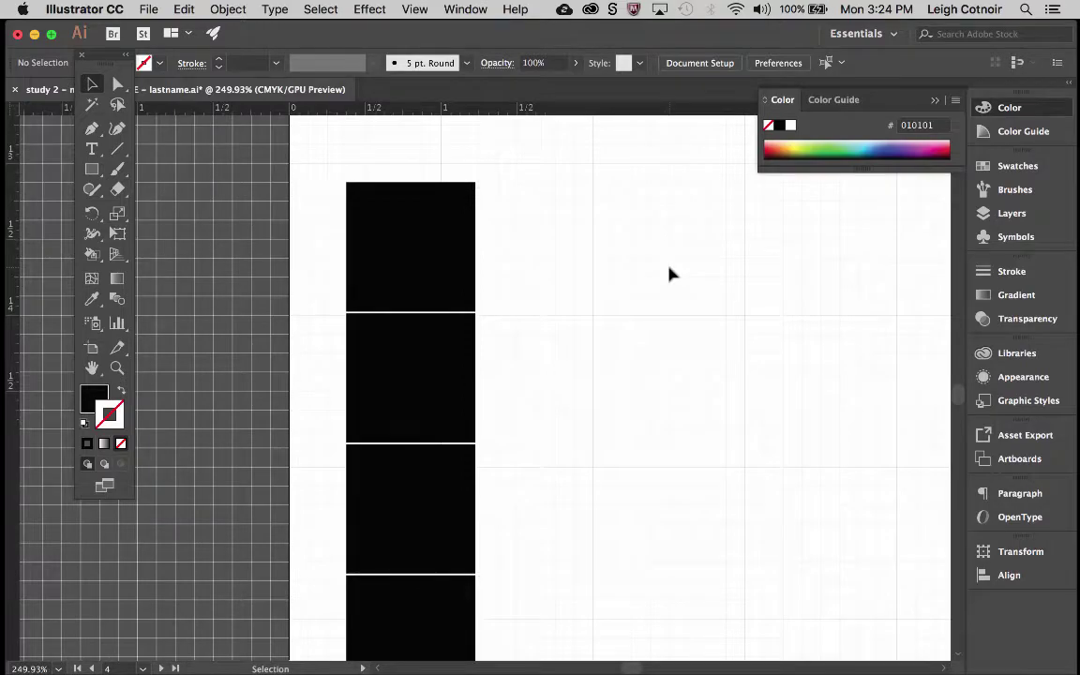
{"action": "scroll", "coordinate": [671, 274], "scroll_direction": "down", "scroll_amount": 4}
{"action": "scroll", "coordinate": [670, 274], "scroll_direction": "up", "scroll_amount": 4}
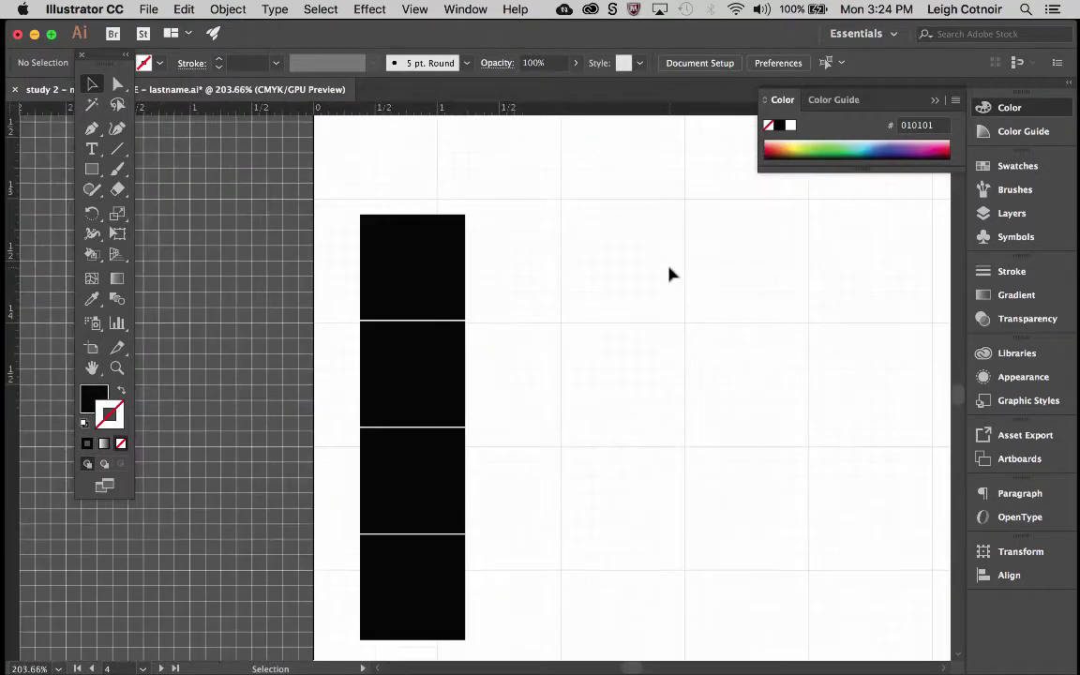
Undo Align to restore the diagonal, deselect, inspect the corners, and zoom back out
{"action": "left_click", "coordinate": [183, 8]}
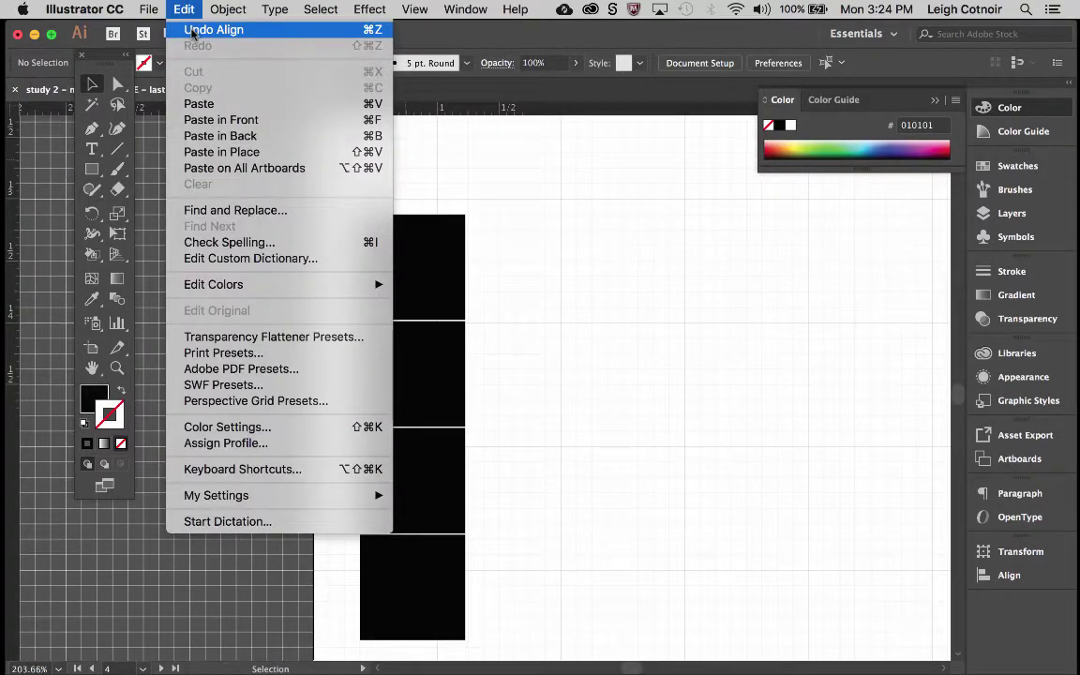
{"action": "left_click", "coordinate": [192, 30]}
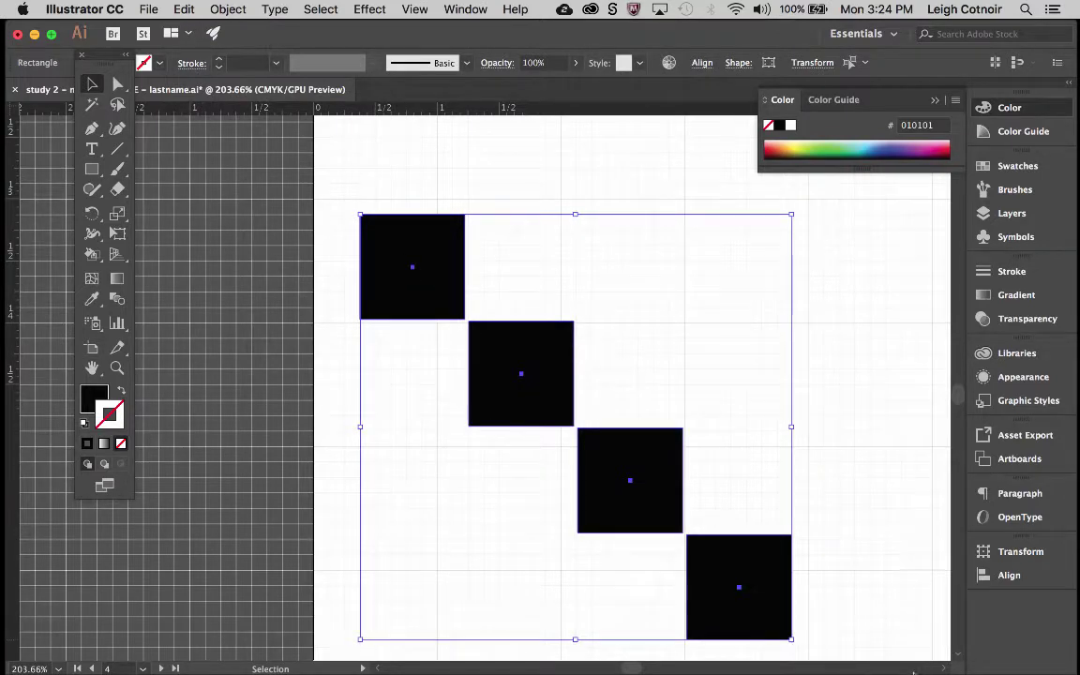
{"action": "left_click", "coordinate": [898, 465]}
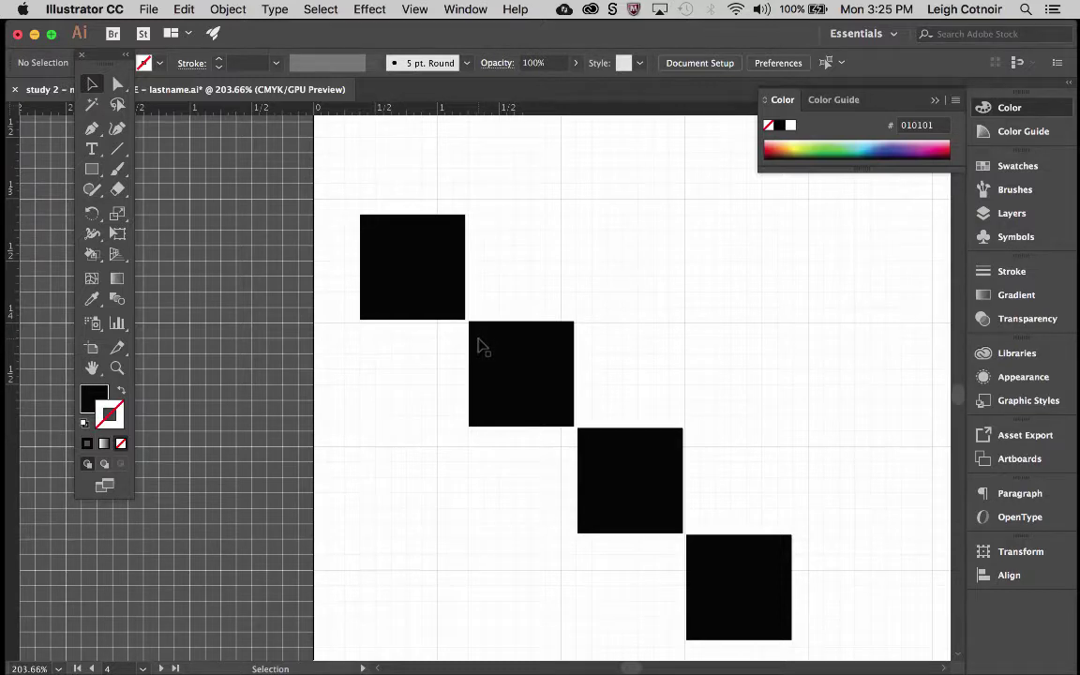
{"action": "scroll", "coordinate": [477, 347], "scroll_direction": "up", "scroll_amount": 5}
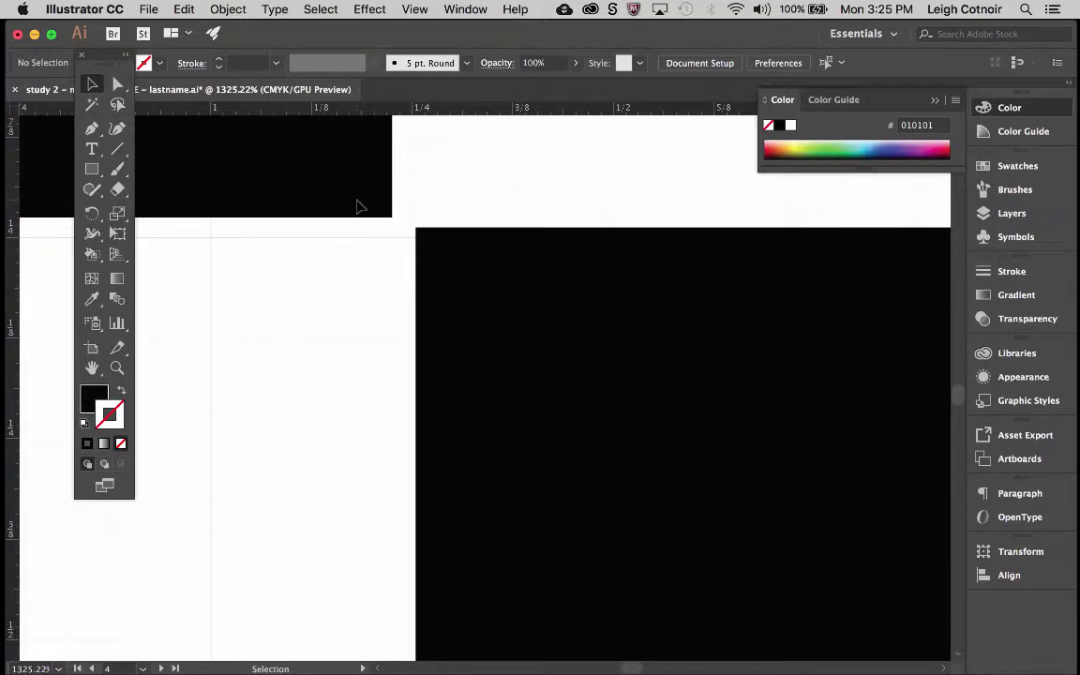
{"action": "scroll", "coordinate": [396, 223], "scroll_direction": "up", "scroll_amount": 3}
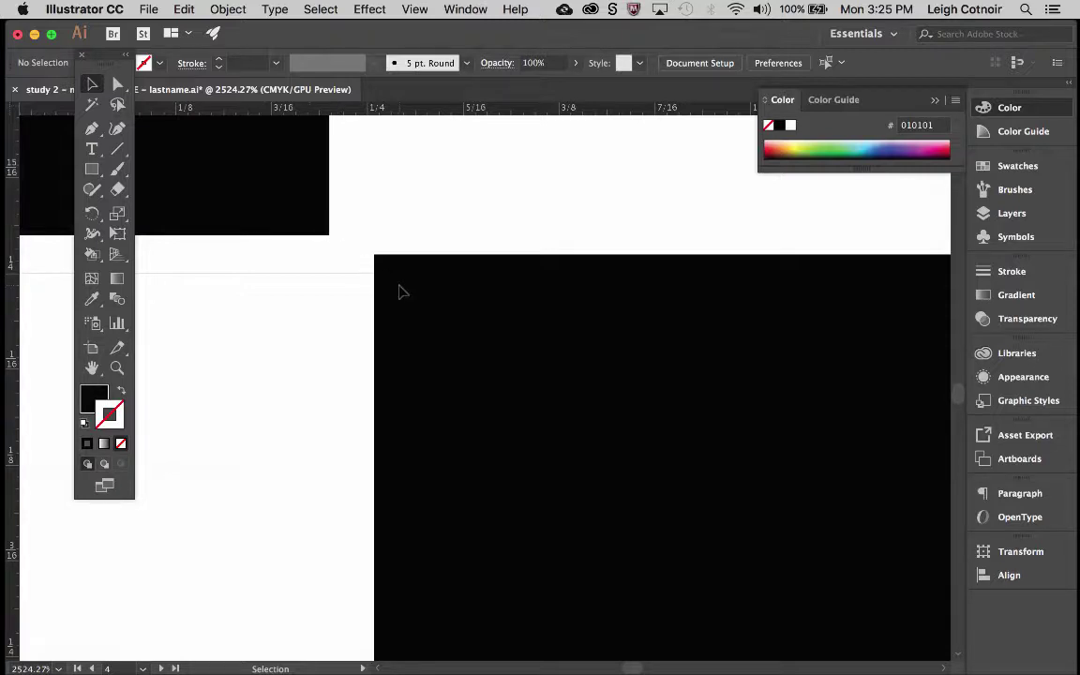
{"action": "key", "text": "super+0"}
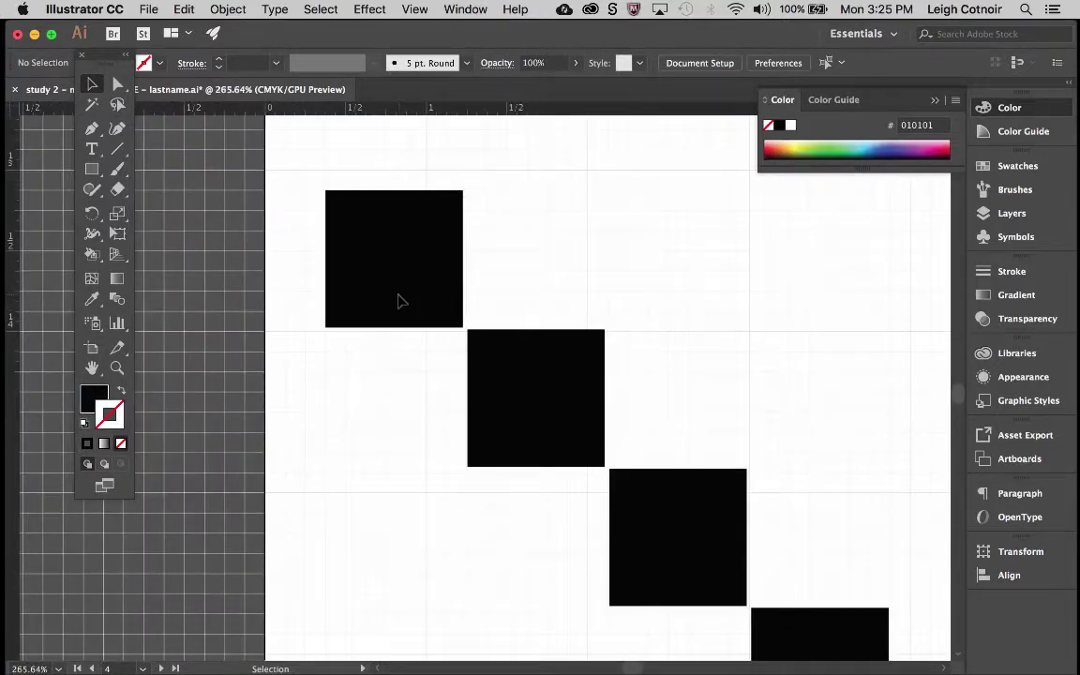
{"action": "scroll", "coordinate": [398, 301], "scroll_direction": "right", "scroll_amount": 3}
{"action": "scroll", "coordinate": [397, 301], "scroll_direction": "down", "scroll_amount": 1}
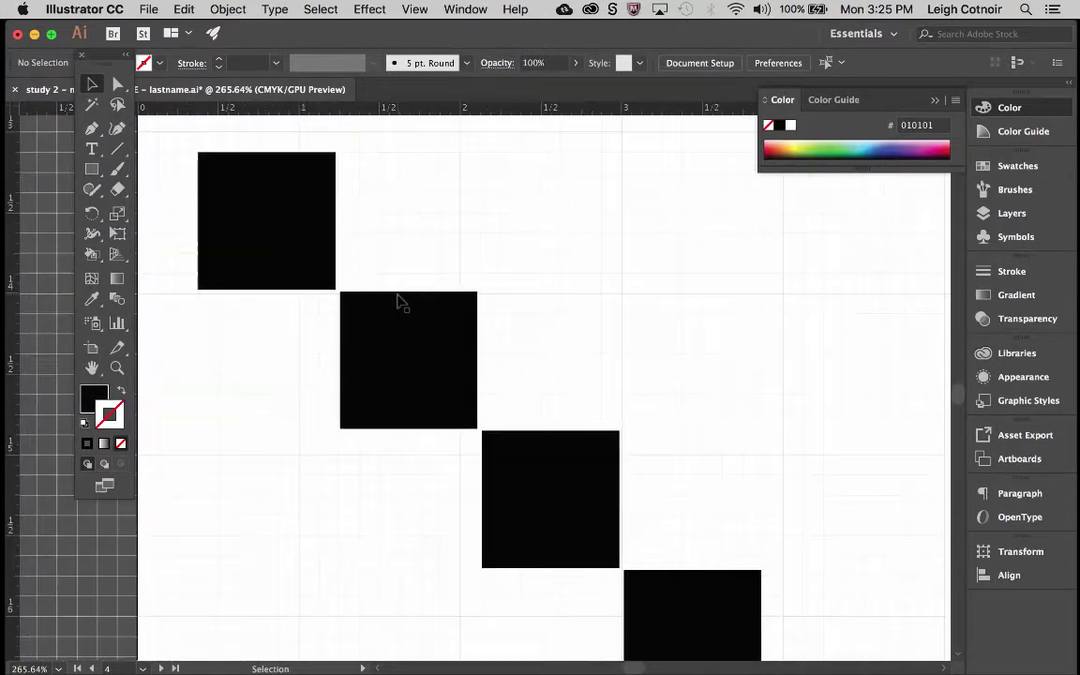
Draw a teal straight line with the Line Segment Tool, diagonally down from the top square's corner
{"action": "left_click", "coordinate": [117, 151]}
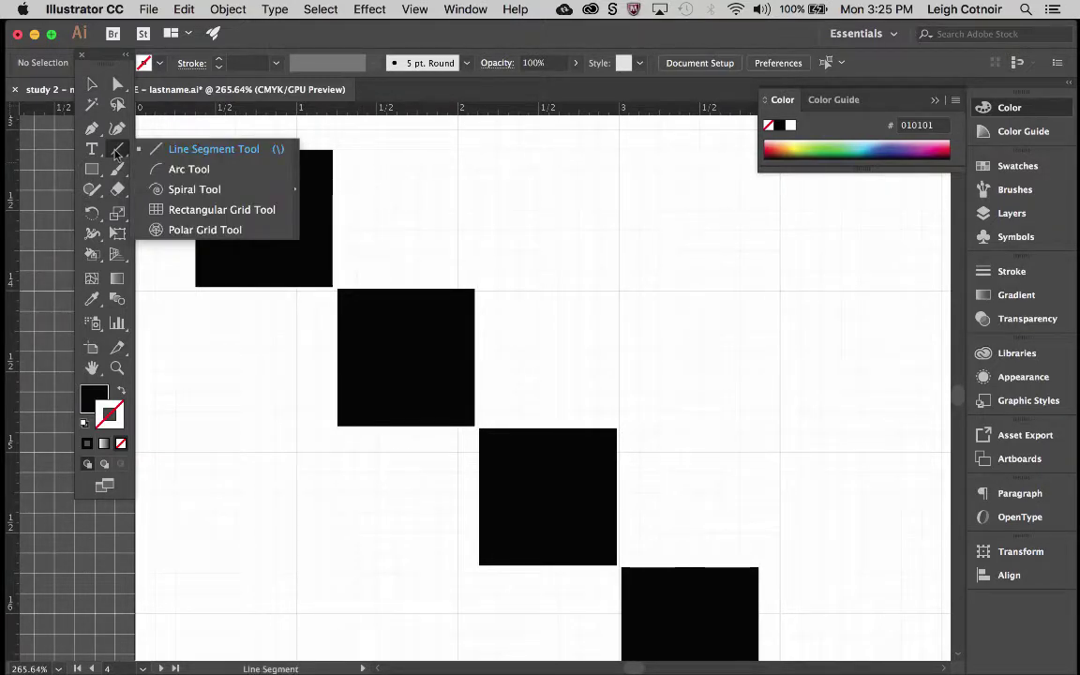
{"action": "left_click", "coordinate": [121, 390]}
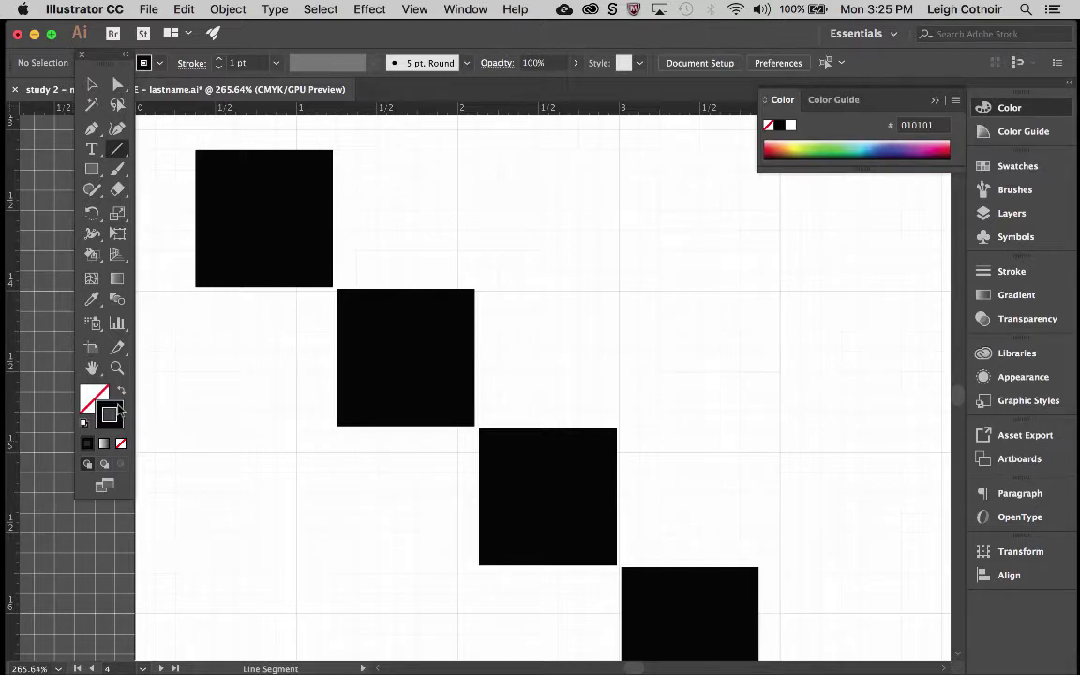
{"action": "left_click", "coordinate": [869, 146]}
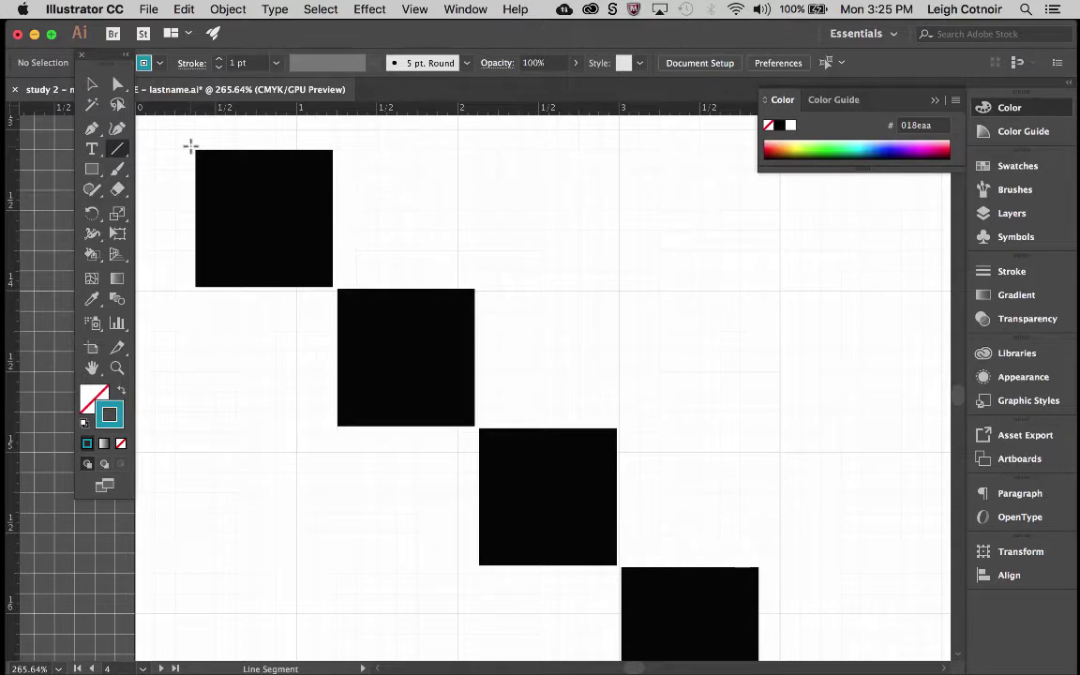
{"action": "mouse_move", "coordinate": [194, 149]}
{"action": "left_mouse_down"}
{"action": "mouse_move", "coordinate": [523, 485]}
{"action": "mouse_move", "coordinate": [702, 639]}
{"action": "left_mouse_up"}
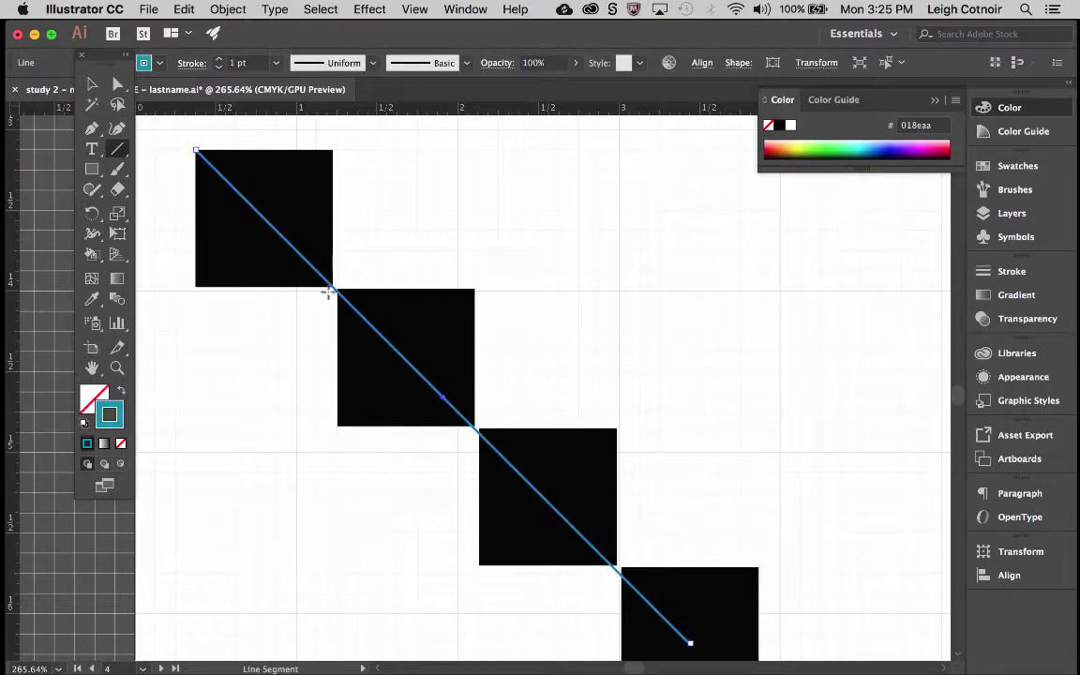
{"action": "scroll", "coordinate": [373, 312], "scroll_direction": "up", "scroll_amount": 5}
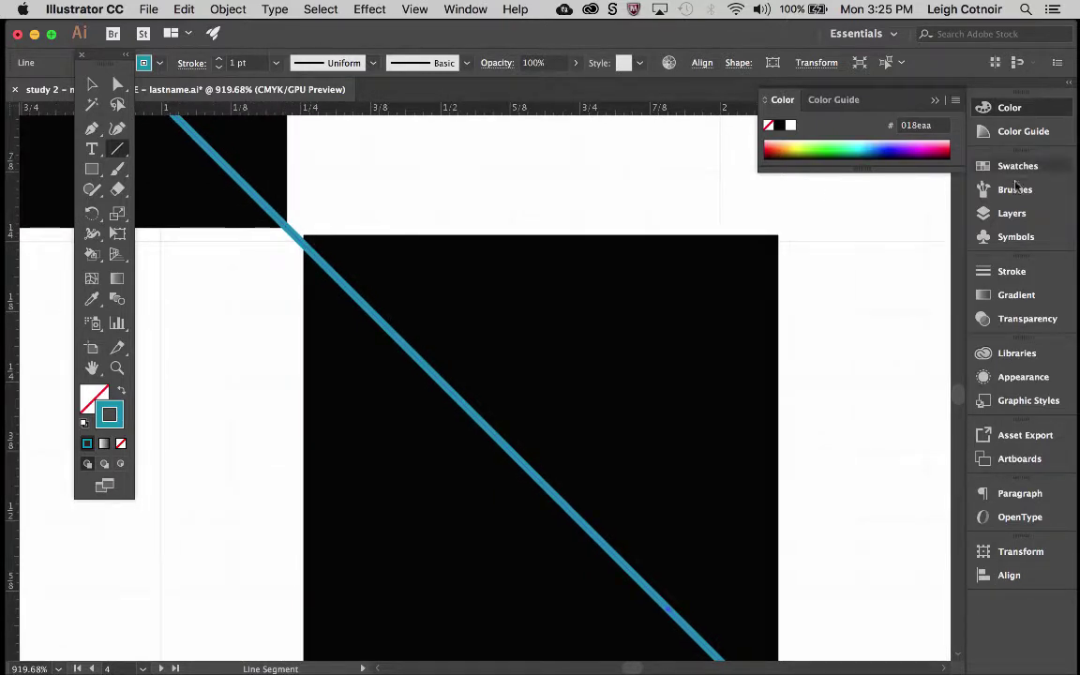
Step the line's stroke weight down to 0.25 pt, then enter 0.15 pt in the Stroke panel
{"action": "left_click", "coordinate": [1008, 271]}
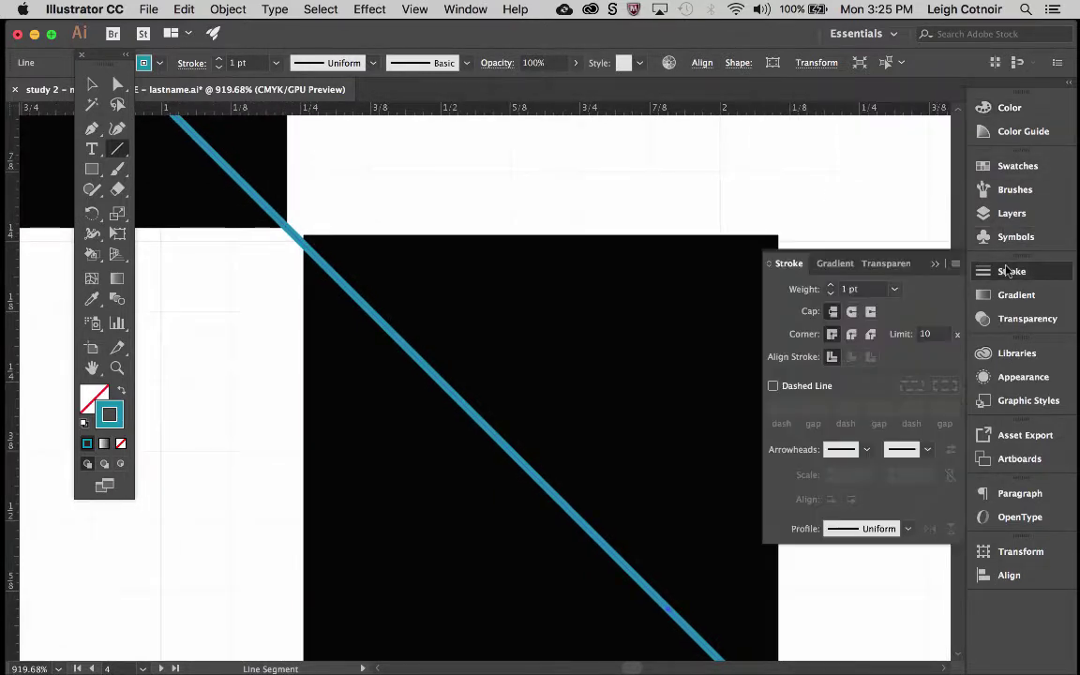
{"action": "left_click", "coordinate": [830, 293]}
{"action": "left_click", "coordinate": [830, 292]}
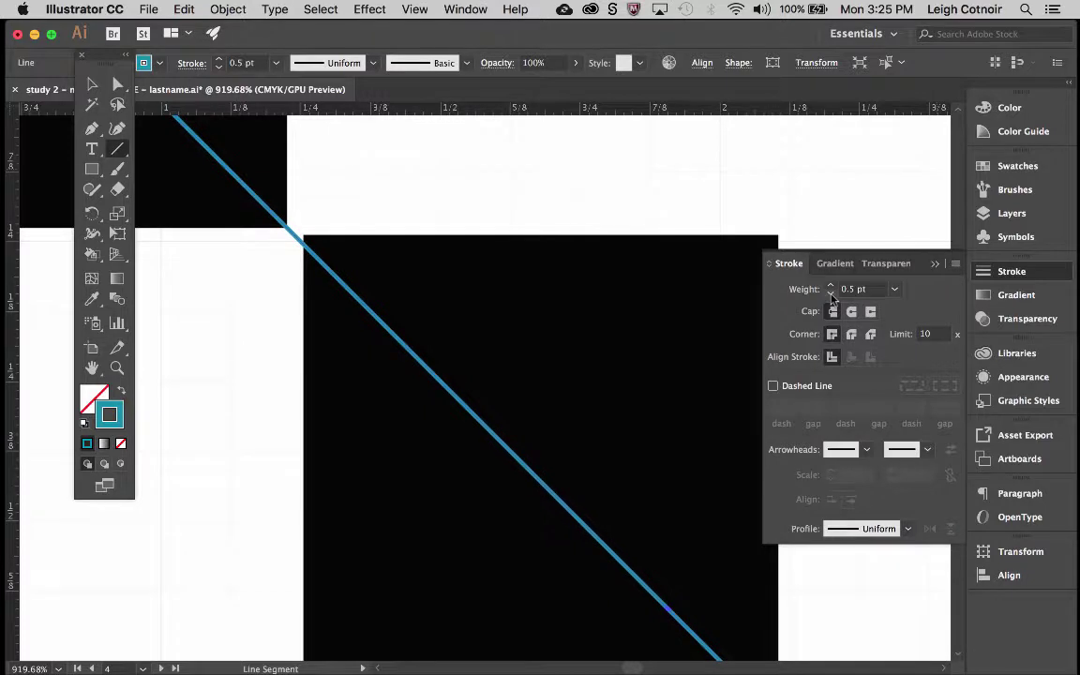
{"action": "left_click", "coordinate": [830, 292]}
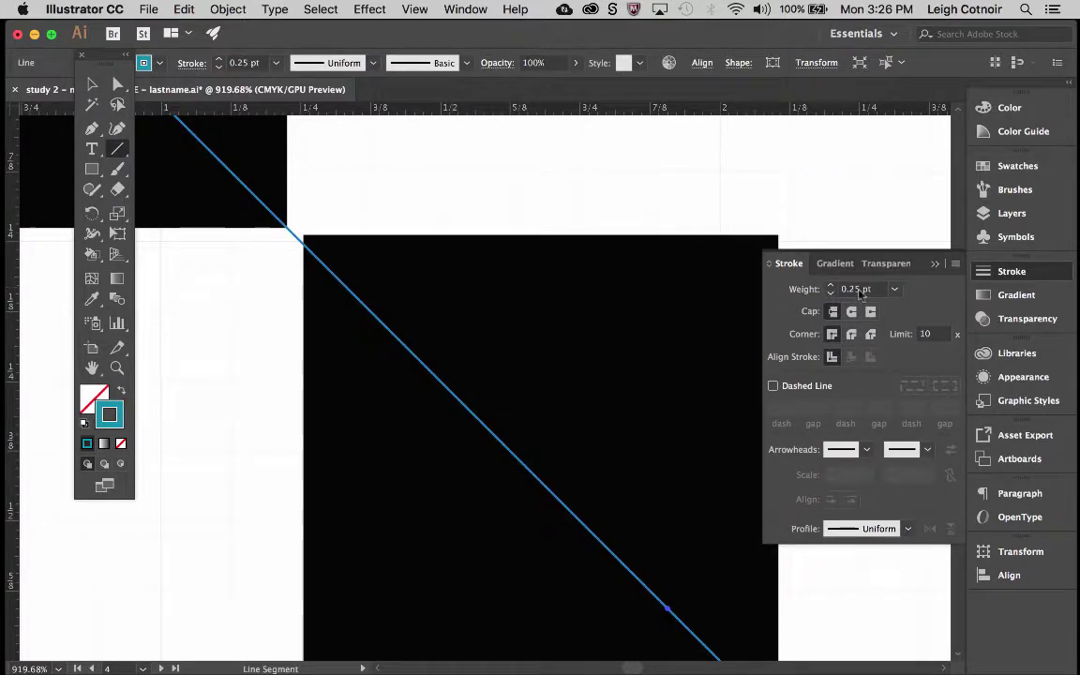
{"action": "left_click", "coordinate": [853, 290]}
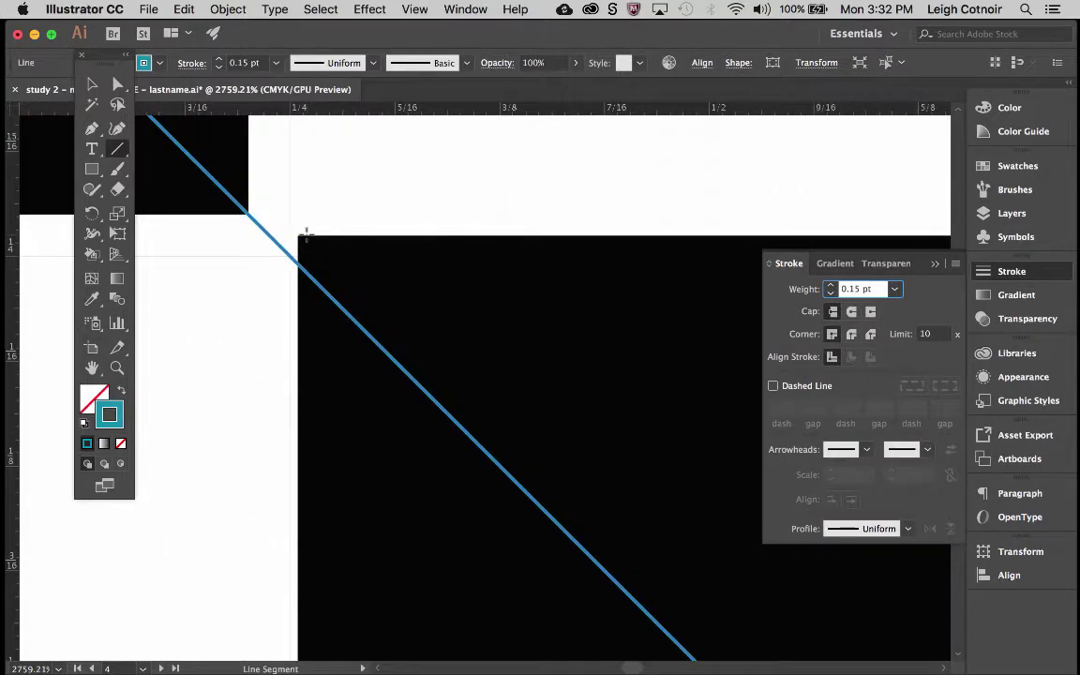
{"action": "scroll", "coordinate": [305, 234], "scroll_direction": "up", "scroll_amount": 3}
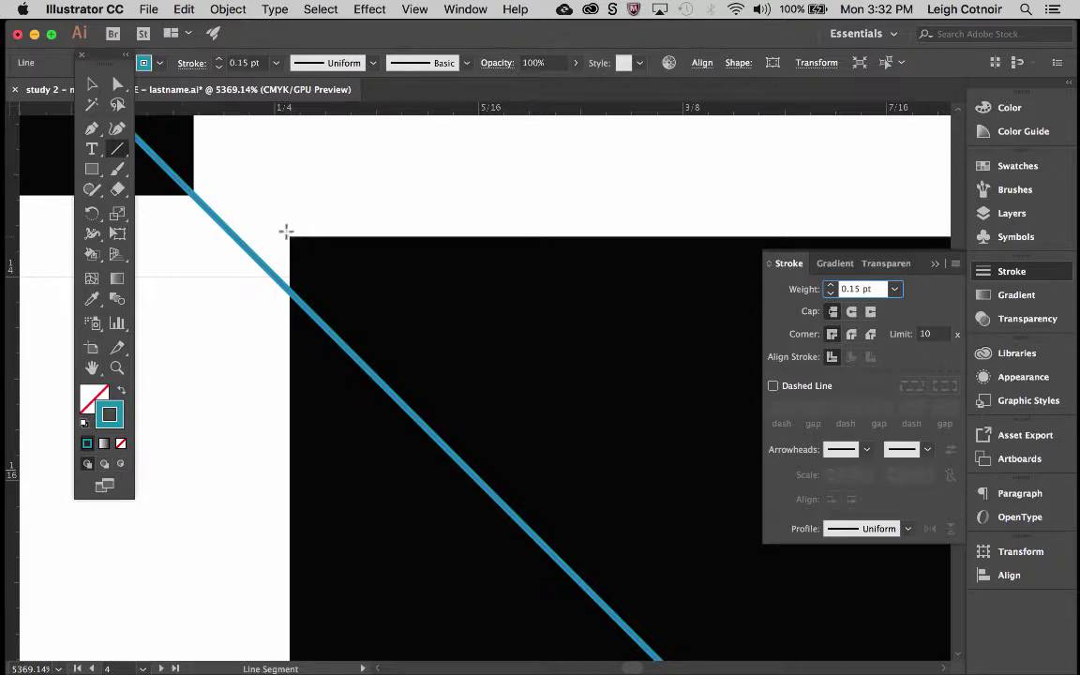
{"action": "scroll", "coordinate": [286, 231], "scroll_direction": "down", "scroll_amount": 4}
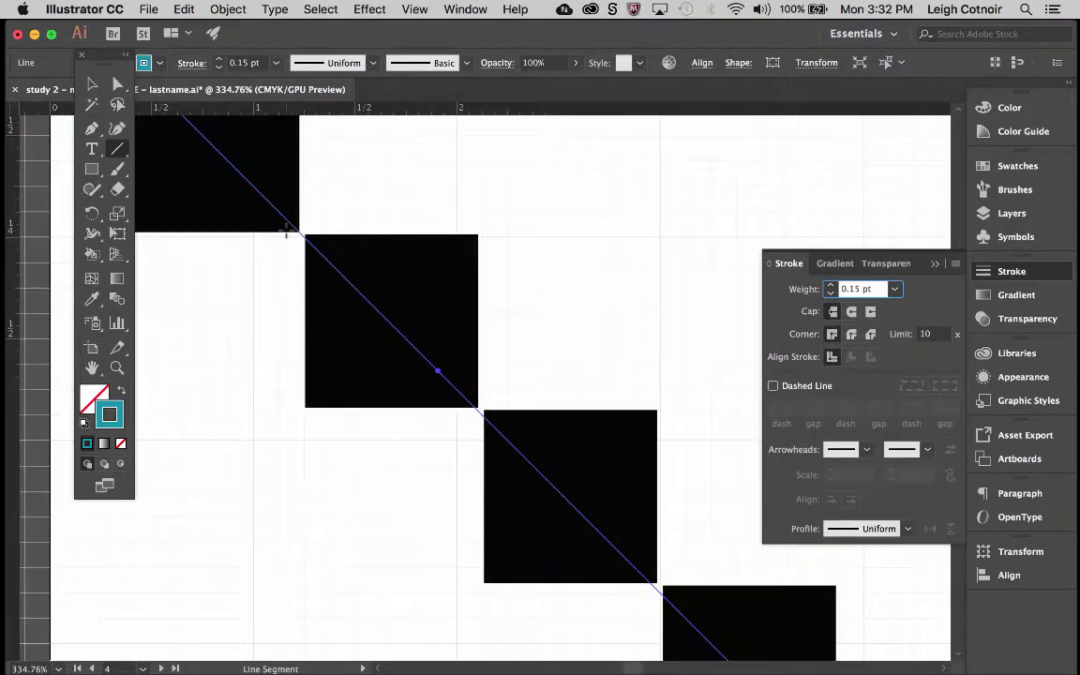
{"action": "scroll", "coordinate": [286, 230], "scroll_direction": "down", "scroll_amount": 2}
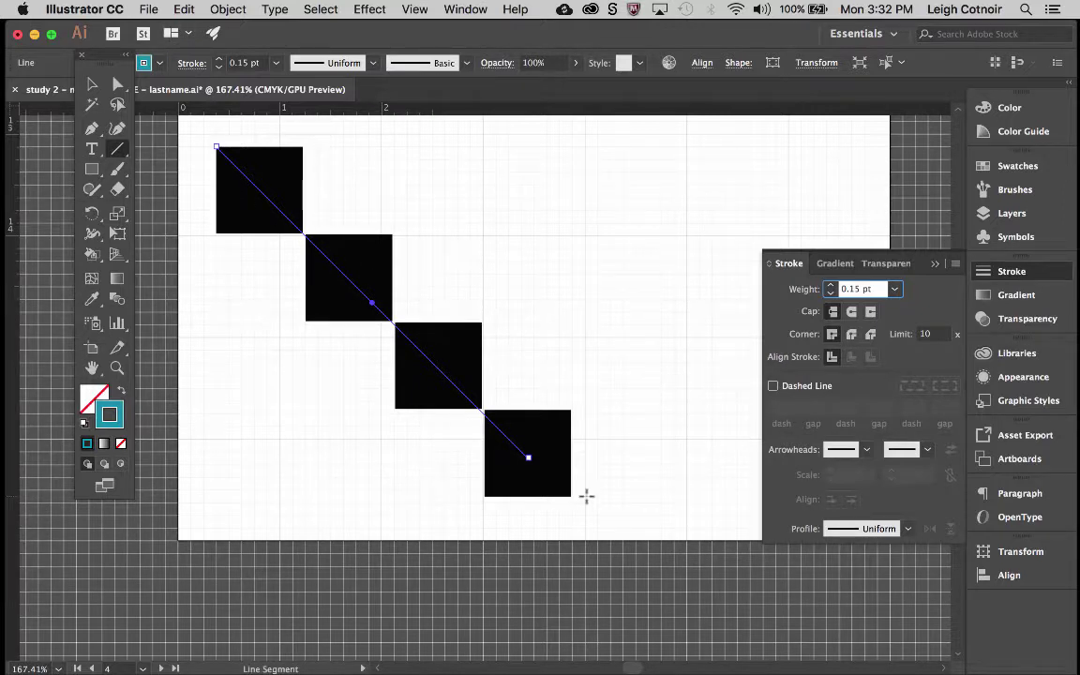
Move the diagonal line up and right off the squares with the Selection Tool
{"action": "left_click", "coordinate": [90, 85]}
{"action": "left_click", "coordinate": [443, 306]}
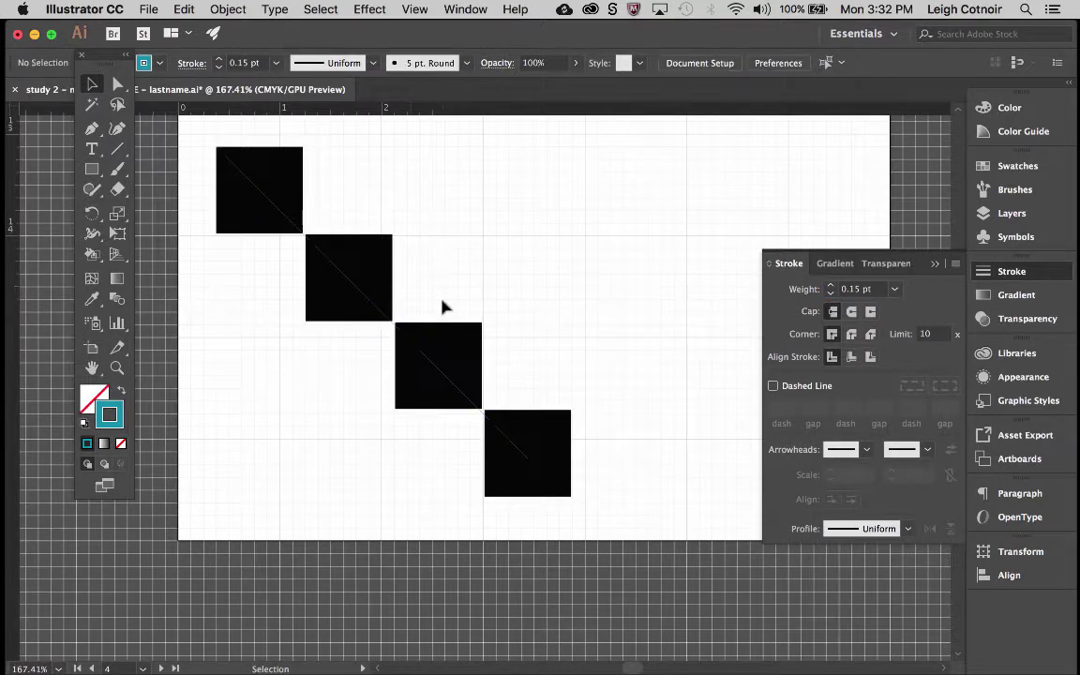
{"action": "left_click", "coordinate": [392, 325]}
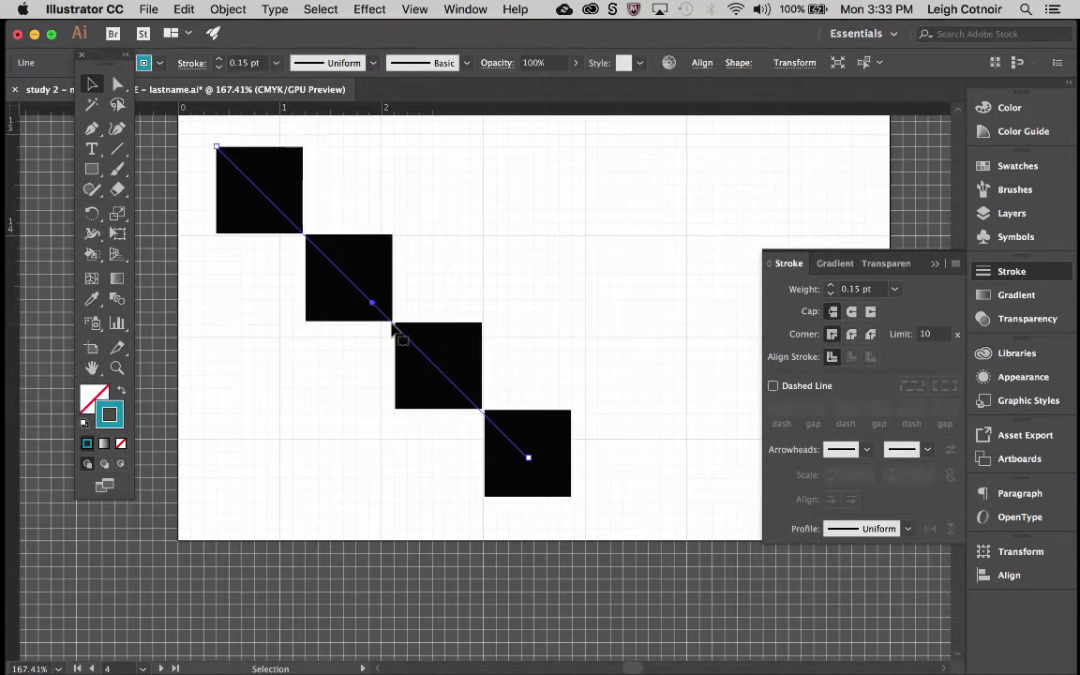
{"action": "left_click_drag", "start_coordinate": [392, 324], "coordinate": [509, 250]}
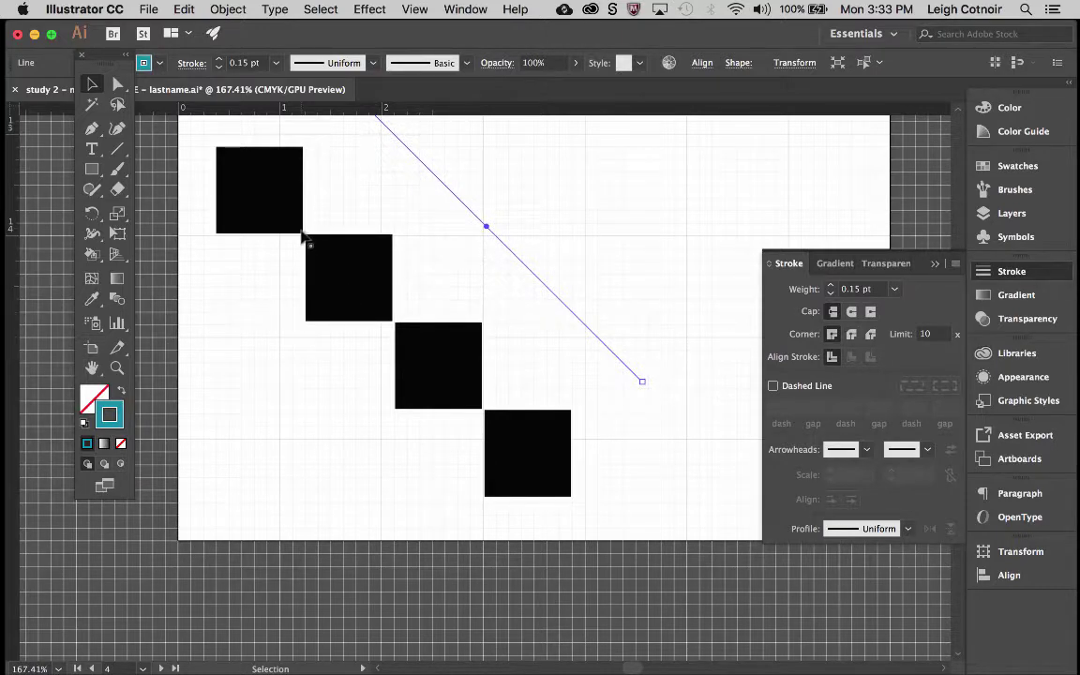
{"action": "scroll", "coordinate": [301, 241], "scroll_direction": "up", "scroll_amount": 5}
{"action": "scroll", "coordinate": [299, 248], "scroll_direction": "up", "scroll_amount": 3}
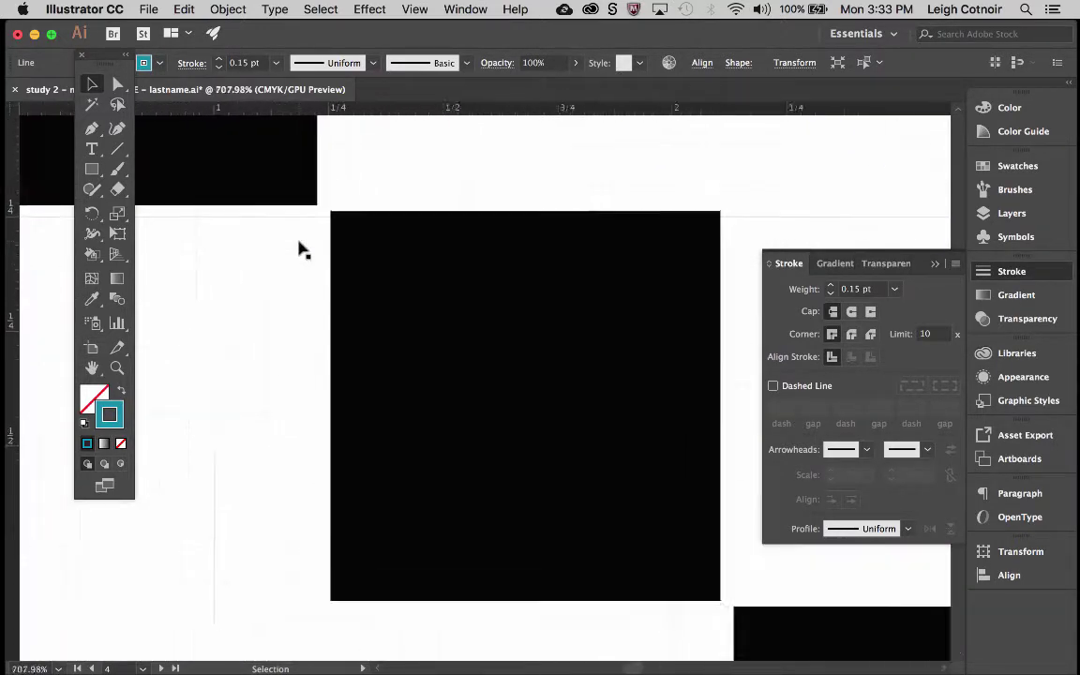
Nudge the middle, lower and lower-right squares into corner contact, then drag the line back across them
{"action": "left_click", "coordinate": [396, 245]}
{"action": "mouse_move", "coordinate": [396, 246]}
{"action": "left_mouse_down"}
{"action": "mouse_move", "coordinate": [397, 256]}
{"action": "mouse_move", "coordinate": [405, 227]}
{"action": "left_mouse_up"}
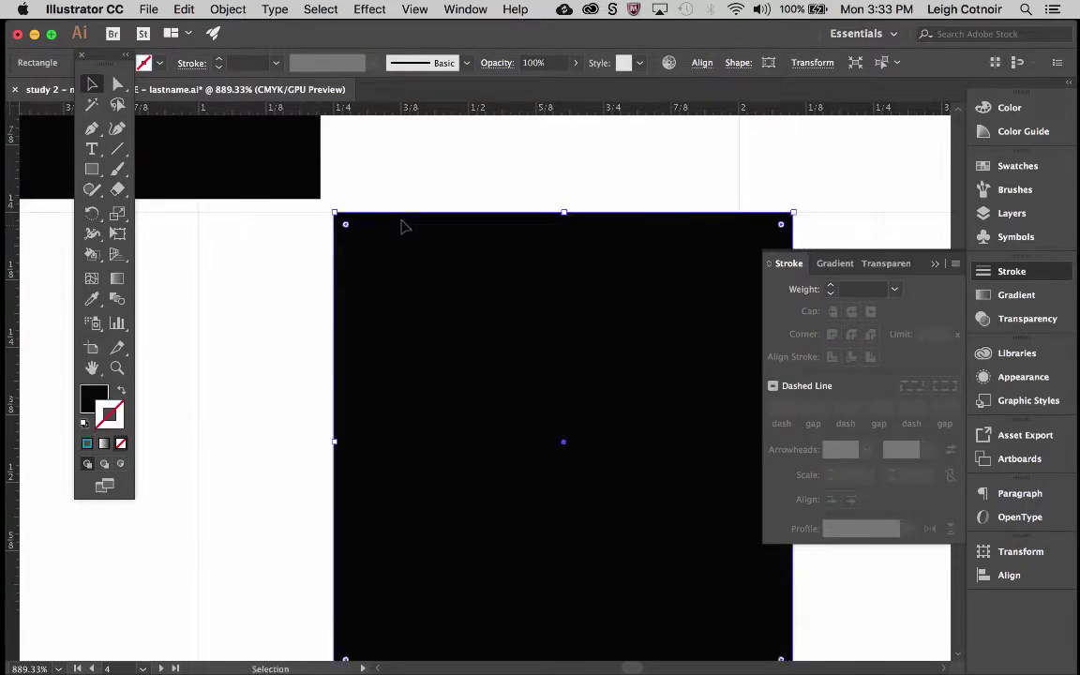
{"action": "scroll", "coordinate": [401, 226], "scroll_direction": "down", "scroll_amount": 1}
{"action": "scroll", "coordinate": [403, 226], "scroll_direction": "down", "scroll_amount": 5}
{"action": "scroll", "coordinate": [403, 224], "scroll_direction": "down", "scroll_amount": 2}
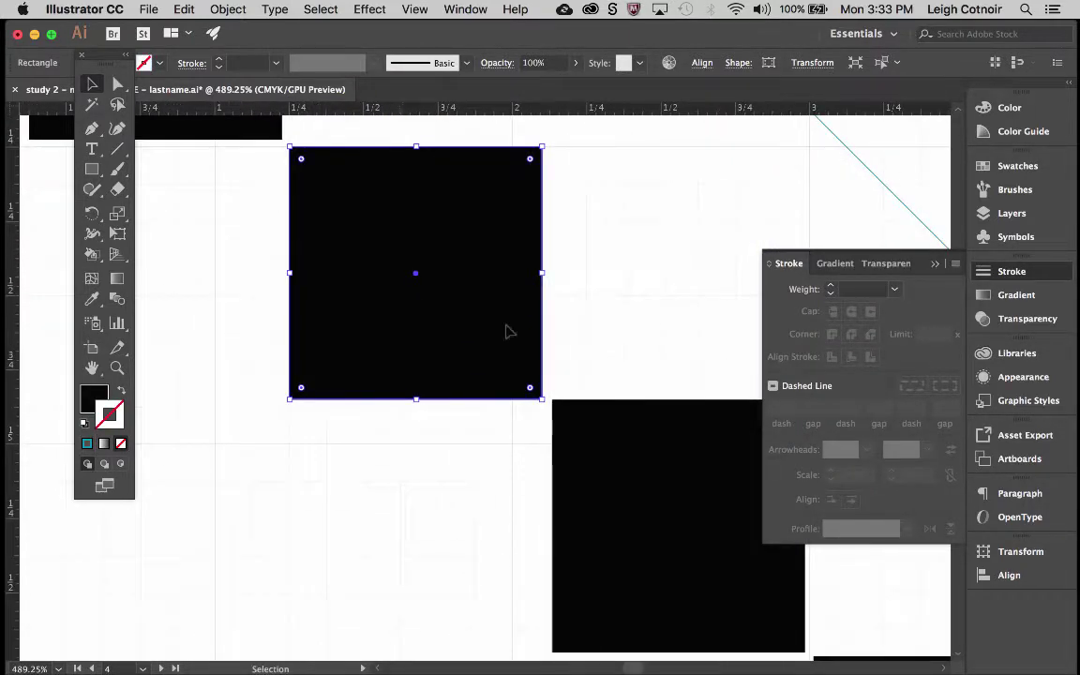
{"action": "left_click", "coordinate": [600, 434]}
{"action": "mouse_move", "coordinate": [600, 424]}
{"action": "left_mouse_down"}
{"action": "mouse_move", "coordinate": [604, 437]}
{"action": "mouse_move", "coordinate": [587, 422]}
{"action": "left_mouse_up"}
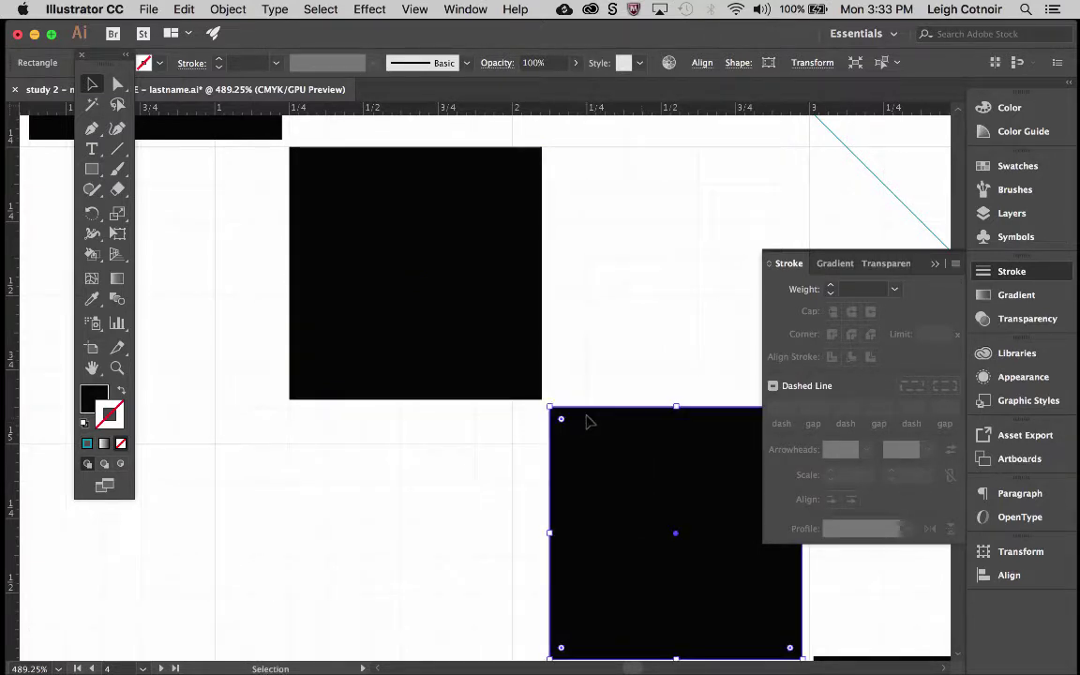
{"action": "scroll", "coordinate": [588, 422], "scroll_direction": "down", "scroll_amount": 5}
{"action": "scroll", "coordinate": [588, 422], "scroll_direction": "right", "scroll_amount": 5}
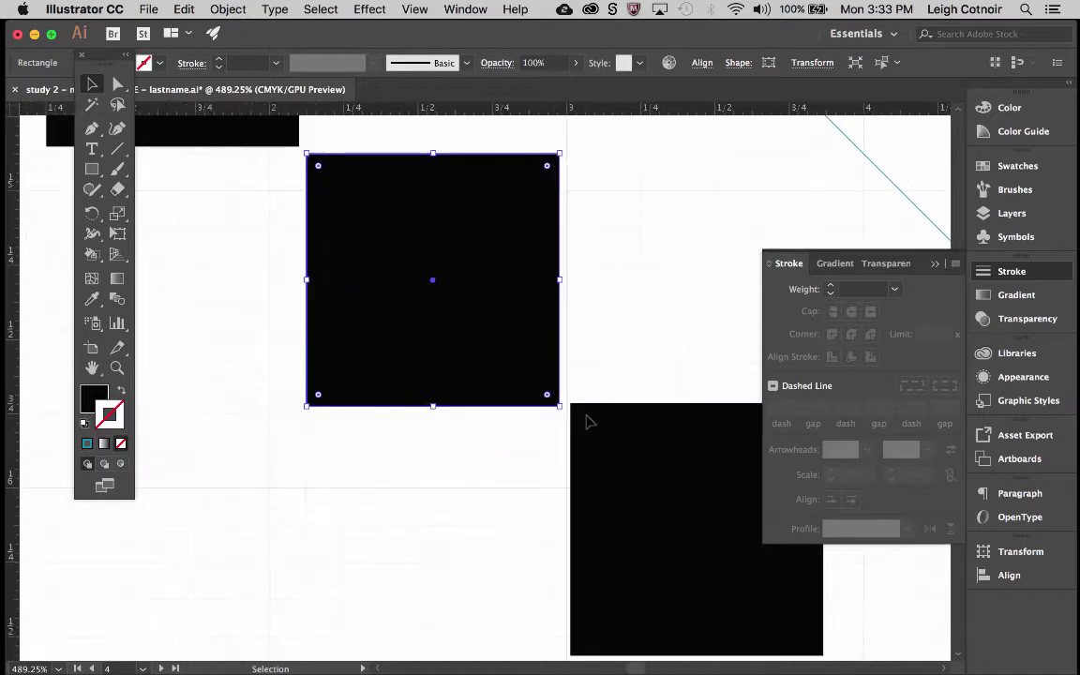
{"action": "left_click", "coordinate": [645, 450]}
{"action": "left_click_drag", "start_coordinate": [642, 443], "coordinate": [639, 434]}
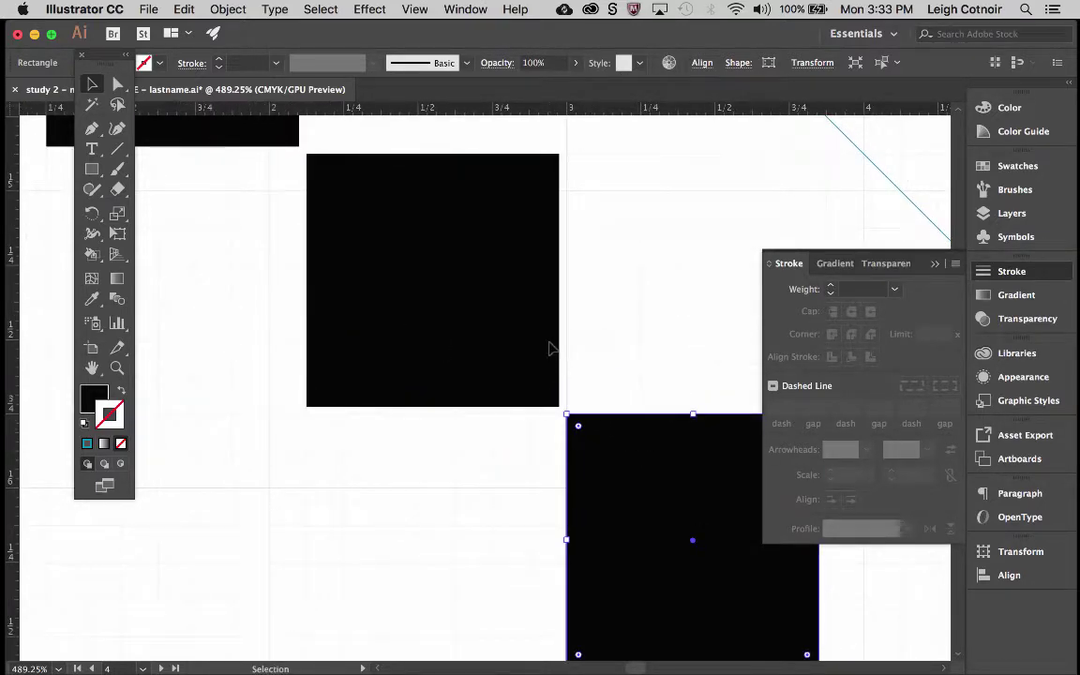
{"action": "scroll", "coordinate": [552, 349], "scroll_direction": "down", "scroll_amount": 6}
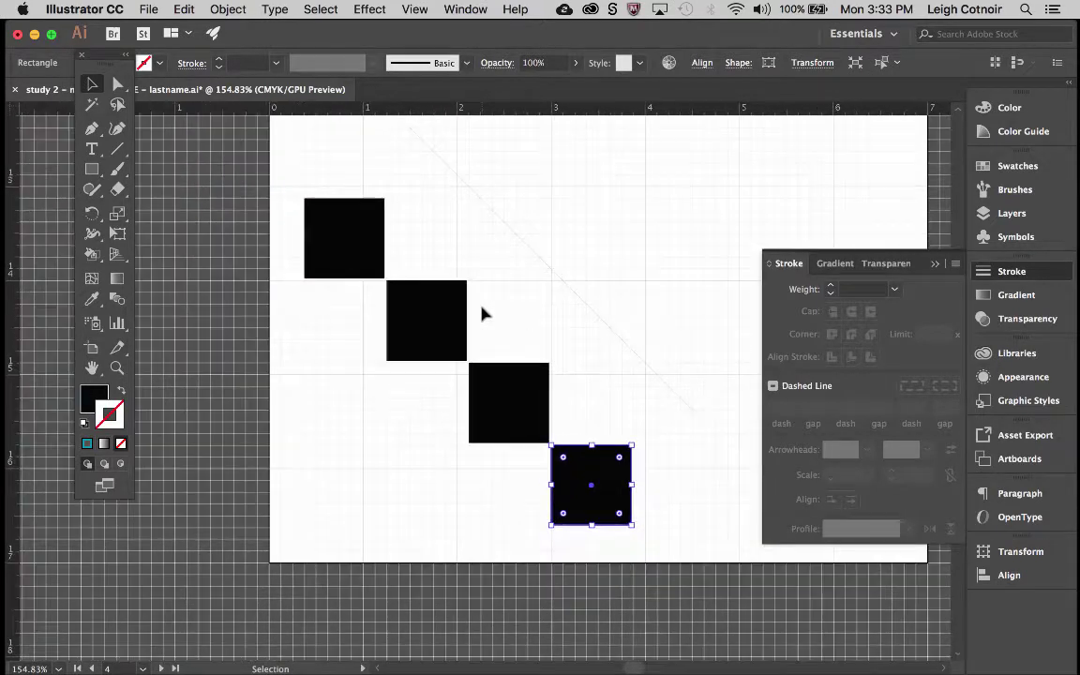
{"action": "left_click_drag", "start_coordinate": [542, 261], "coordinate": [464, 356]}
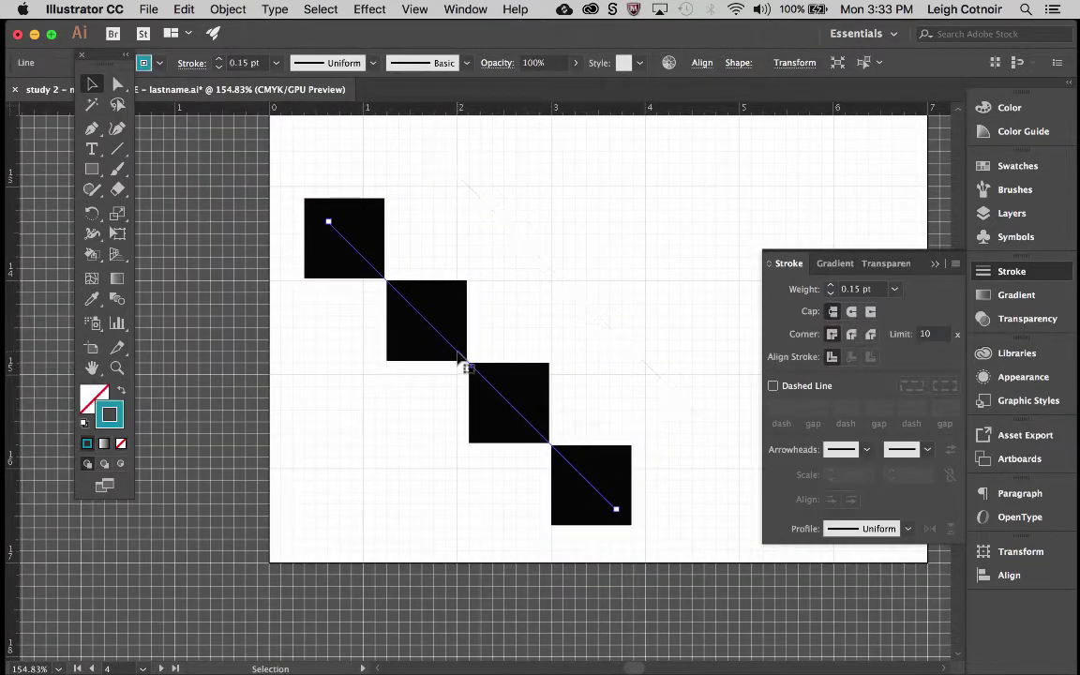
Zoom in to verify the squares' corners meet along the line, then zoom back out
{"action": "scroll", "coordinate": [457, 345], "scroll_direction": "up", "scroll_amount": 4}
{"action": "scroll", "coordinate": [455, 342], "scroll_direction": "up", "scroll_amount": 5}
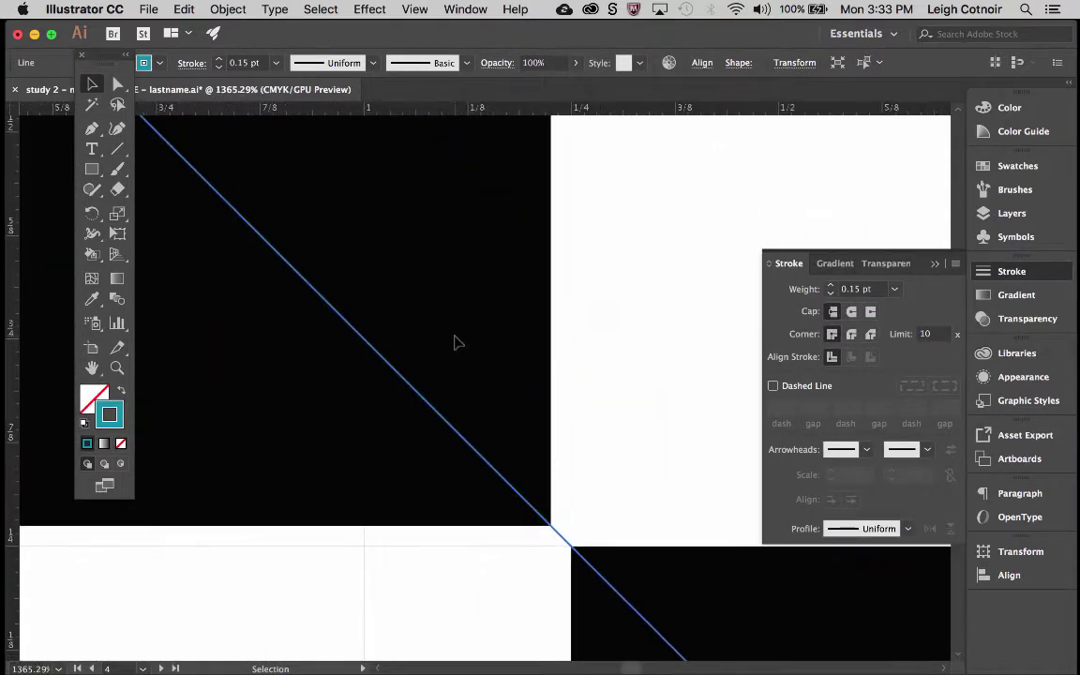
{"action": "scroll", "coordinate": [457, 343], "scroll_direction": "down", "scroll_amount": 3}
{"action": "scroll", "coordinate": [457, 343], "scroll_direction": "right", "scroll_amount": 1}
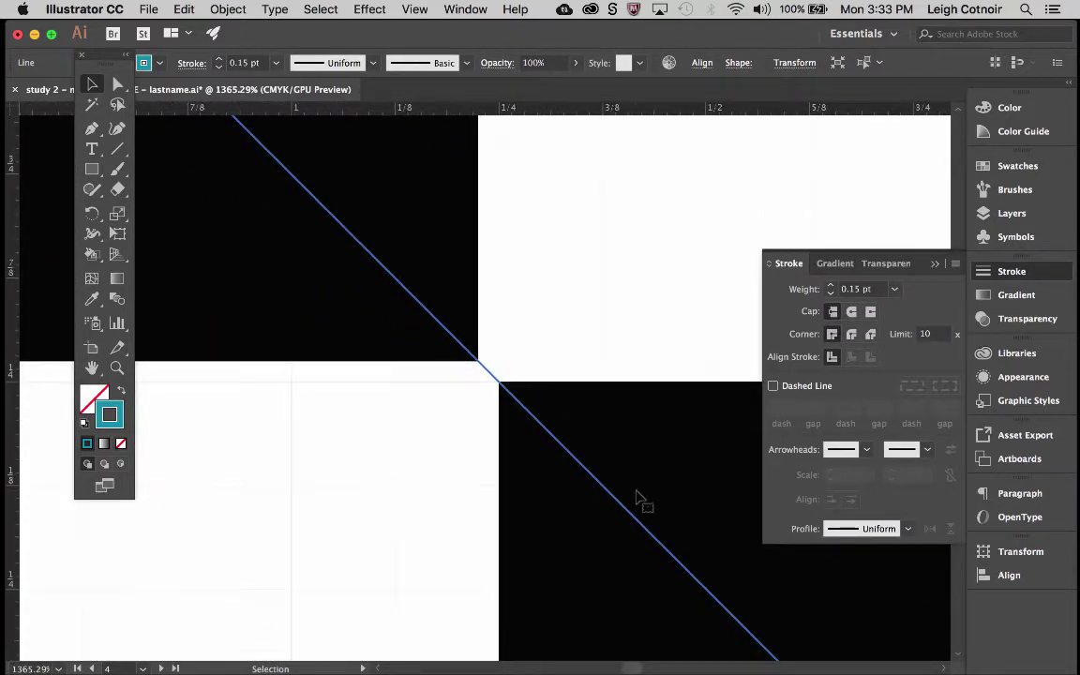
{"action": "scroll", "coordinate": [637, 498], "scroll_direction": "down", "scroll_amount": 5}
{"action": "scroll", "coordinate": [638, 498], "scroll_direction": "right", "scroll_amount": 4}
{"action": "scroll", "coordinate": [638, 497], "scroll_direction": "down", "scroll_amount": 2}
{"action": "scroll", "coordinate": [638, 498], "scroll_direction": "right", "scroll_amount": 6}
{"action": "scroll", "coordinate": [639, 499], "scroll_direction": "down", "scroll_amount": 10}
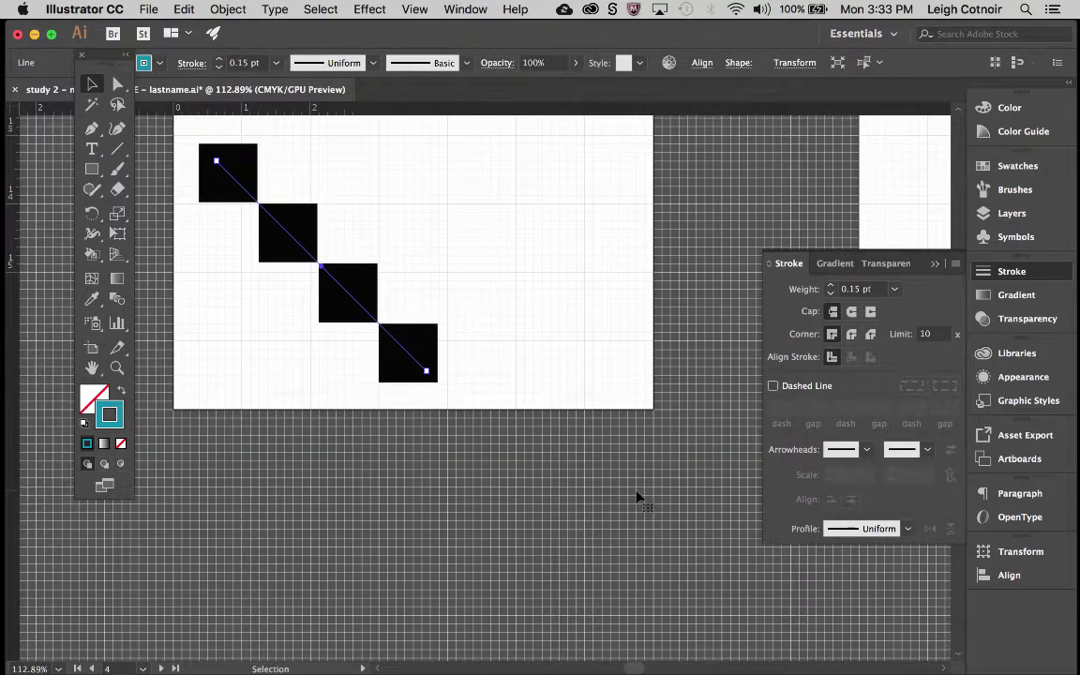
{"action": "scroll", "coordinate": [638, 497], "scroll_direction": "up", "scroll_amount": 3}
{"action": "scroll", "coordinate": [638, 497], "scroll_direction": "left", "scroll_amount": 2}
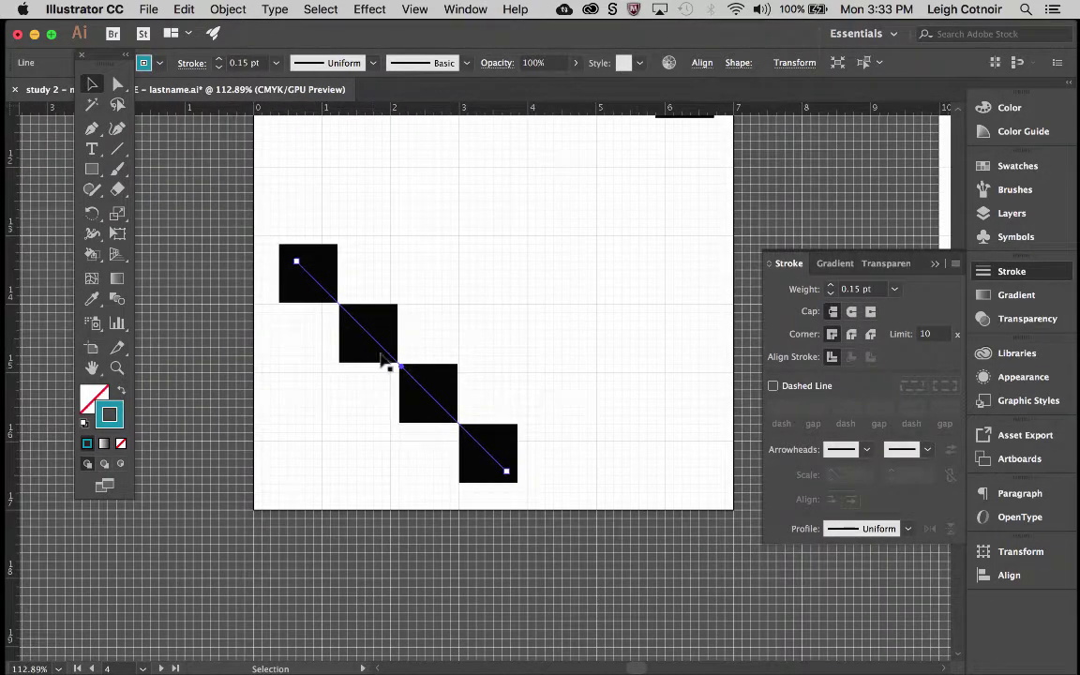
Drag the thin diagonal line up and right off the squares onto empty artboard
{"action": "left_click_drag", "start_coordinate": [356, 322], "coordinate": [498, 289]}
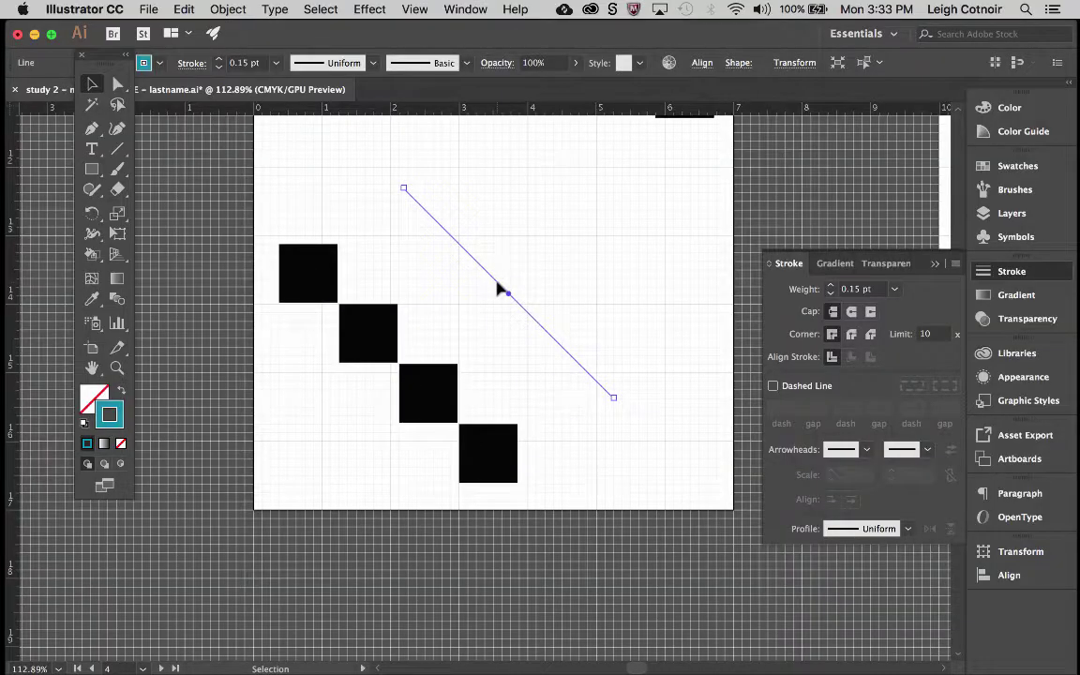
{"action": "scroll", "coordinate": [498, 289], "scroll_direction": "down", "scroll_amount": 5}
{"action": "scroll", "coordinate": [498, 289], "scroll_direction": "up", "scroll_amount": 4}
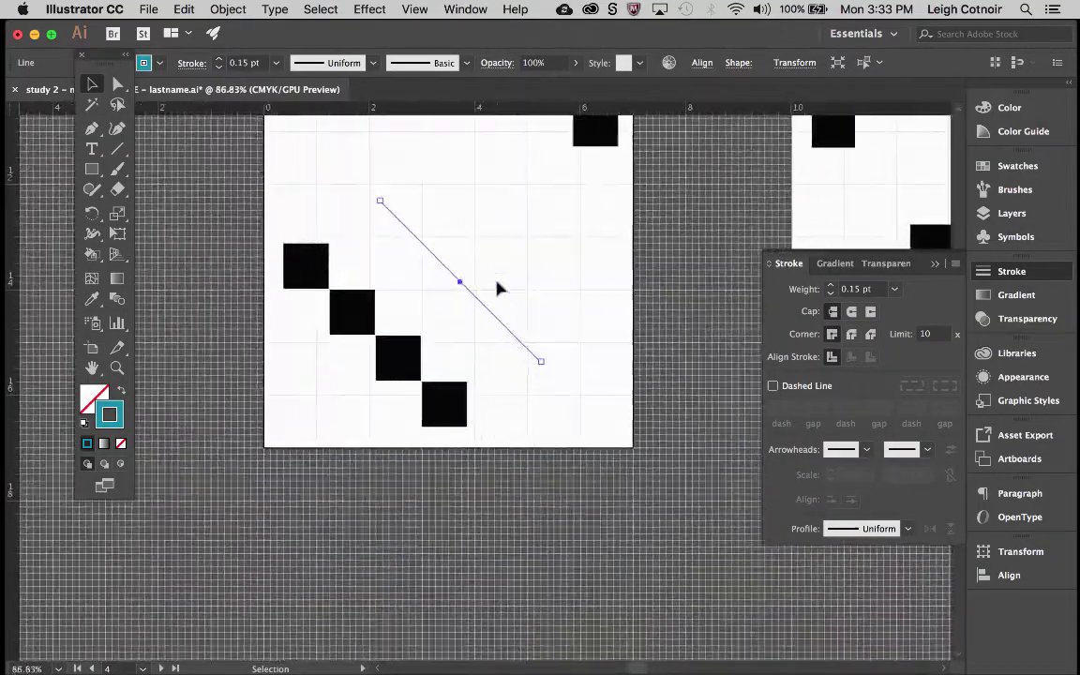
{"action": "scroll", "coordinate": [579, 321], "scroll_direction": "up", "scroll_amount": 3}
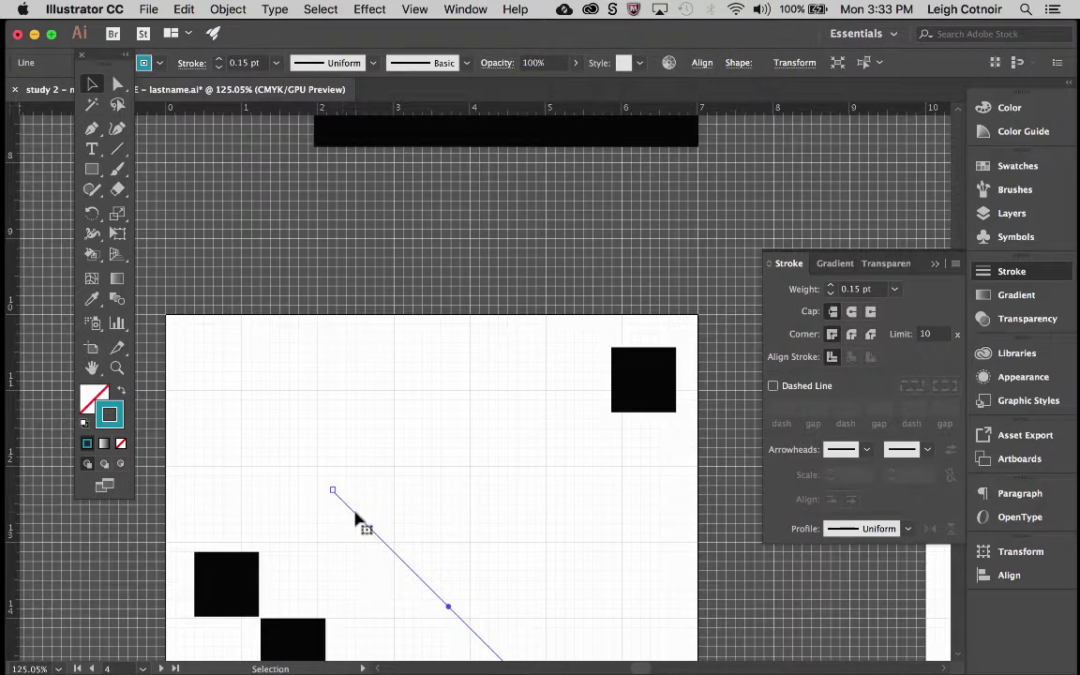
Move the line further toward the upper right and shift the small top-right square slightly up
{"action": "left_click_drag", "start_coordinate": [356, 514], "coordinate": [430, 360]}
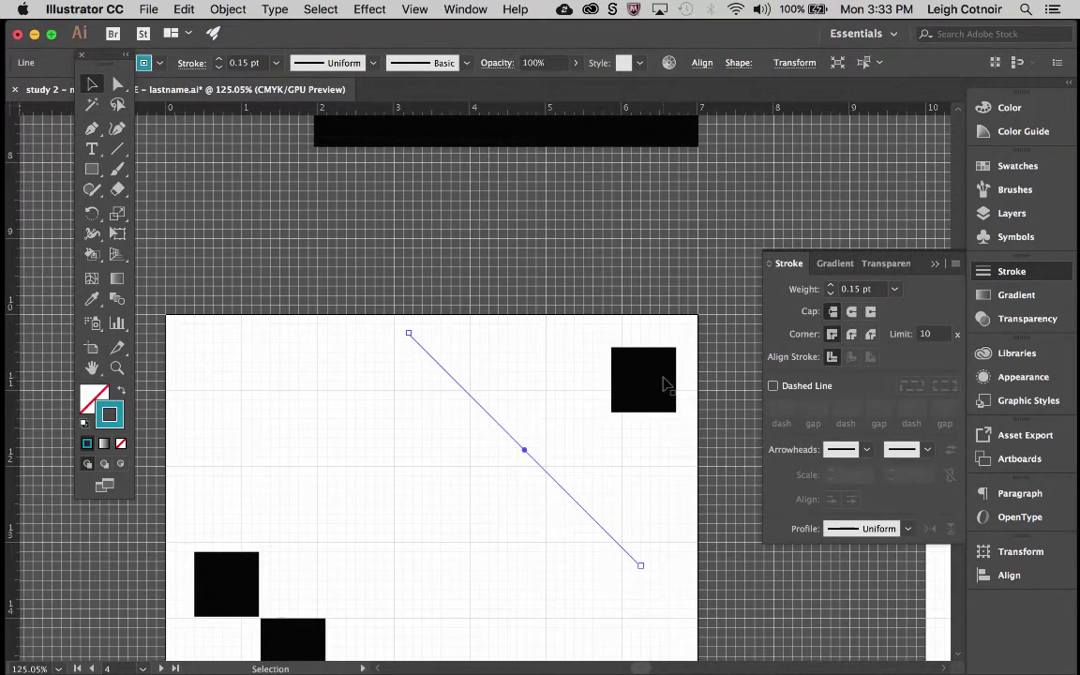
{"action": "scroll", "coordinate": [663, 384], "scroll_direction": "right", "scroll_amount": 3}
{"action": "scroll", "coordinate": [663, 384], "scroll_direction": "up", "scroll_amount": 5}
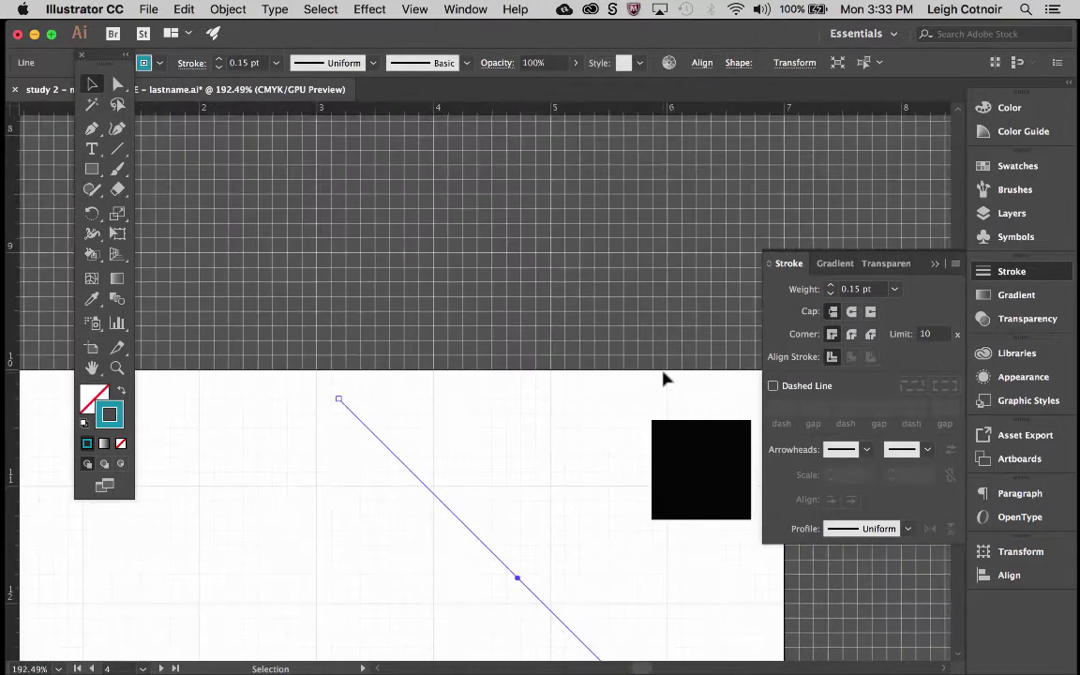
{"action": "left_click", "coordinate": [659, 390]}
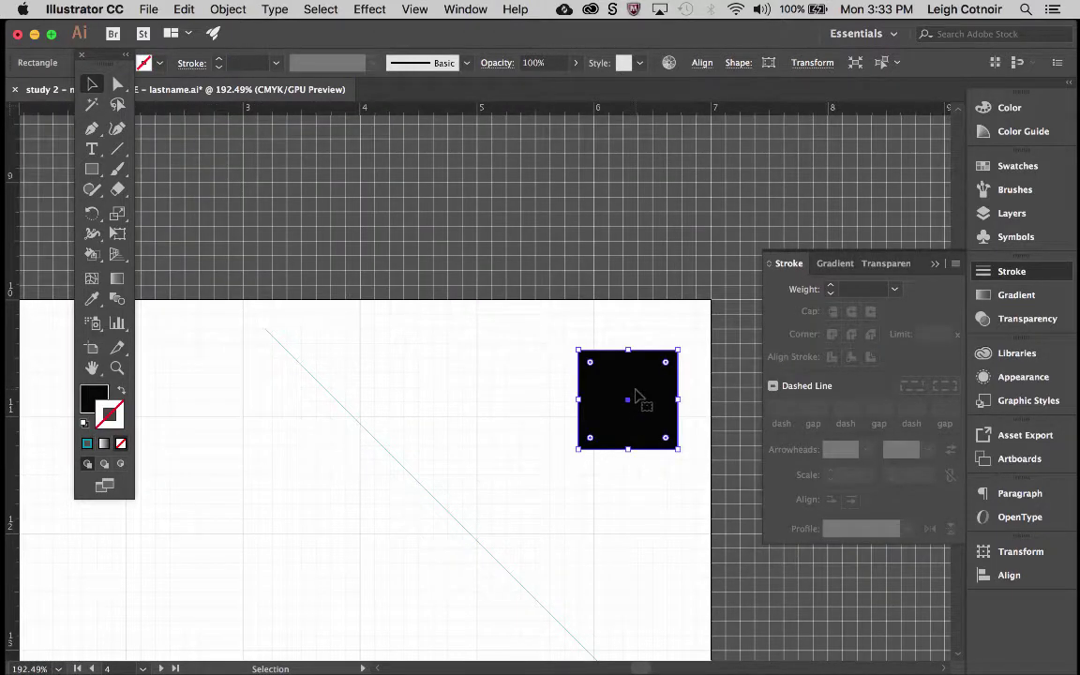
{"action": "left_click_drag", "start_coordinate": [643, 391], "coordinate": [647, 372]}
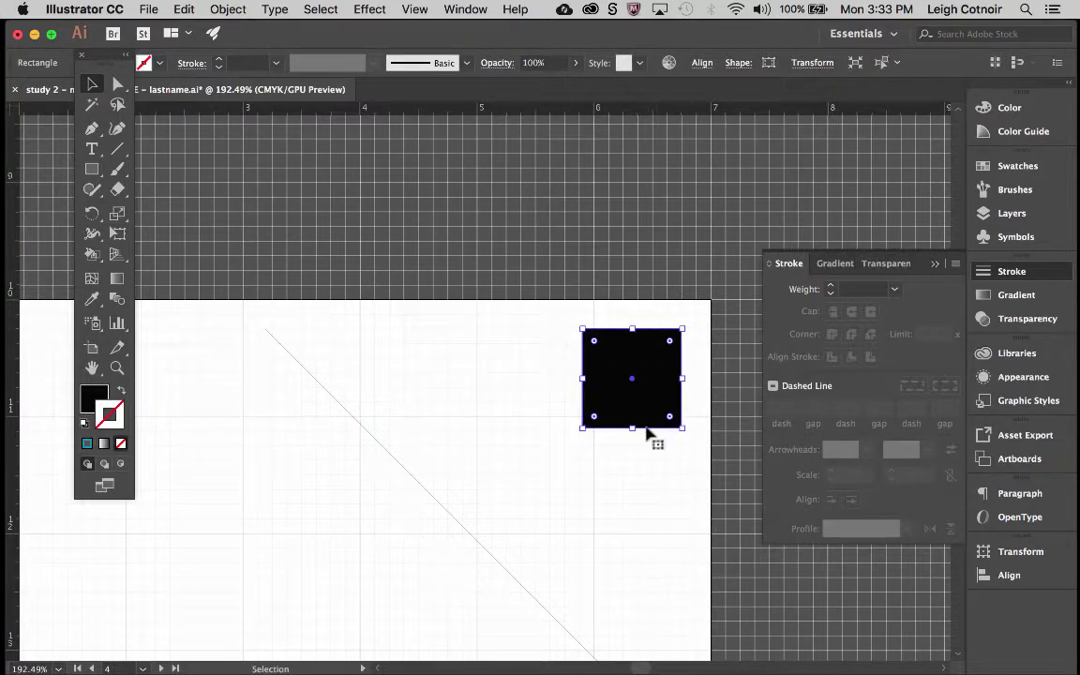
{"action": "scroll", "coordinate": [677, 474], "scroll_direction": "down", "scroll_amount": 5}
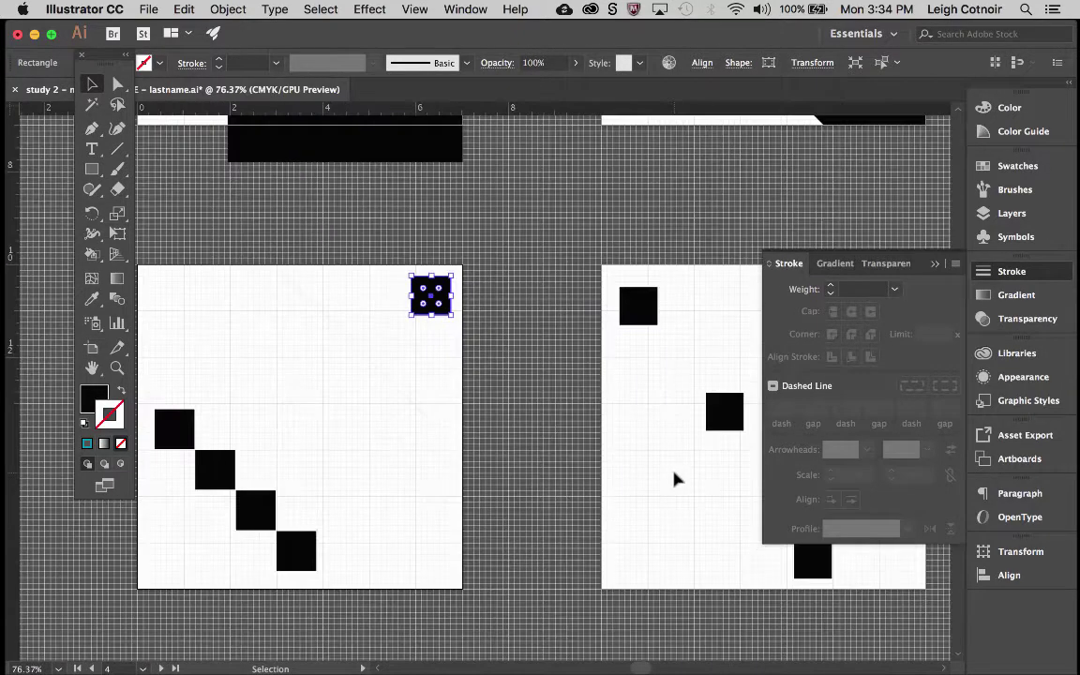
{"action": "scroll", "coordinate": [414, 327], "scroll_direction": "left", "scroll_amount": 3}
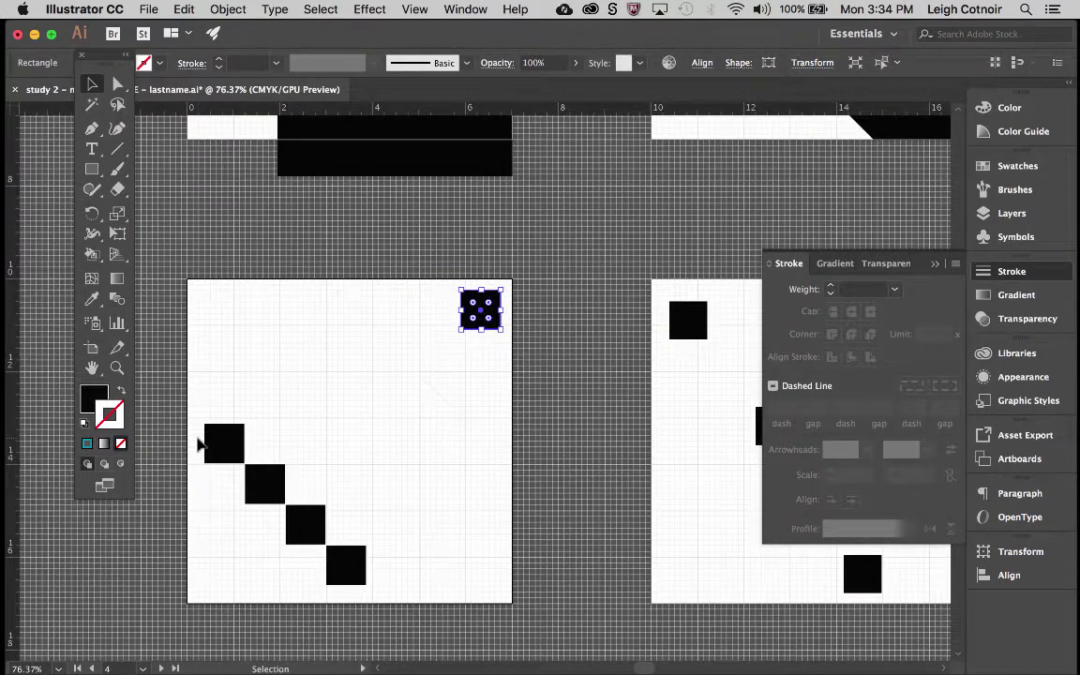
Reselect the small top-right square and nudge it slightly left and down inside the artboard corner
{"action": "left_click", "coordinate": [440, 332]}
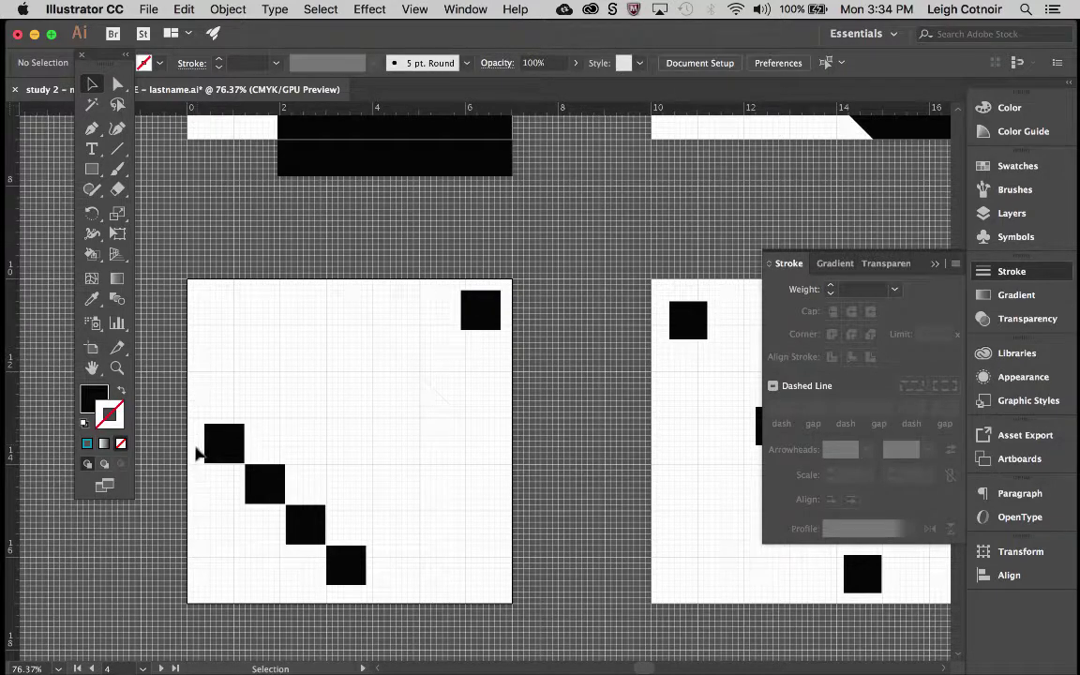
{"action": "left_click", "coordinate": [482, 315]}
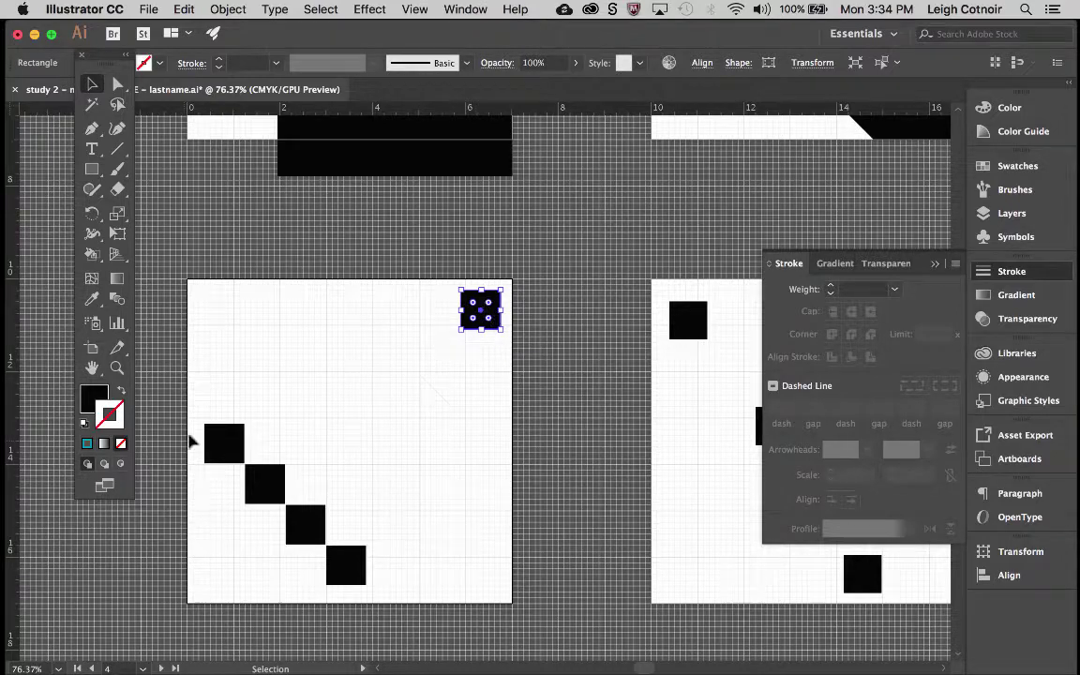
{"action": "scroll", "coordinate": [203, 440], "scroll_direction": "up", "scroll_amount": 5}
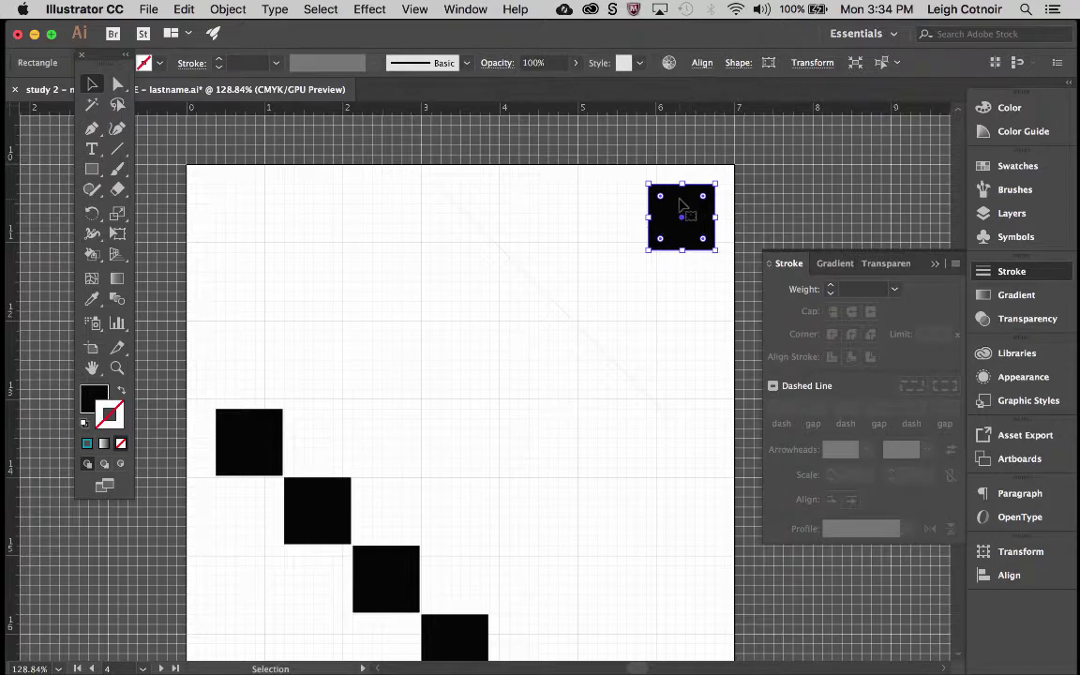
{"action": "left_click_drag", "start_coordinate": [678, 204], "coordinate": [668, 214]}
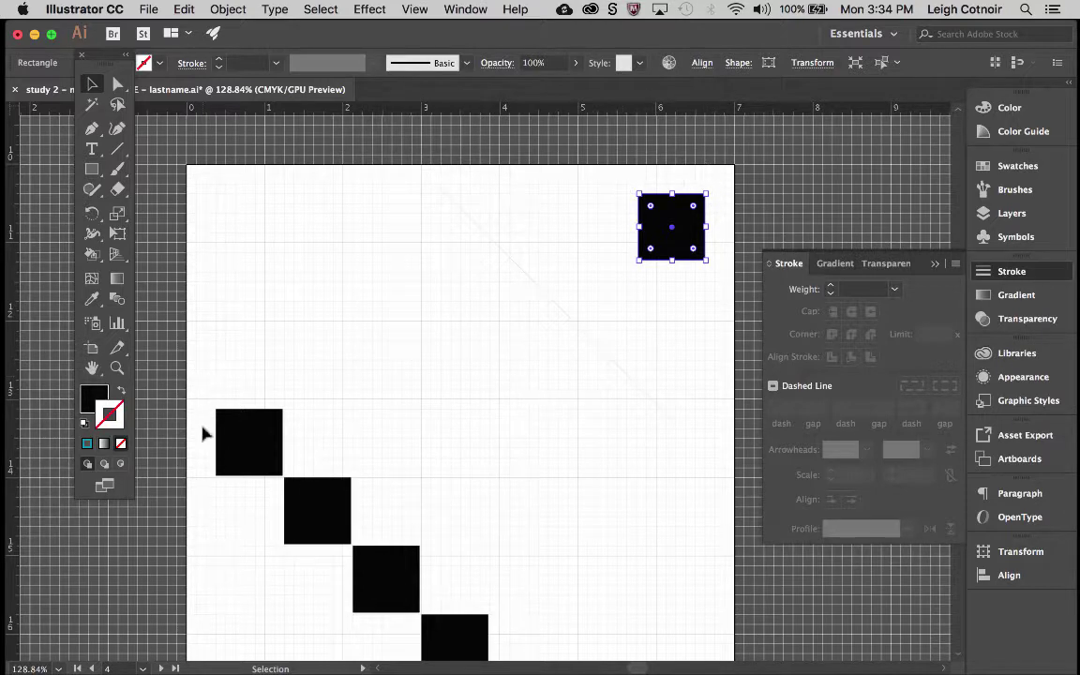
{"action": "scroll", "coordinate": [234, 525], "scroll_direction": "down", "scroll_amount": 3}
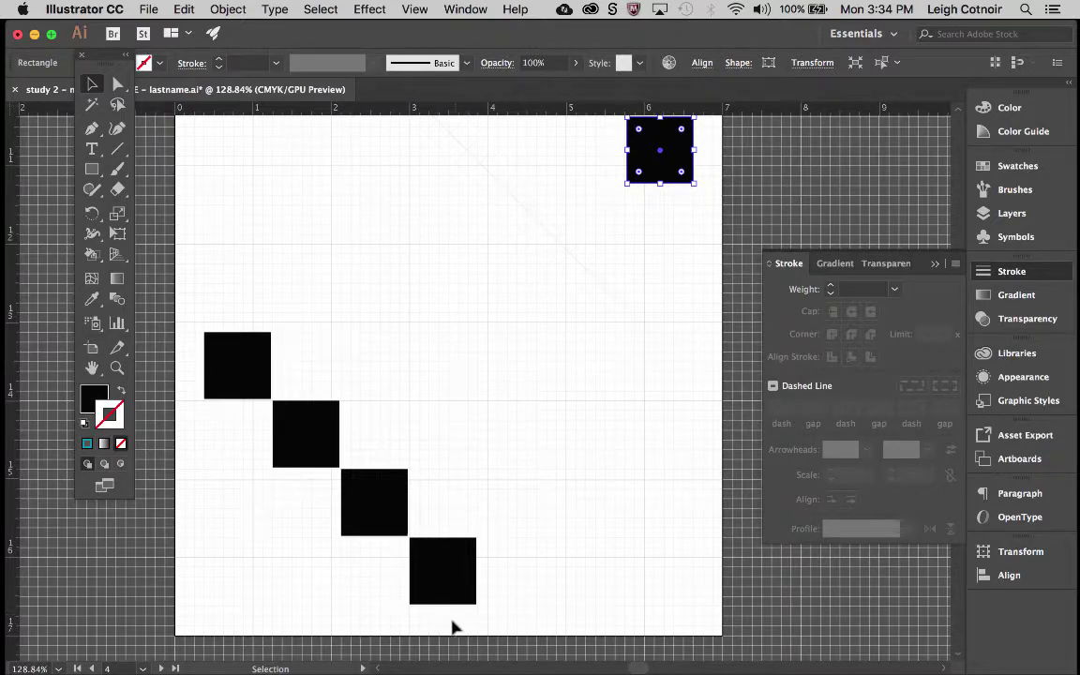
{"action": "scroll", "coordinate": [577, 342], "scroll_direction": "up", "scroll_amount": 2}
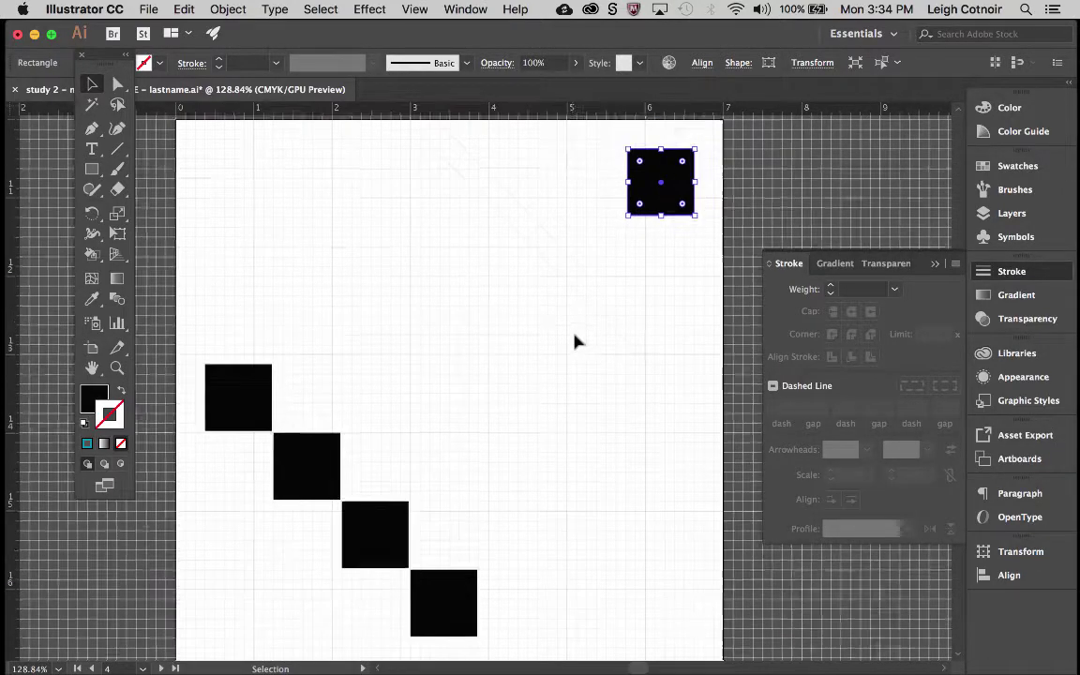
Rotate the line to run bottom-left to top-right, place it at the top-right square's corner, and extend its lower end
{"action": "key", "text": "ctrl+v"}
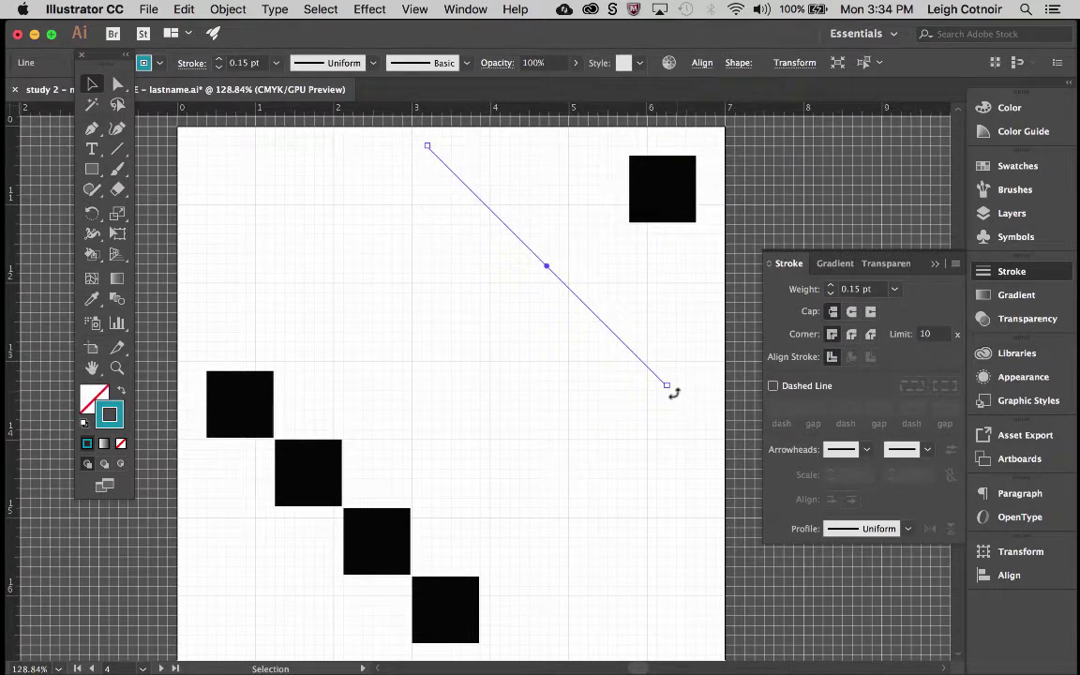
{"action": "left_click_drag", "start_coordinate": [673, 392], "coordinate": [373, 414]}
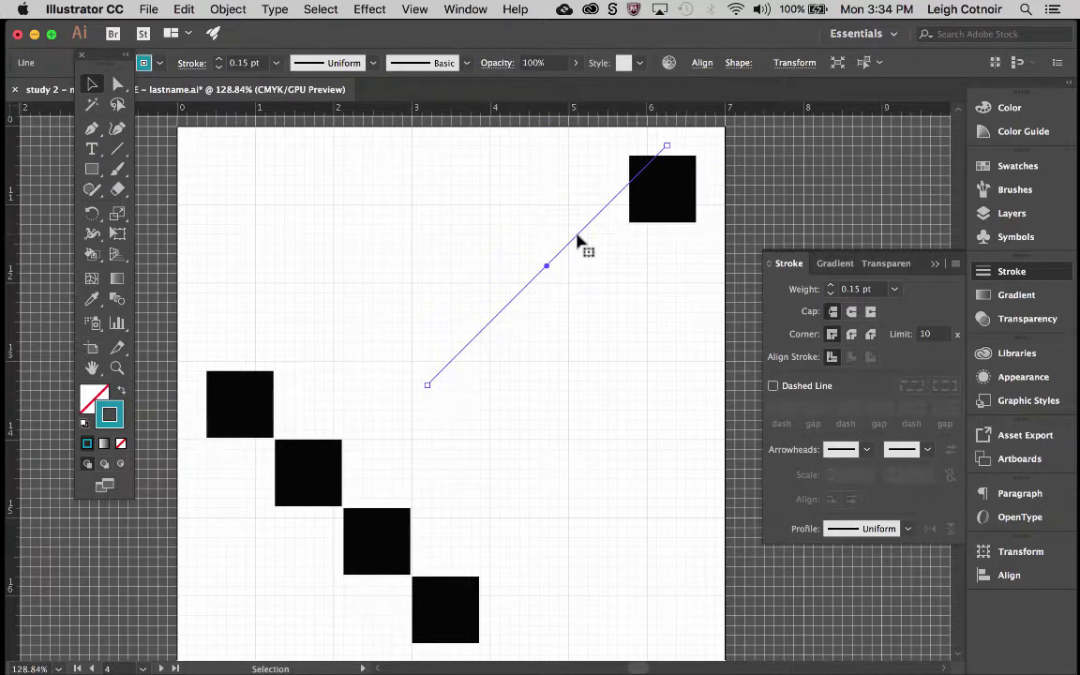
{"action": "left_click_drag", "start_coordinate": [582, 234], "coordinate": [615, 248]}
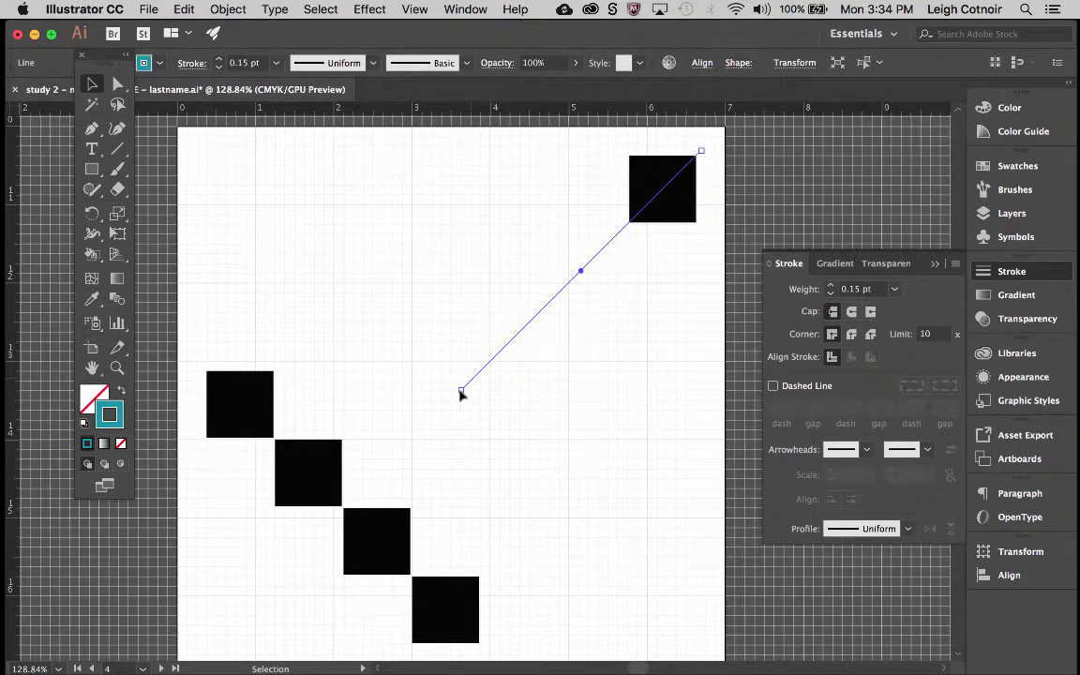
{"action": "left_click_drag", "start_coordinate": [461, 393], "coordinate": [287, 575]}
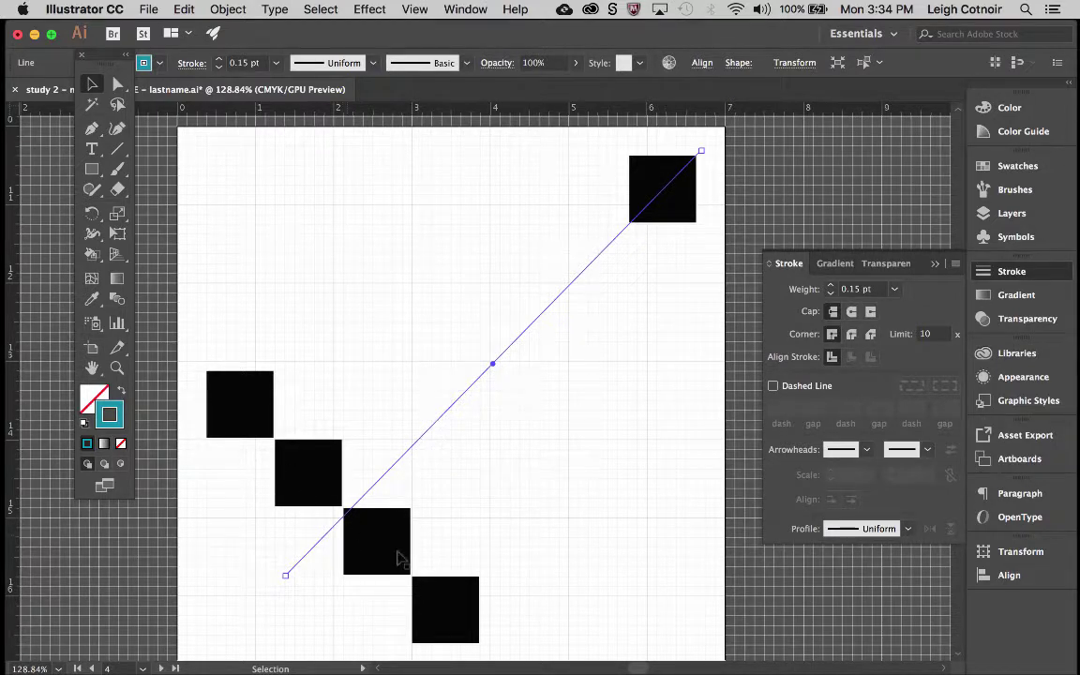
{"action": "scroll", "coordinate": [390, 566], "scroll_direction": "up", "scroll_amount": 2}
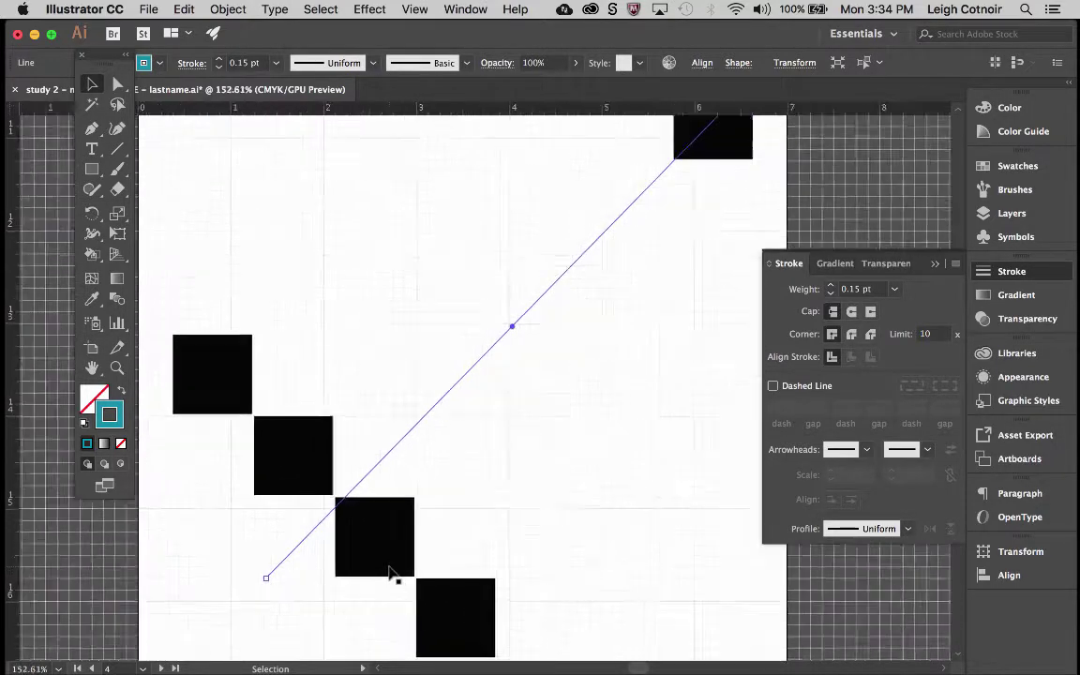
{"action": "scroll", "coordinate": [390, 569], "scroll_direction": "up", "scroll_amount": 3}
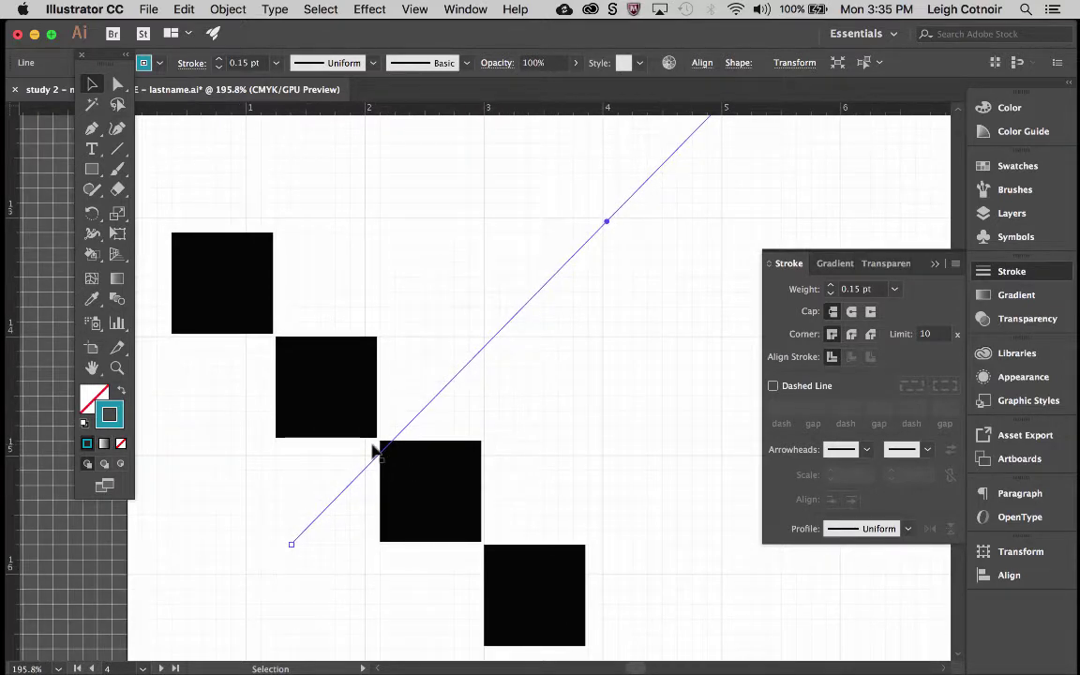
{"action": "left_click", "coordinate": [223, 283]}
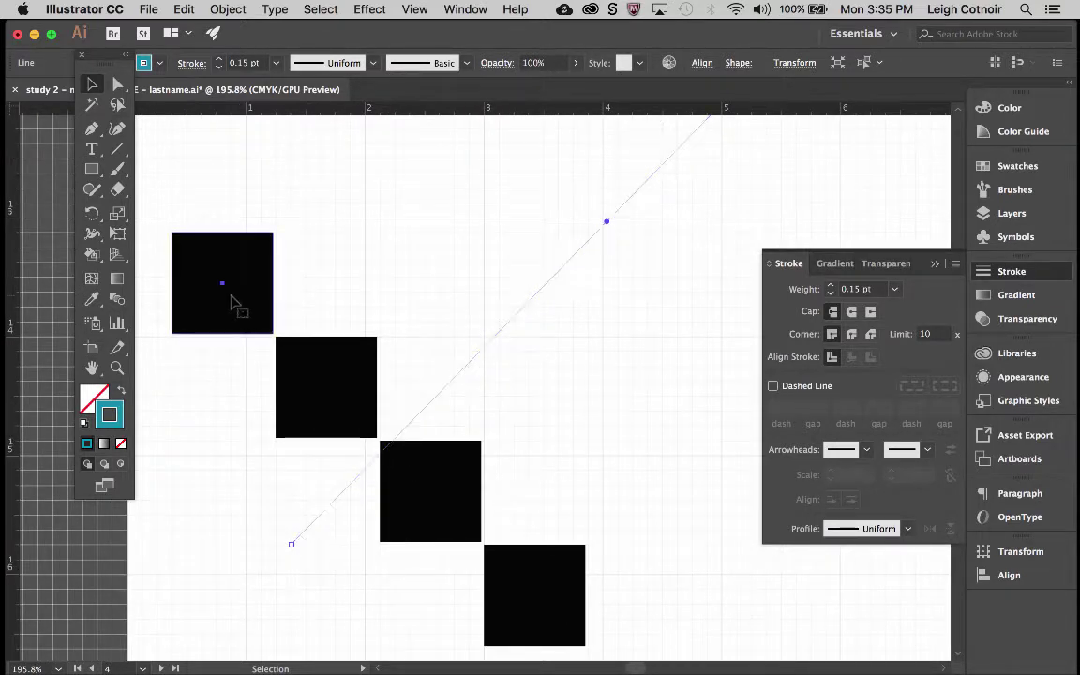
Add the second, third and fourth diagonal squares to the selection, leaving the top-right square out
{"action": "left_click", "coordinate": [319, 394], "text": "shift"}
{"action": "left_click", "coordinate": [424, 473], "text": "shift"}
{"action": "left_click", "coordinate": [528, 576], "text": "shift"}
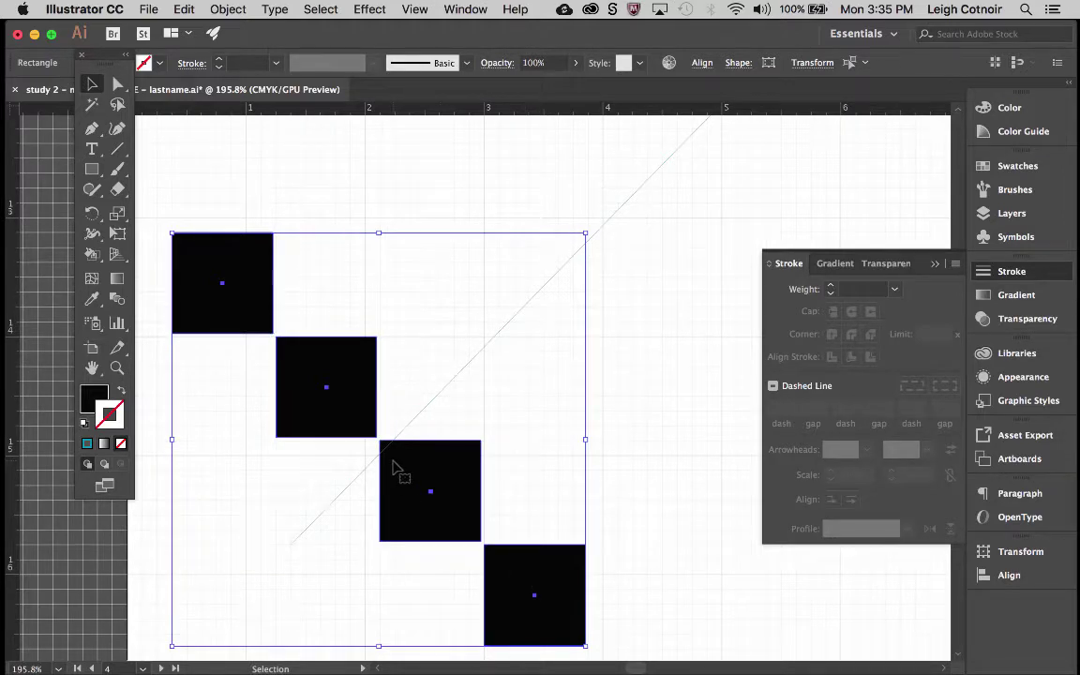
{"action": "scroll", "coordinate": [458, 428], "scroll_direction": "down", "scroll_amount": 5}
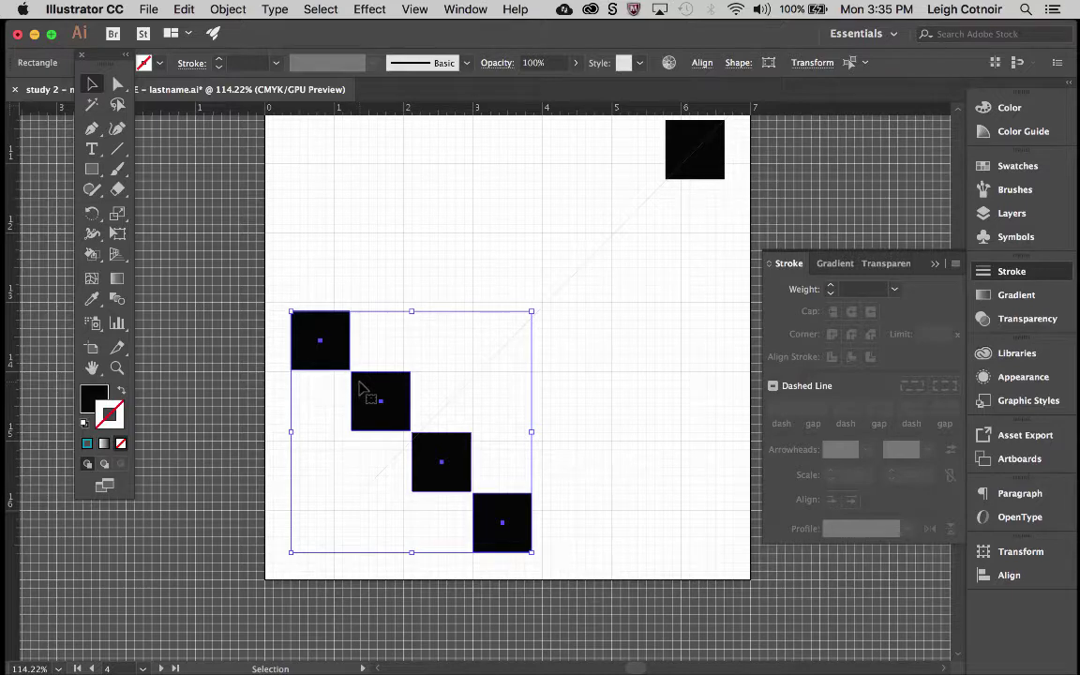
{"action": "scroll", "coordinate": [672, 225], "scroll_direction": "up", "scroll_amount": 2}
{"action": "scroll", "coordinate": [672, 225], "scroll_direction": "right", "scroll_amount": 1}
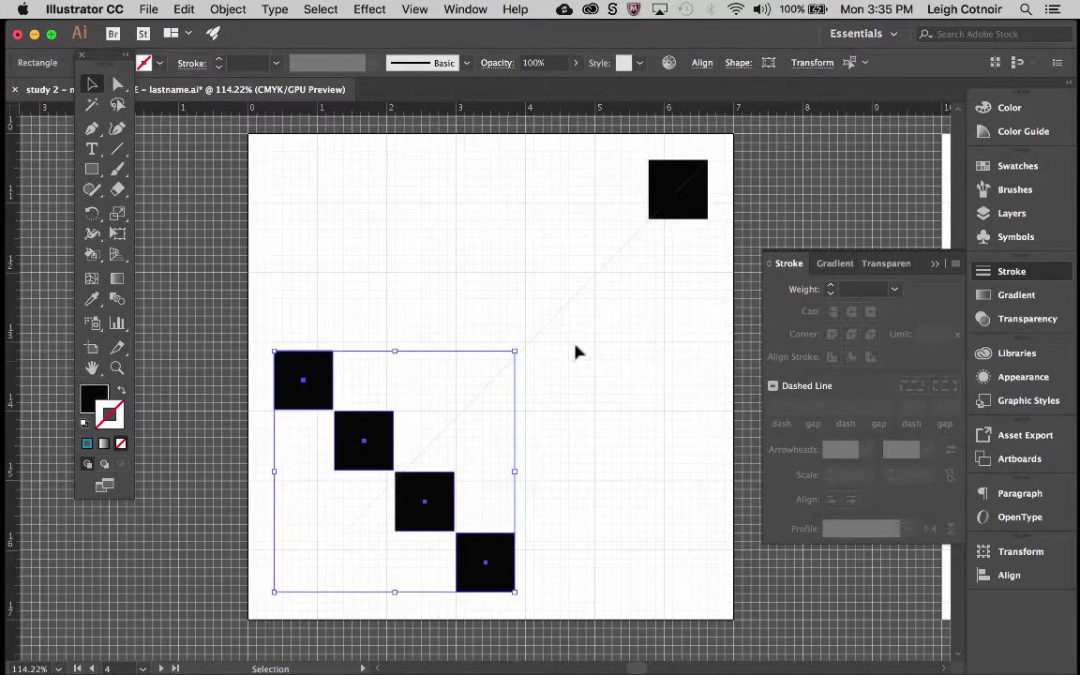
Drag the faint diagonal line up and to the left, then bring up the Align options
{"action": "left_click", "coordinate": [553, 320]}
{"action": "key", "text": "x"}
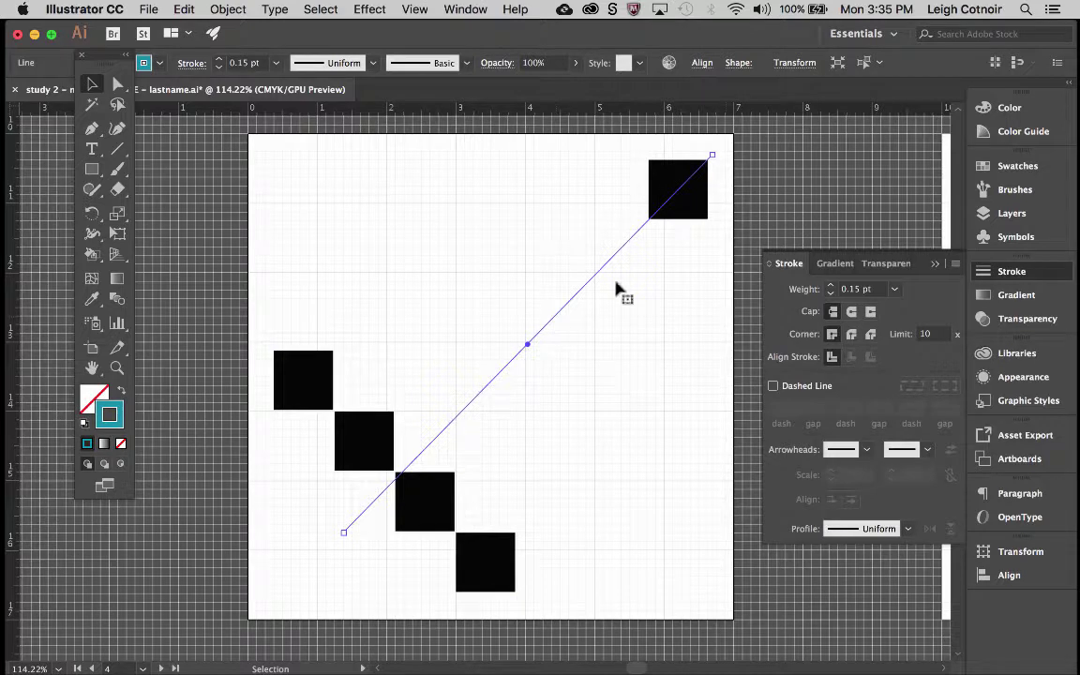
{"action": "left_click_drag", "start_coordinate": [560, 314], "coordinate": [496, 277]}
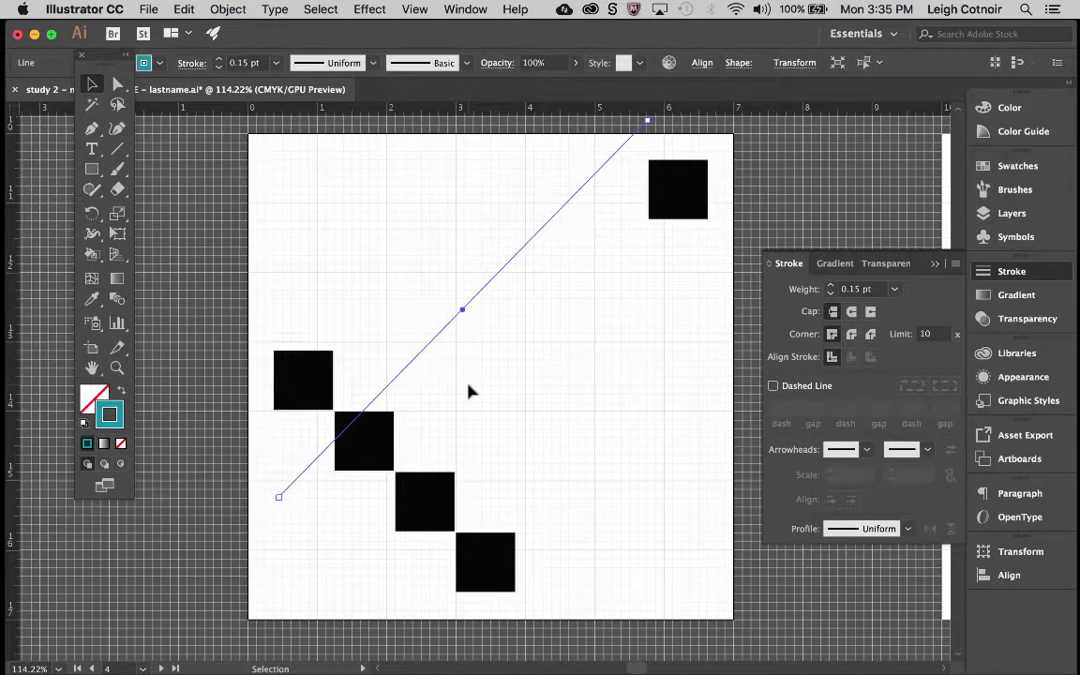
{"action": "left_click", "coordinate": [702, 63]}
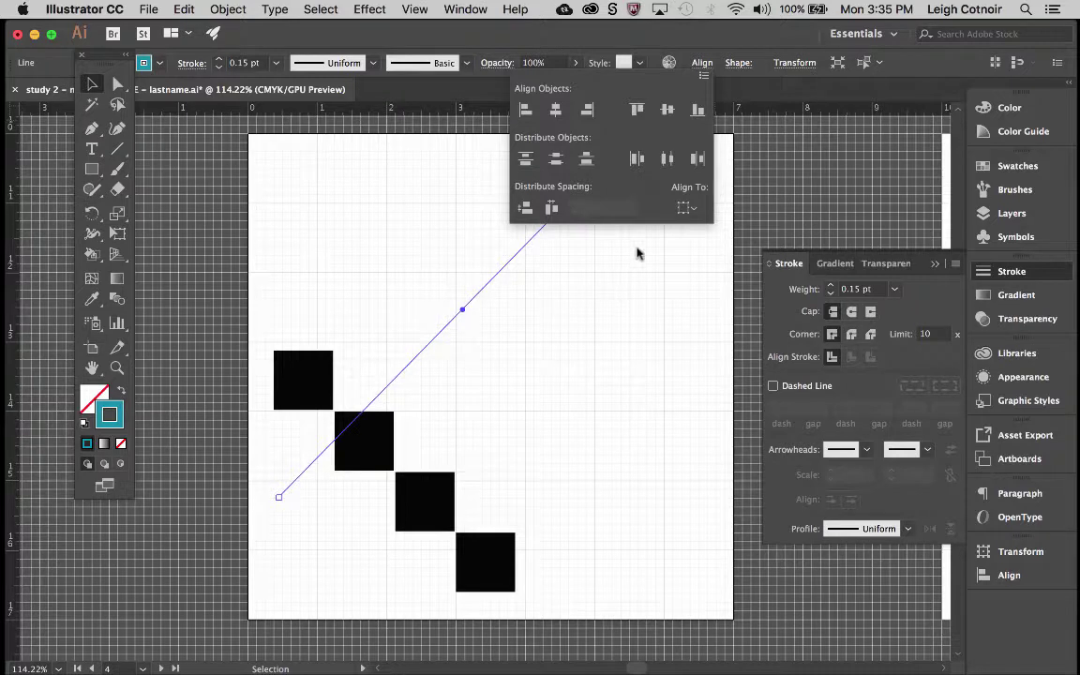
Keep Align to Selection and select the four diagonal squares plus the small top-right square
{"action": "left_click", "coordinate": [694, 212]}
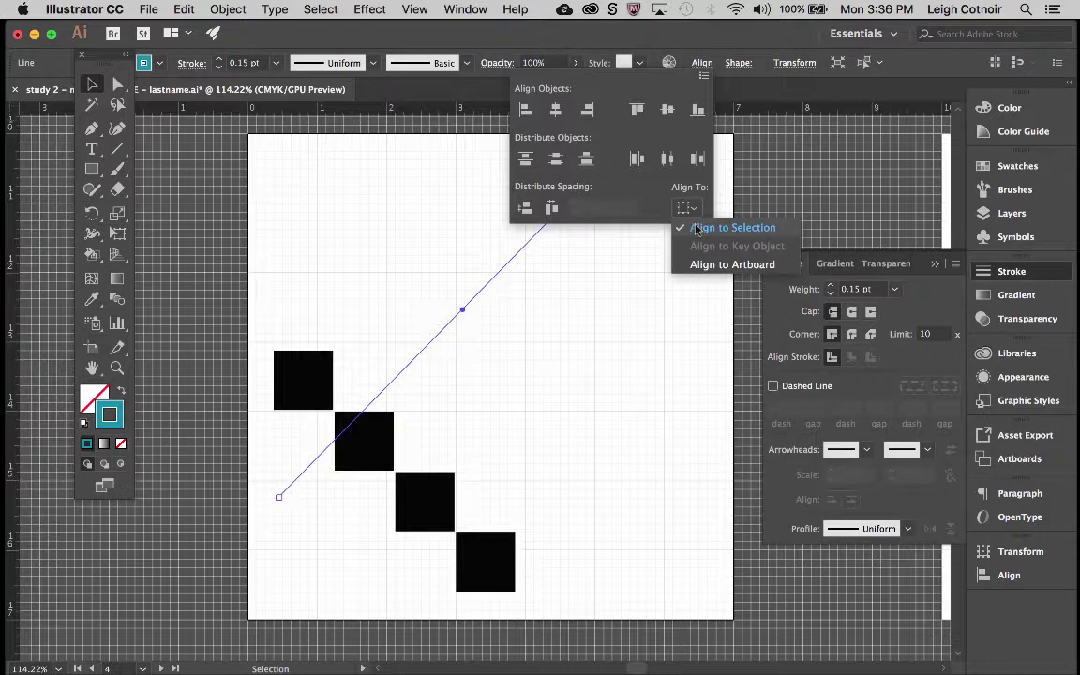
{"action": "left_click", "coordinate": [692, 230]}
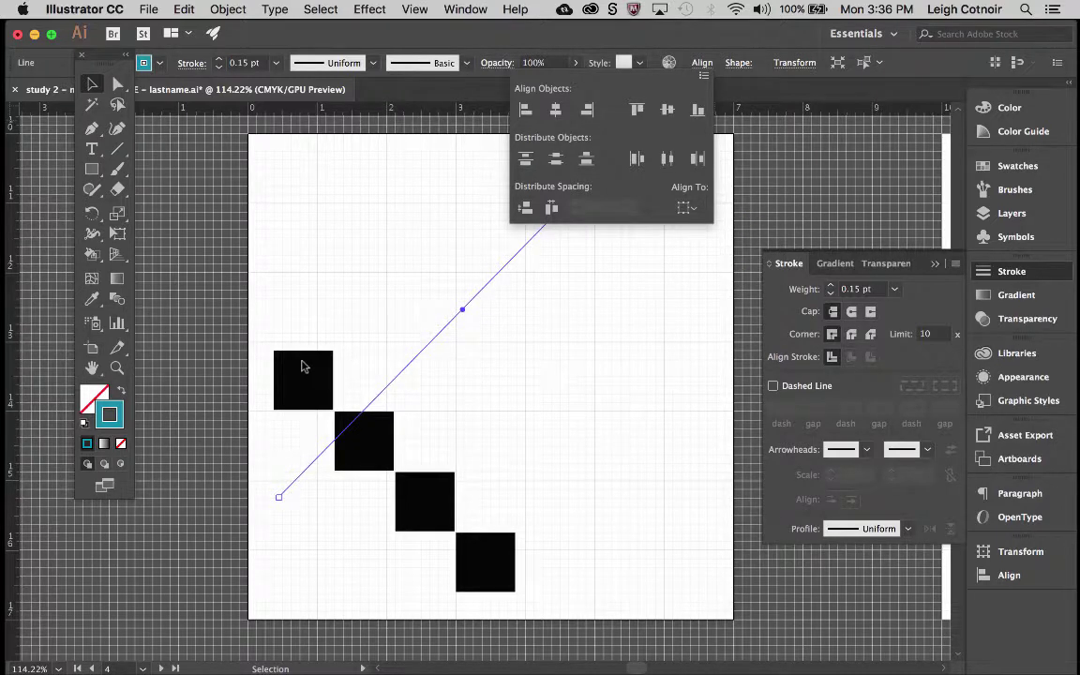
{"action": "left_click", "coordinate": [315, 384]}
{"action": "left_click", "coordinate": [315, 382]}
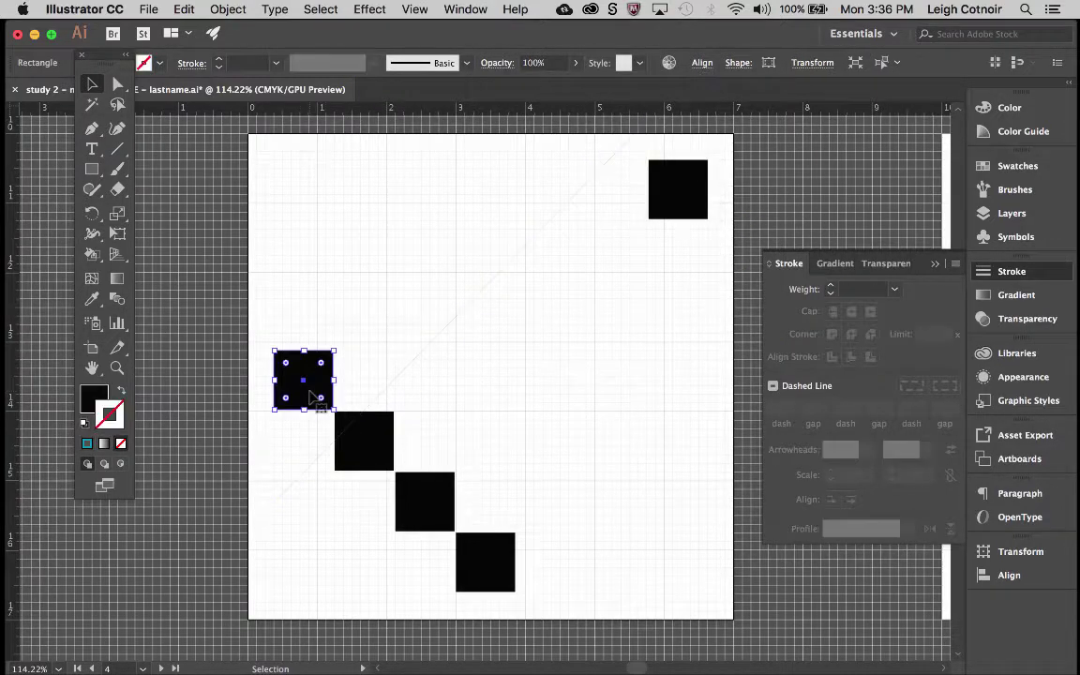
{"action": "left_click", "coordinate": [363, 446], "text": "shift"}
{"action": "left_click", "coordinate": [426, 503], "text": "shift"}
{"action": "left_click", "coordinate": [492, 568], "text": "shift"}
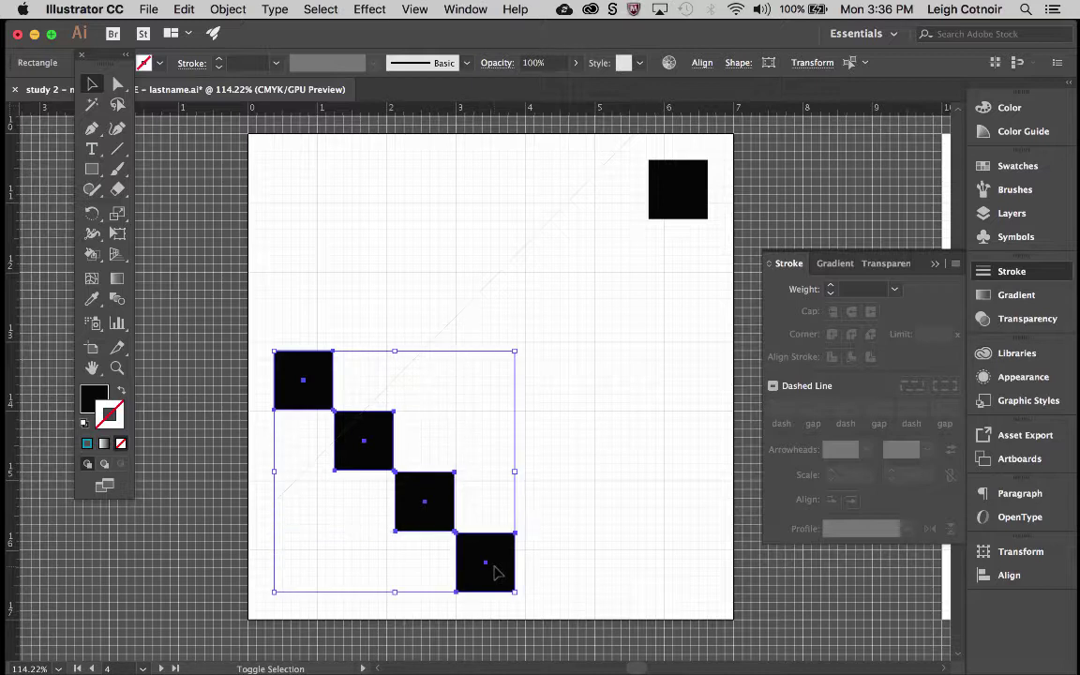
{"action": "left_click", "coordinate": [682, 195], "text": "shift"}
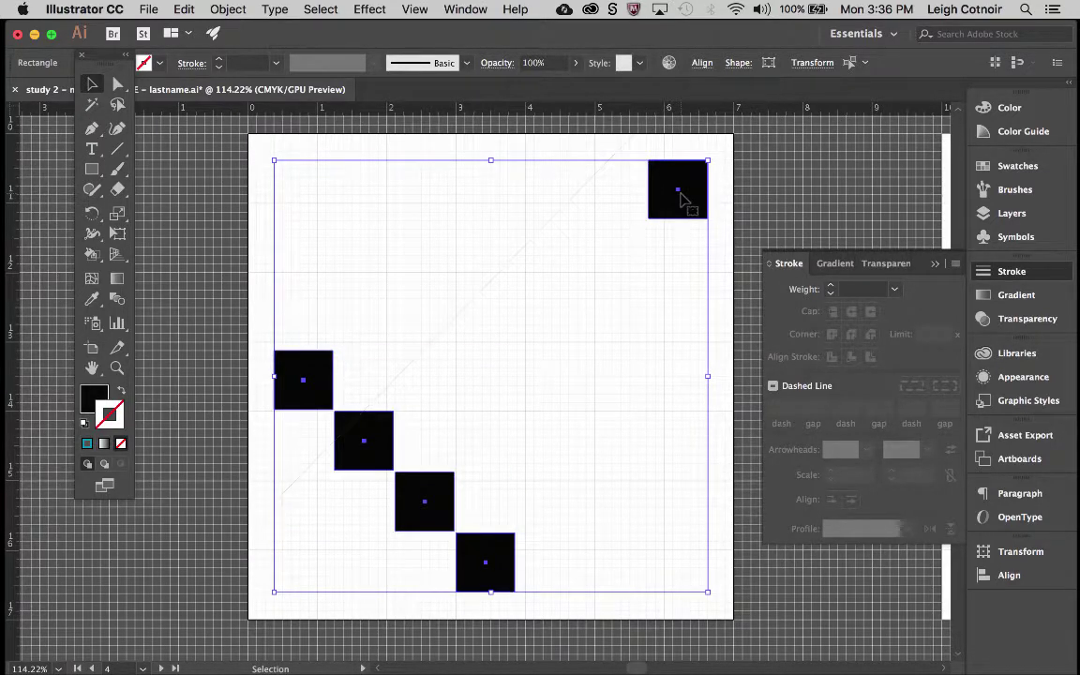
Switch the Align To option to Align to Artboard
{"action": "left_click", "coordinate": [704, 64]}
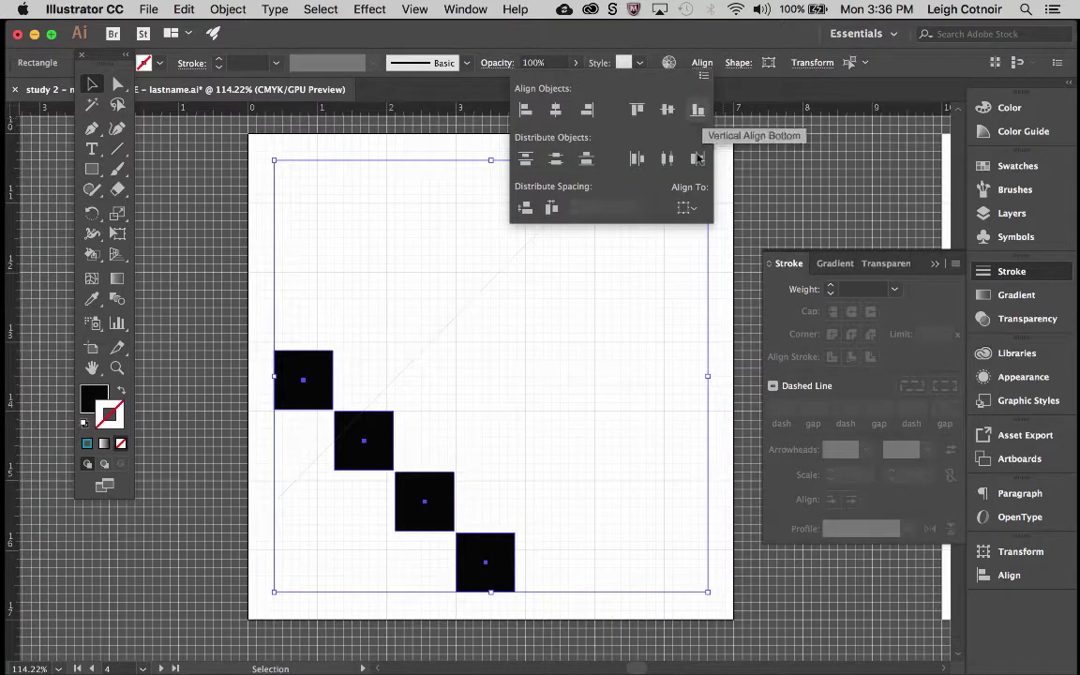
{"action": "left_click", "coordinate": [687, 207]}
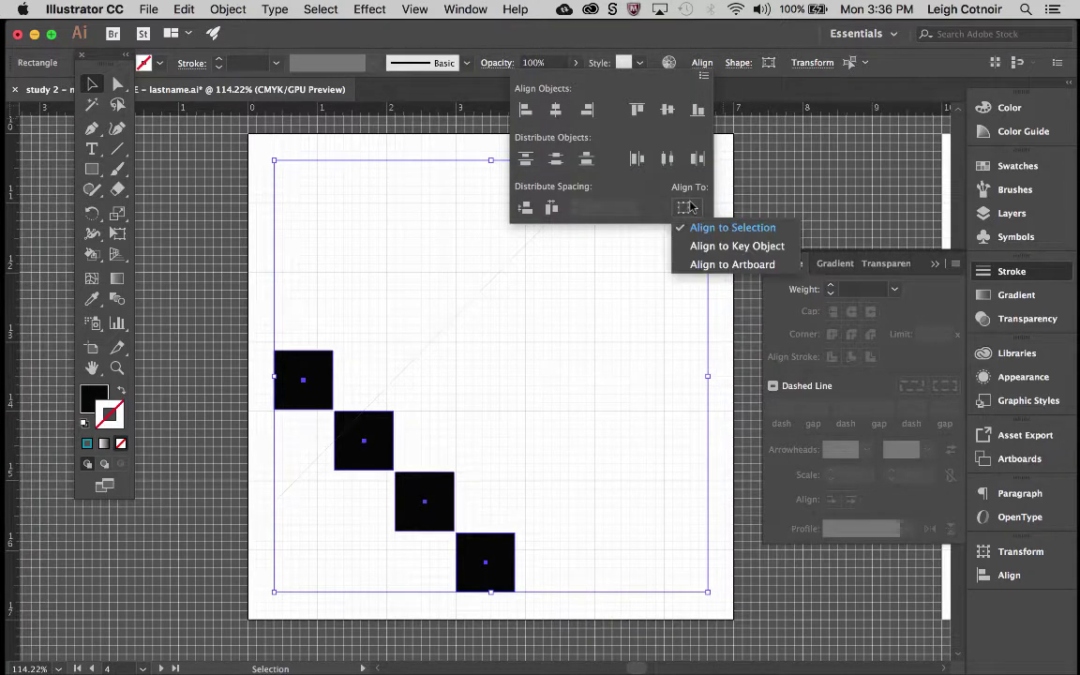
{"action": "left_click", "coordinate": [706, 265]}
{"action": "left_click", "coordinate": [688, 208]}
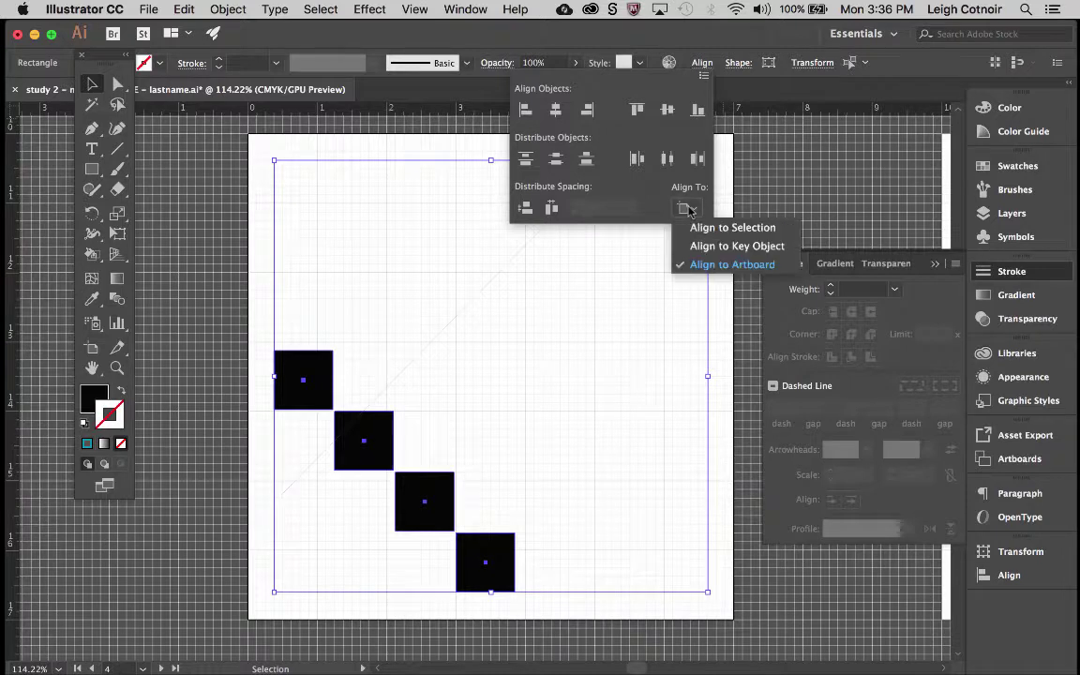
{"action": "left_click", "coordinate": [486, 273]}
{"action": "left_click", "coordinate": [361, 270]}
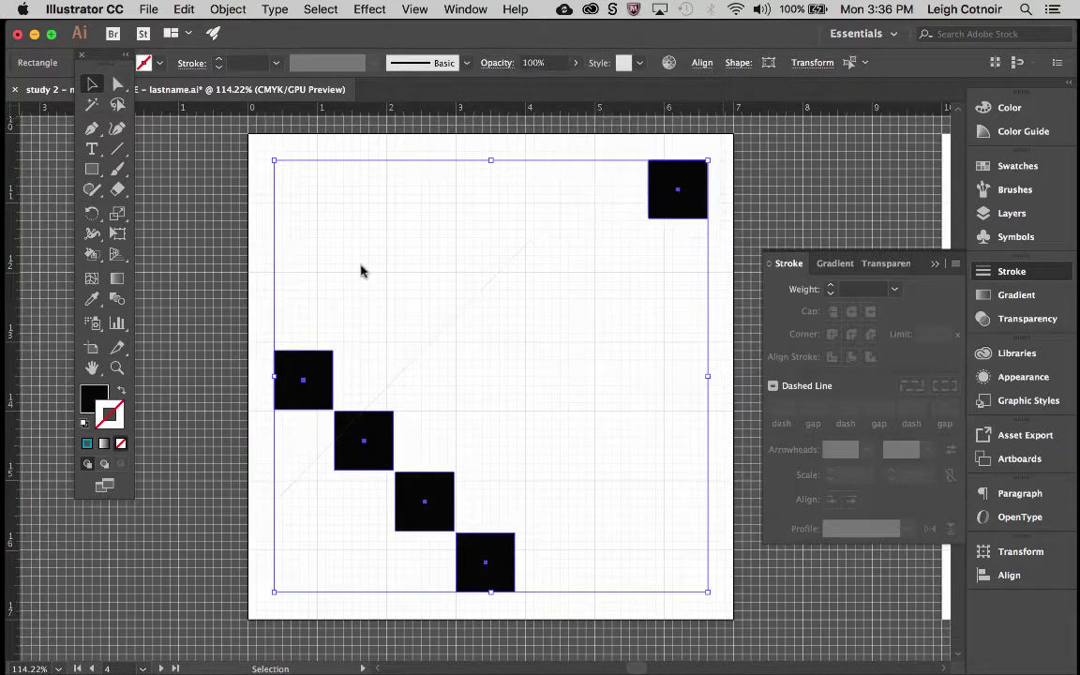
Reselect only the four diagonal squares and bring up the Align options
{"action": "left_click", "coordinate": [343, 286]}
{"action": "left_click", "coordinate": [317, 395]}
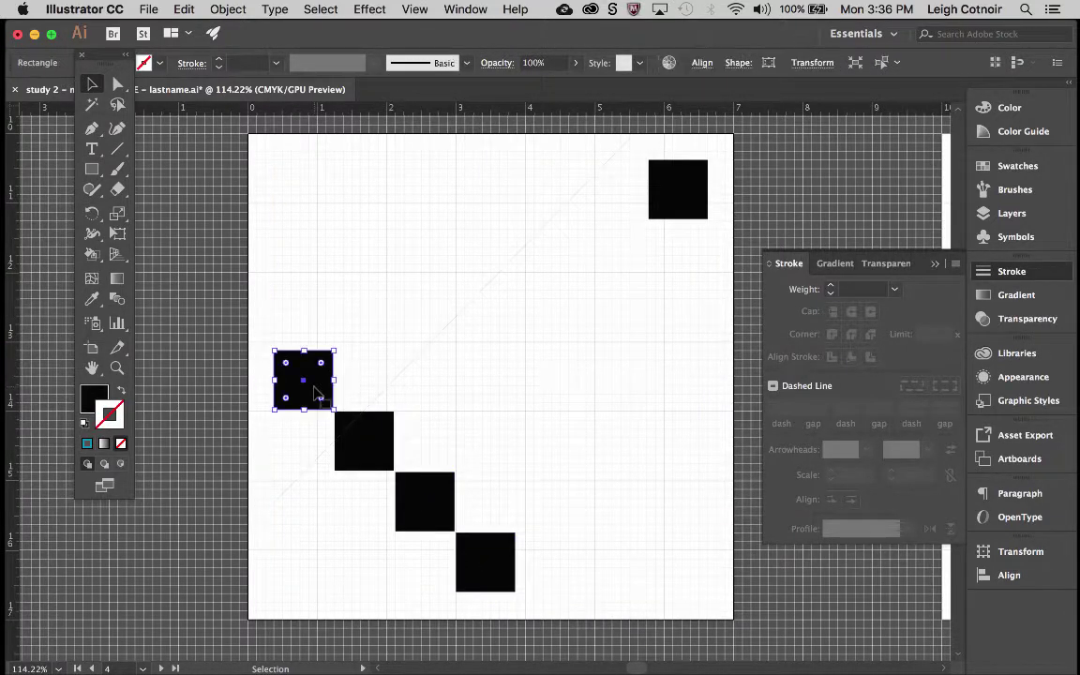
{"action": "left_click", "coordinate": [343, 414], "text": "shift"}
{"action": "left_click", "coordinate": [401, 474], "text": "shift"}
{"action": "left_click", "coordinate": [473, 549], "text": "shift"}
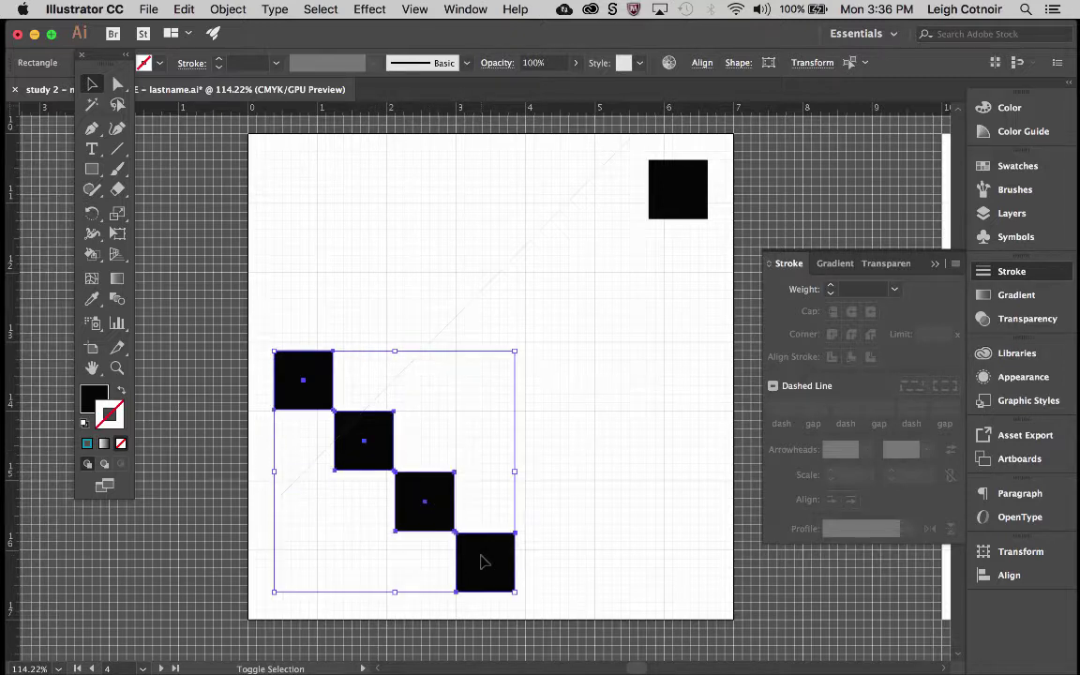
{"action": "left_click", "coordinate": [702, 63]}
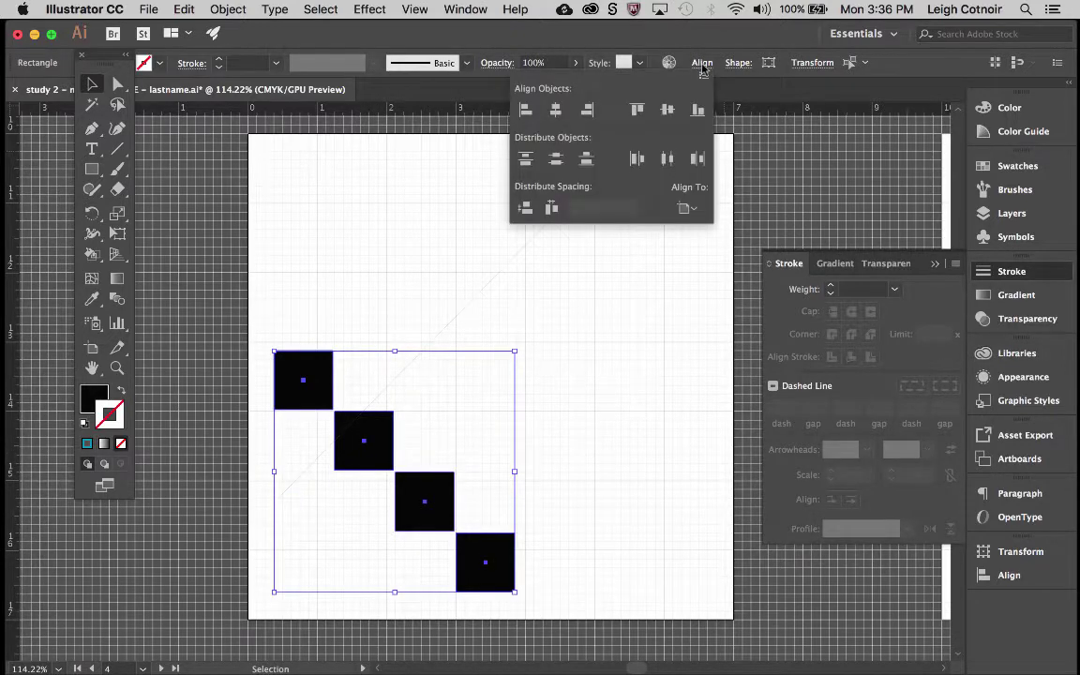
Apply Horizontal Distribute Left across the artboard, then set Align To back to Align to Selection
{"action": "left_click", "coordinate": [637, 159]}
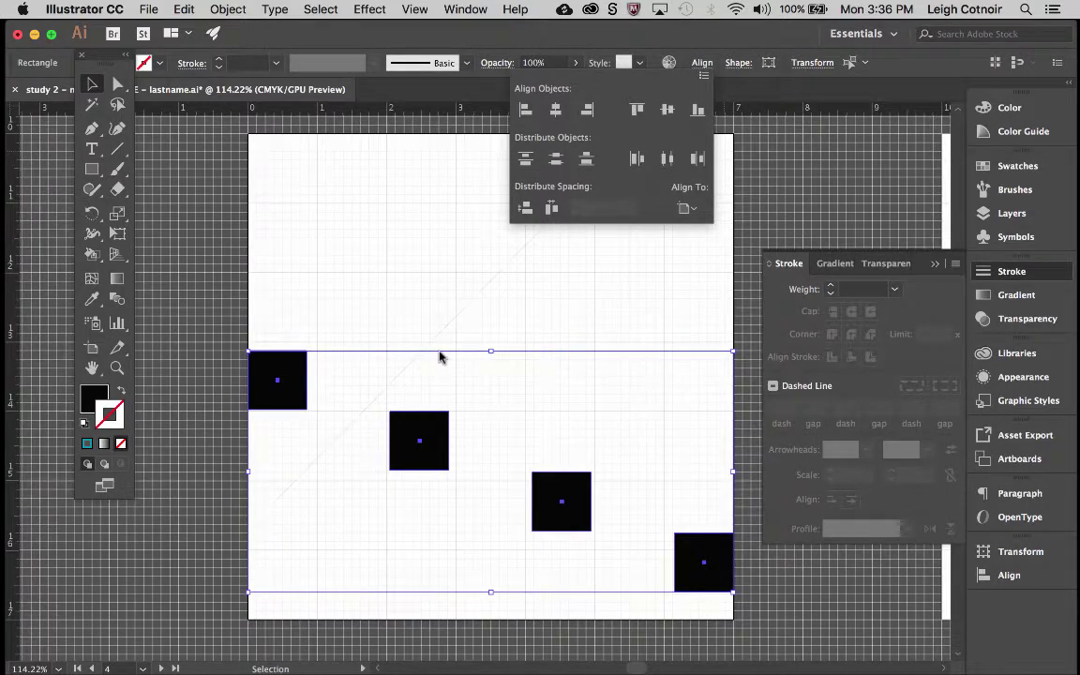
{"action": "left_click", "coordinate": [688, 208]}
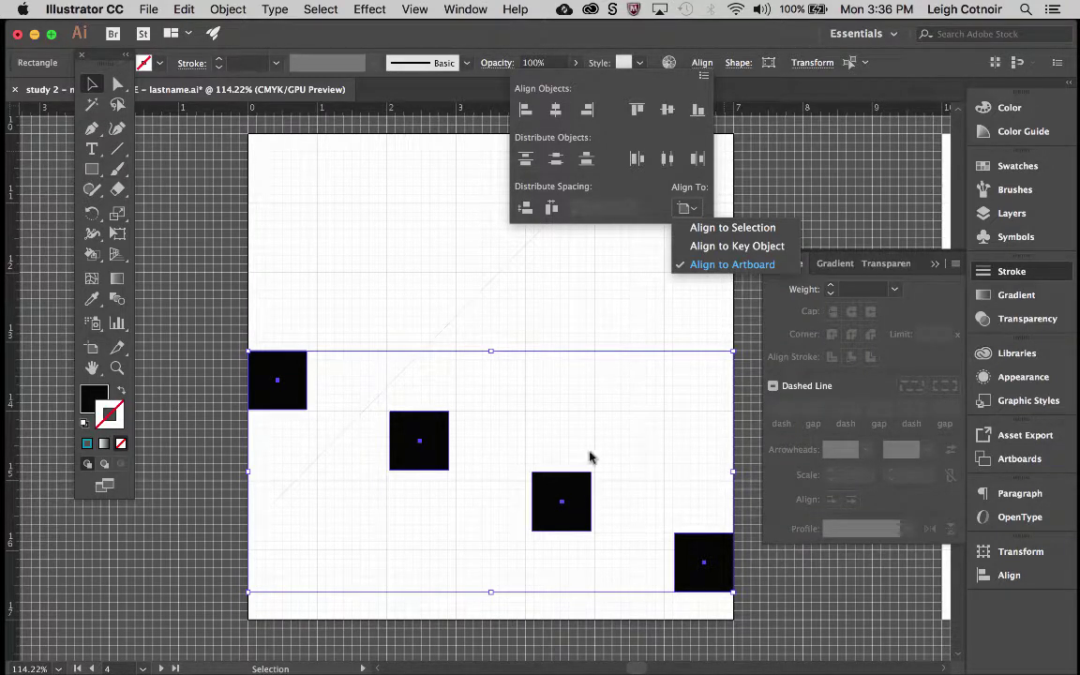
{"action": "left_click", "coordinate": [706, 227]}
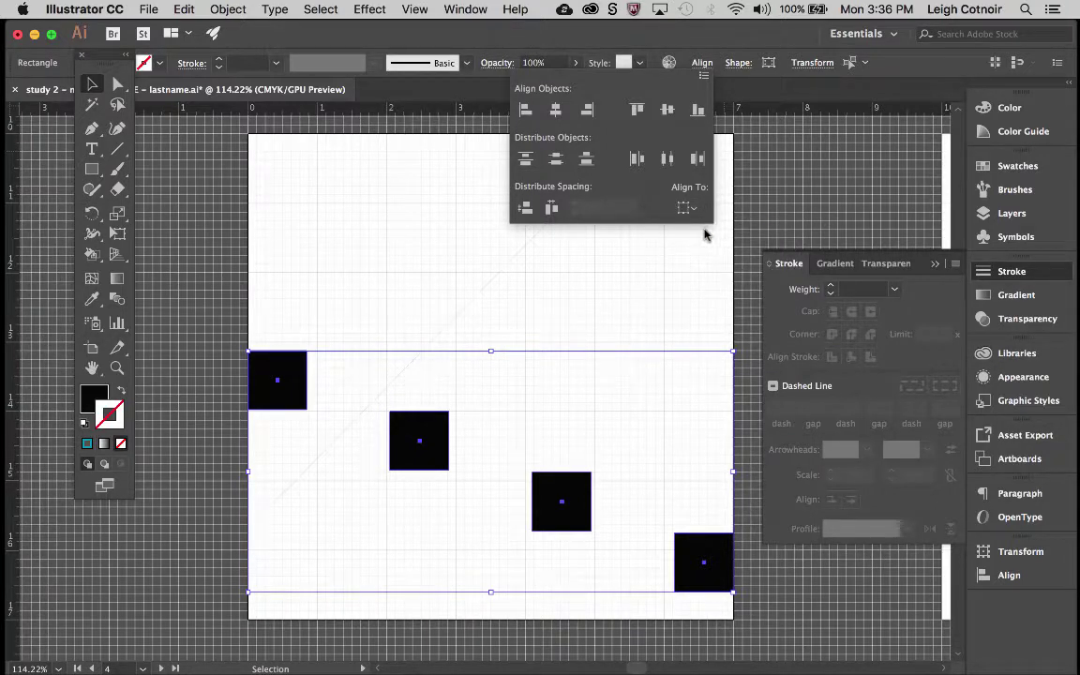
{"action": "key", "text": "Escape"}
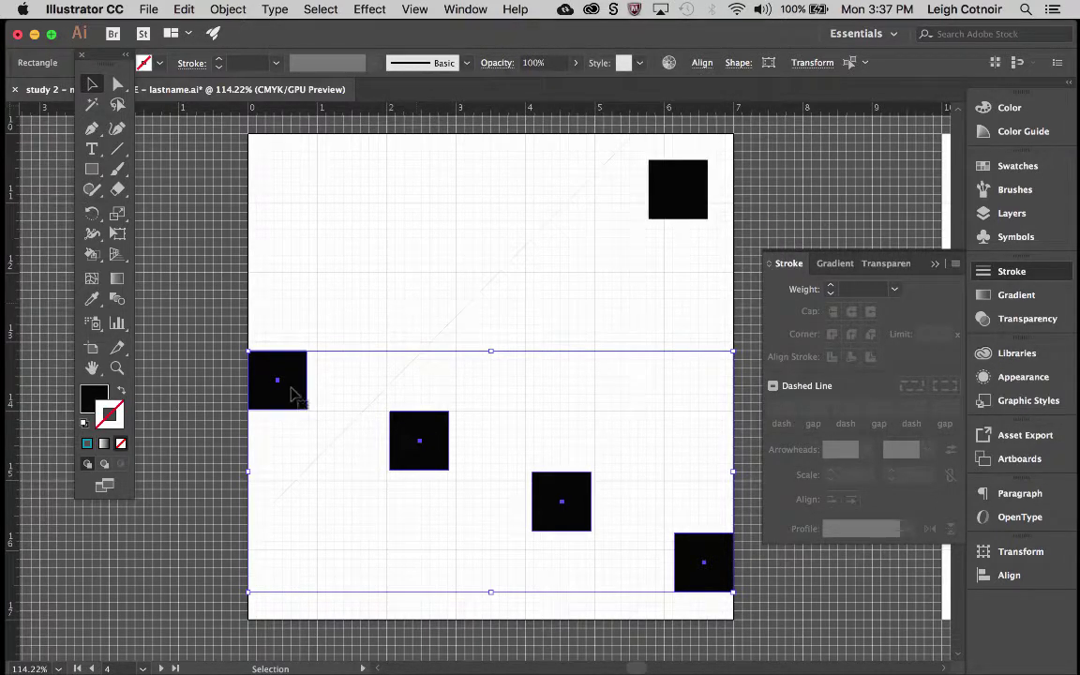
Undo the distribution to restore the touching diagonal and return to the Selection tool
{"action": "key", "text": "ctrl+z"}
{"action": "key", "text": "a"}
{"action": "key", "text": "v"}
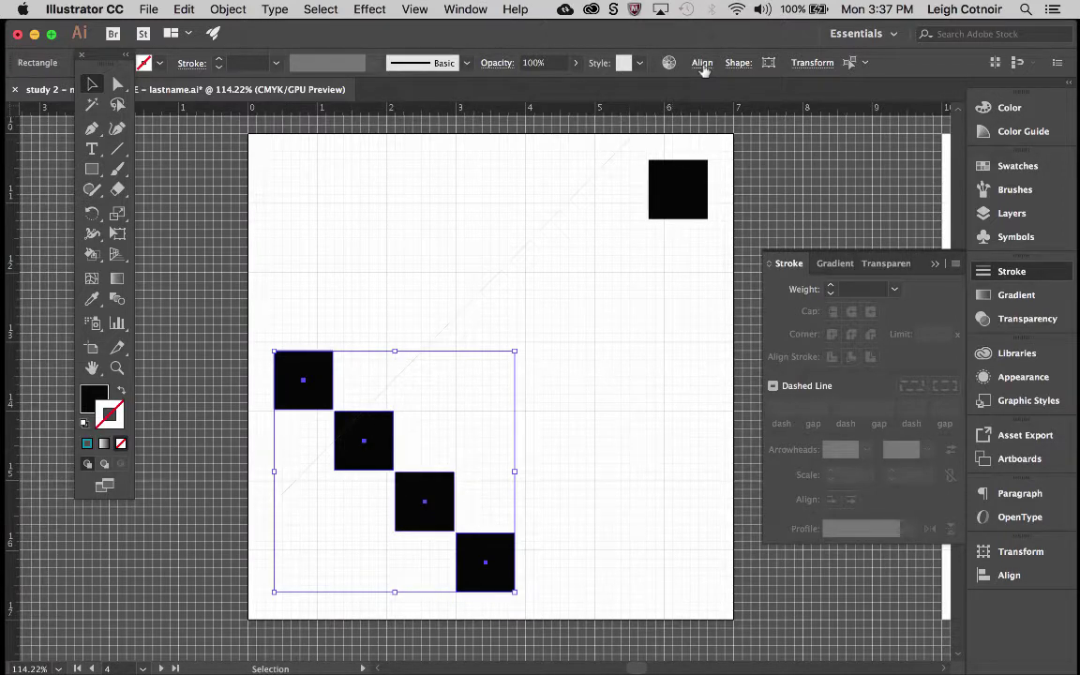
With Align to Selection, apply Vertical Align Center to line the four squares up in one row
{"action": "left_click", "coordinate": [702, 64]}
{"action": "left_click", "coordinate": [690, 210]}
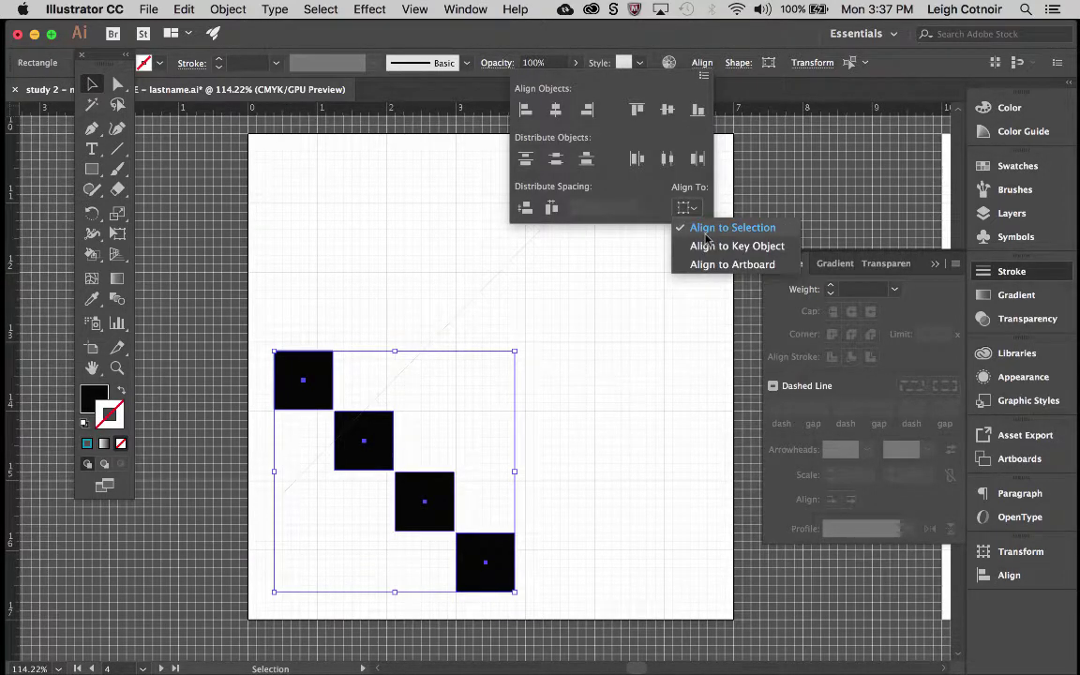
{"action": "left_click", "coordinate": [637, 214]}
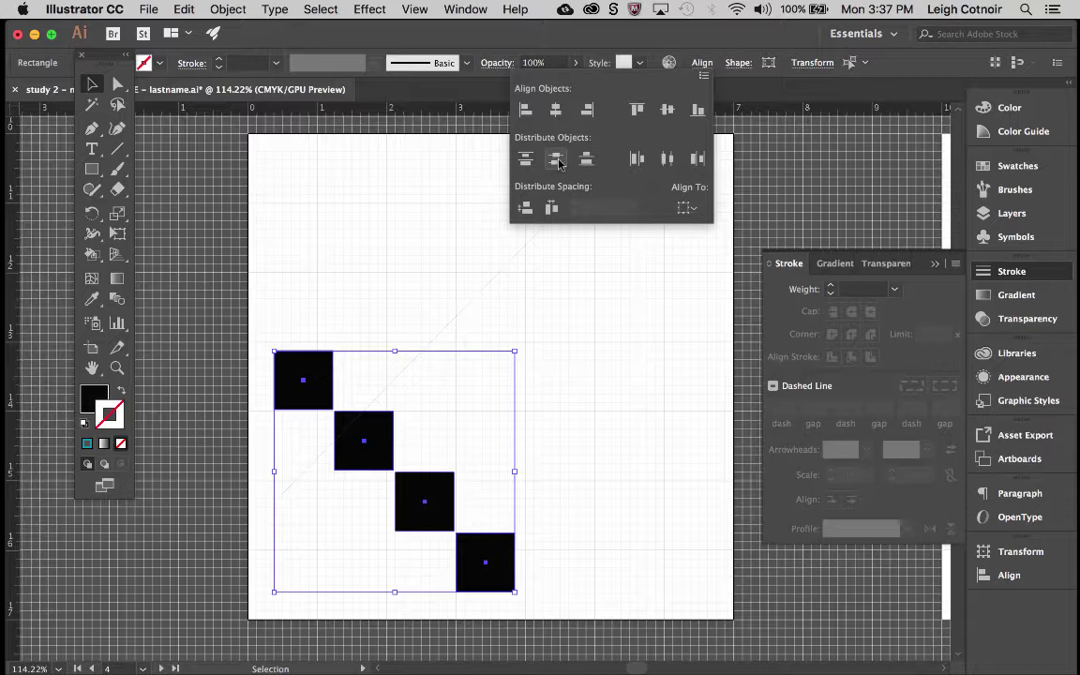
{"action": "left_click", "coordinate": [666, 111]}
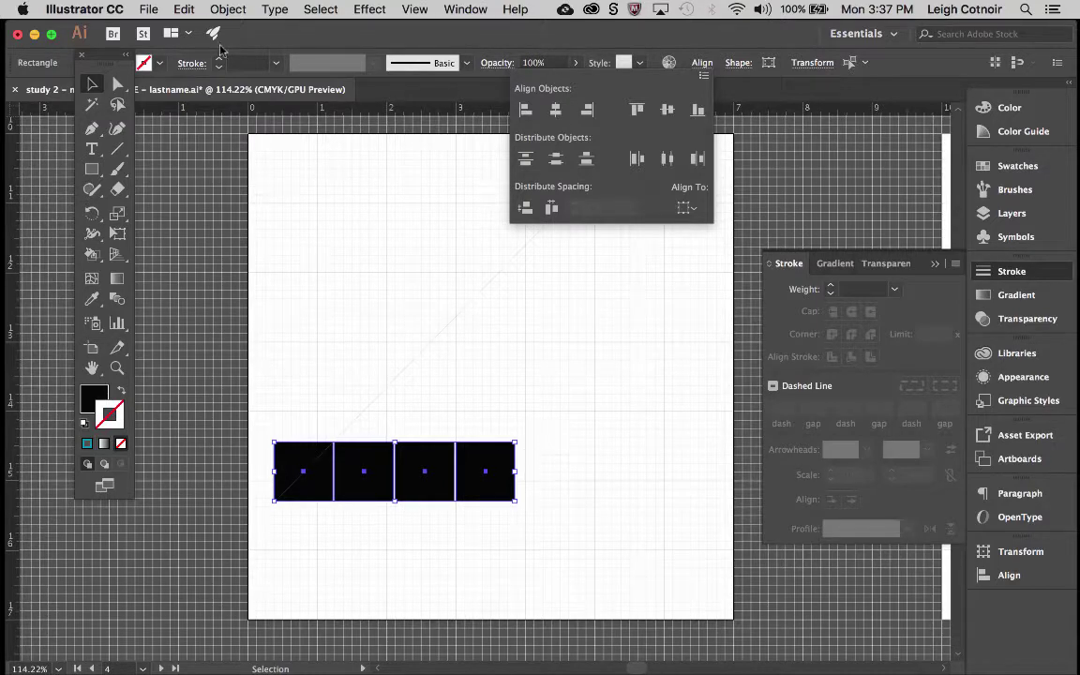
{"action": "left_click", "coordinate": [184, 8]}
{"action": "left_click", "coordinate": [170, 29]}
Use Edit > Undo Align to restore the diagonal, then reopen the Align options
{"action": "left_click", "coordinate": [314, 166]}
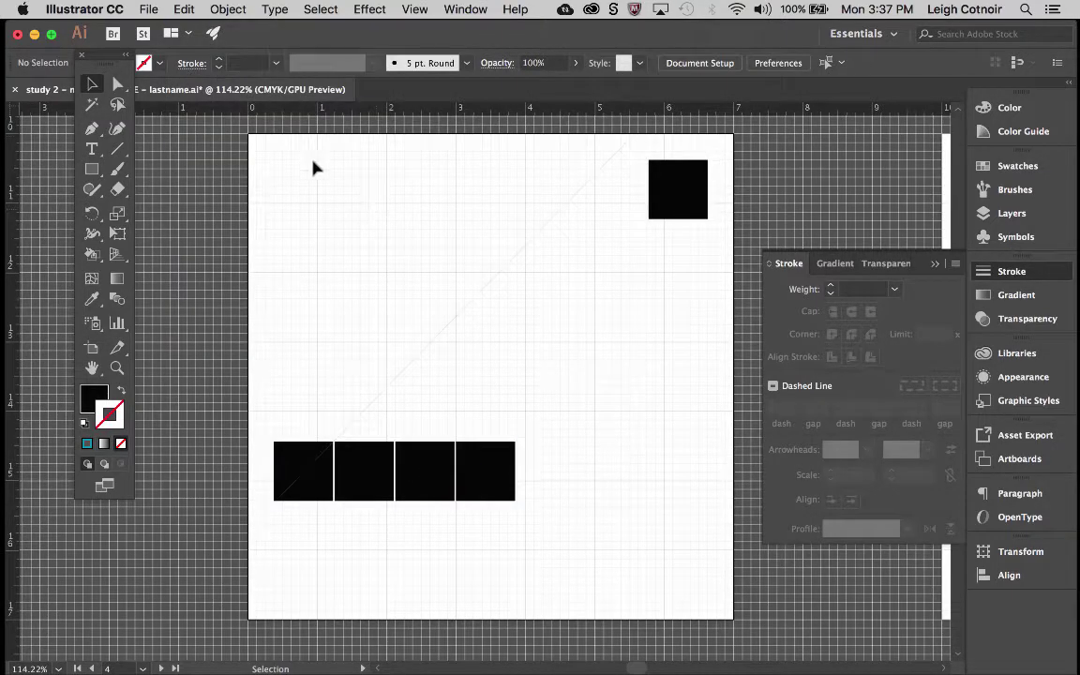
{"action": "left_click", "coordinate": [184, 8]}
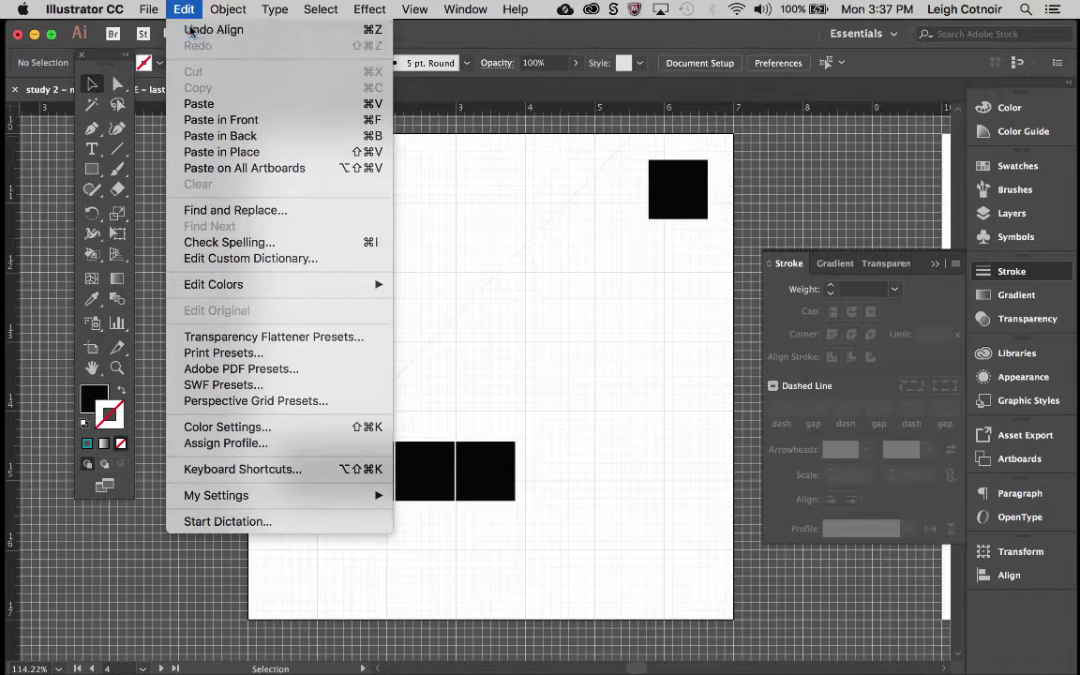
{"action": "left_click", "coordinate": [191, 30]}
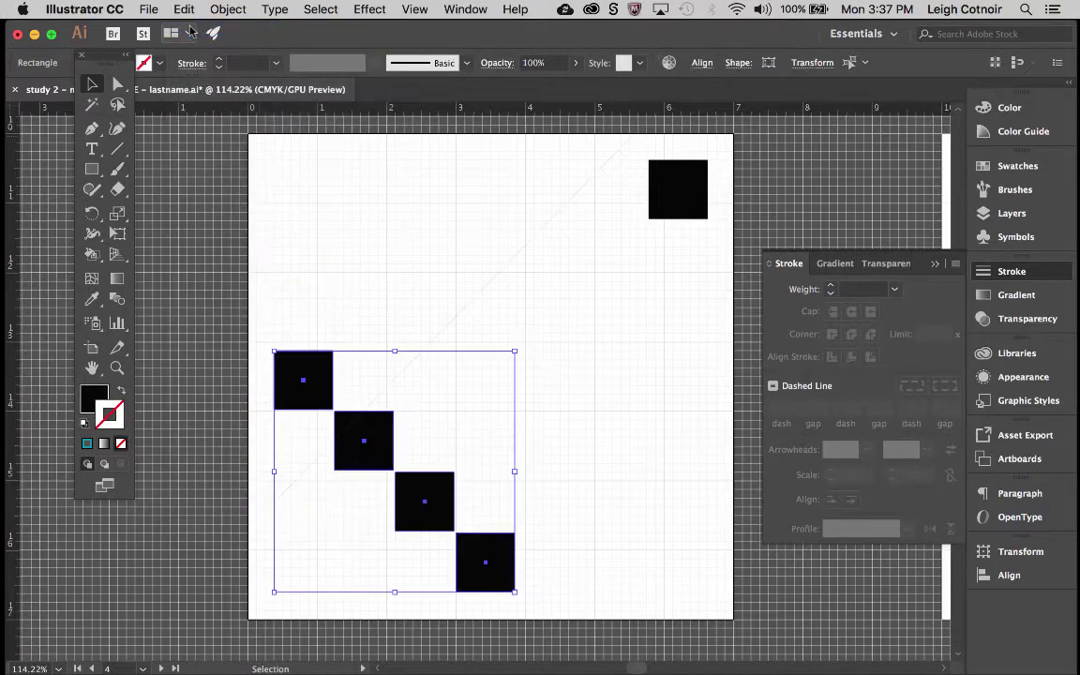
{"action": "left_click", "coordinate": [703, 64]}
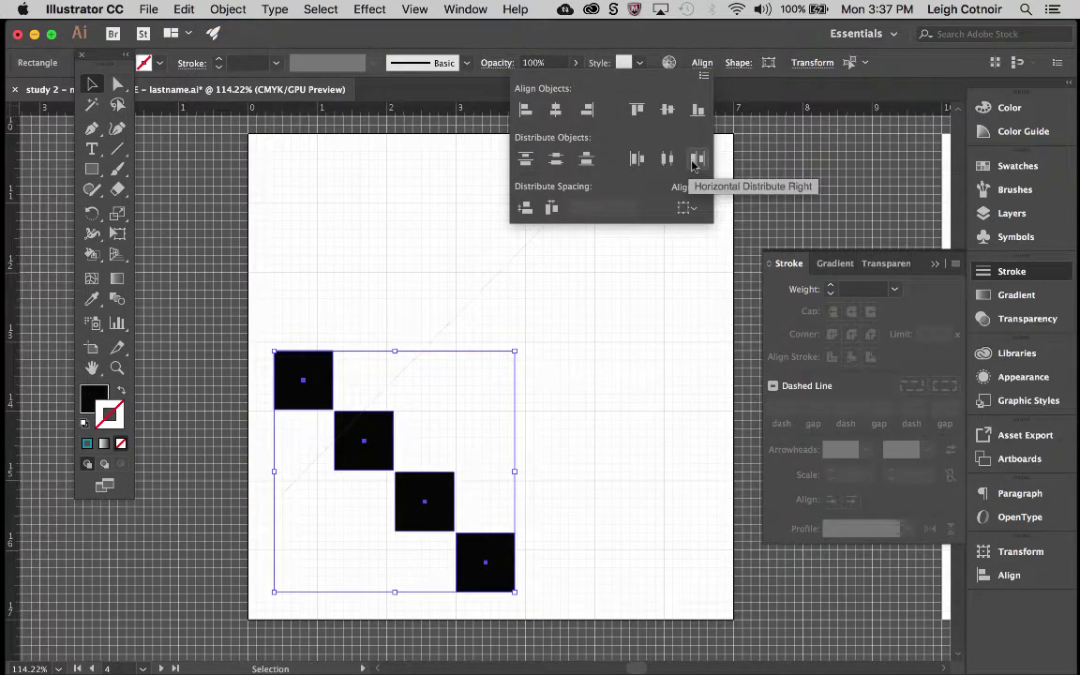